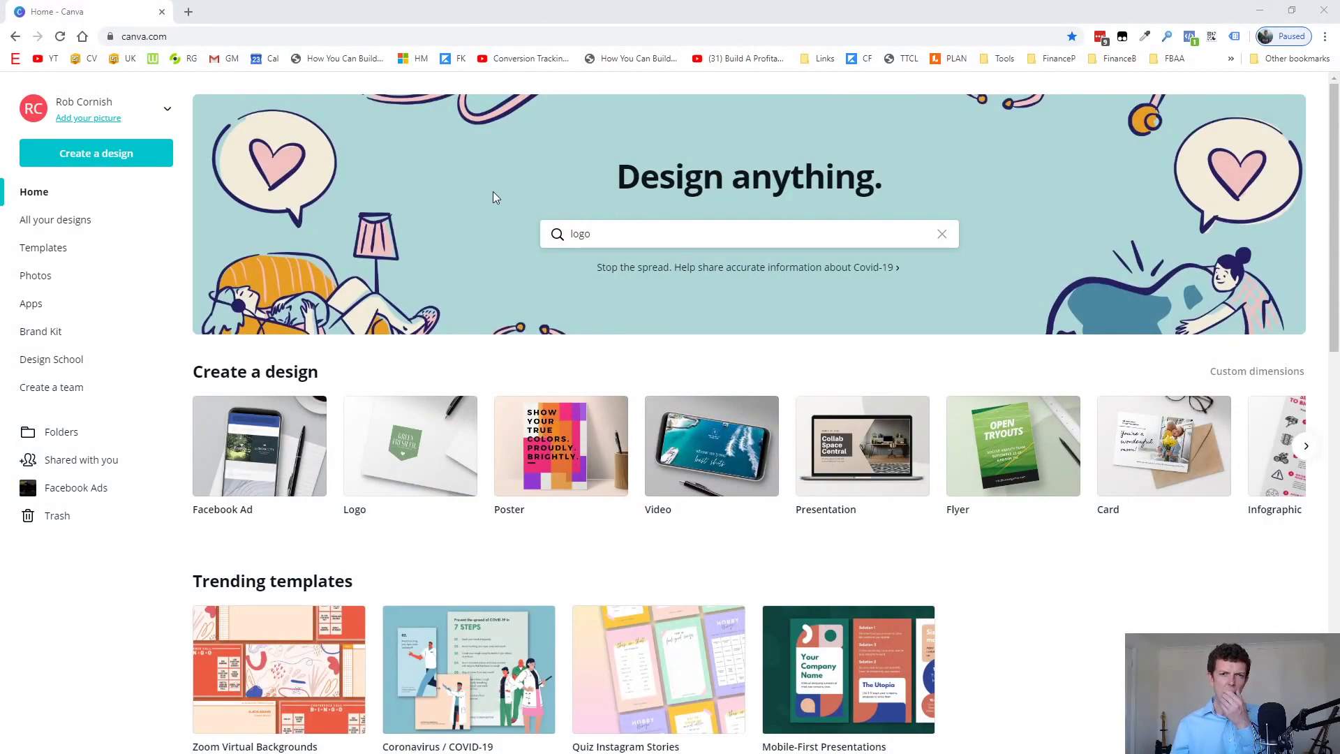
Clear the home page's search term and search the templates for "logo"
click(621, 235)
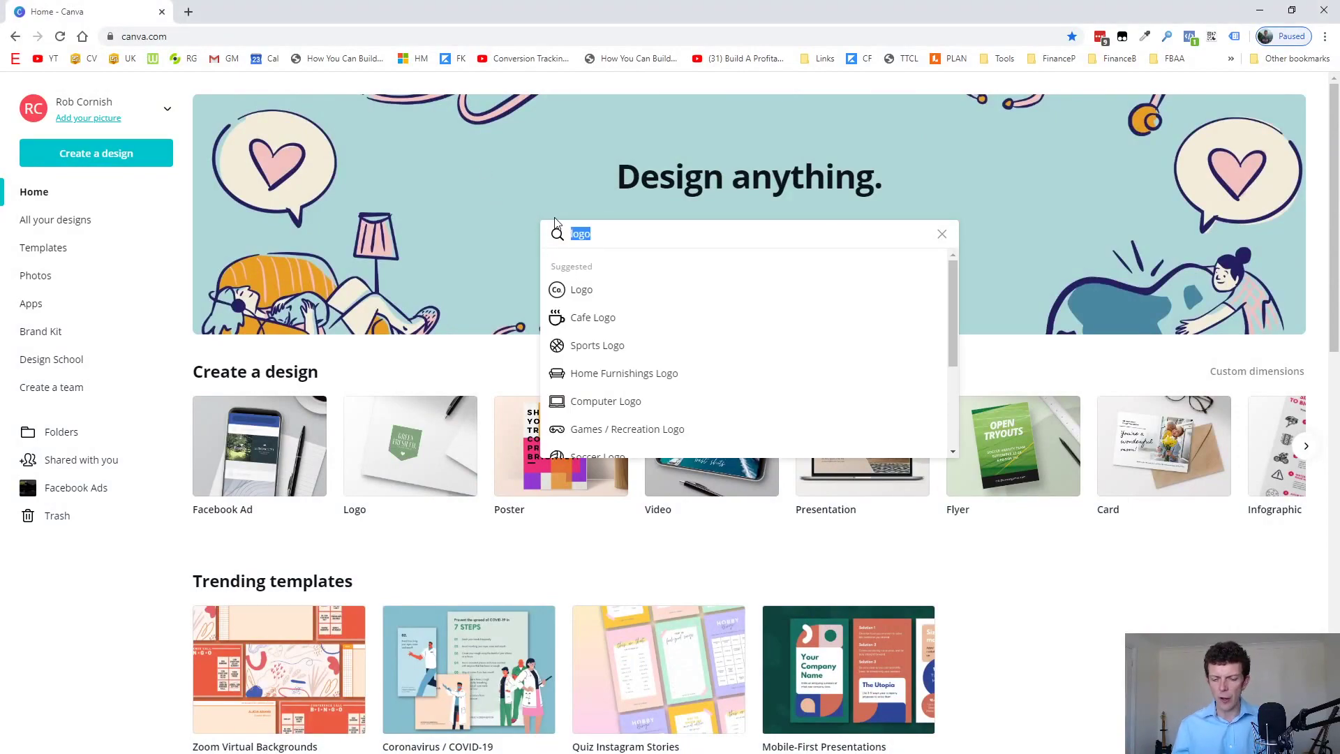
key(BackSpace)
click(441, 146)
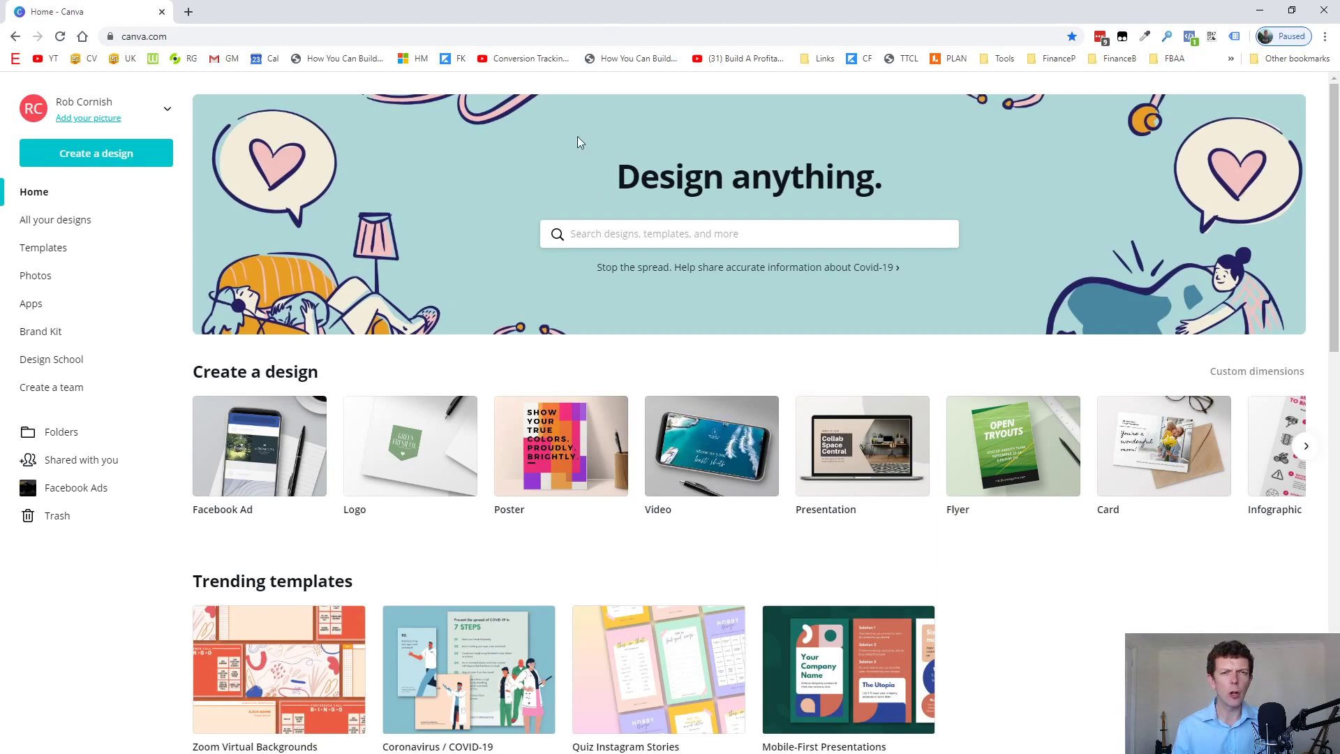
click(669, 234)
text(logo)
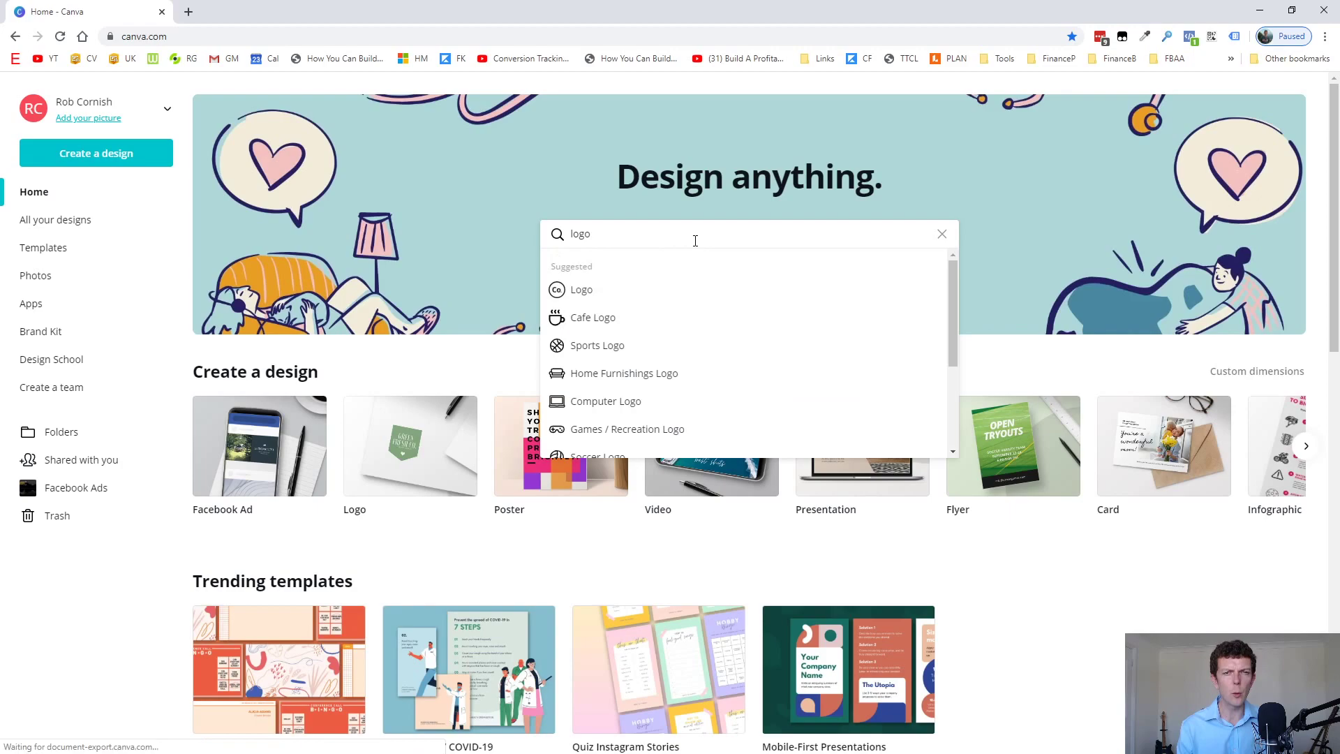
key(Return)
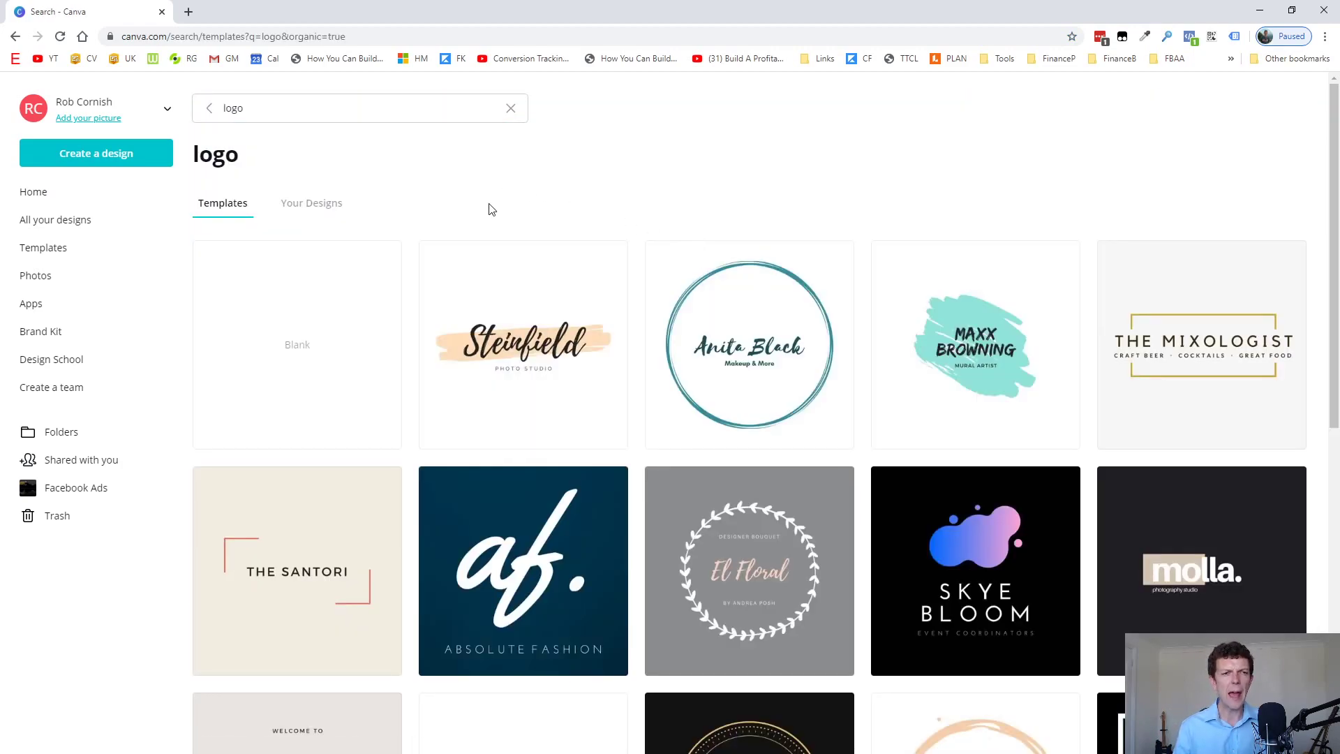
Browse the logo templates and open the yellow "Holly's – Since 1875" template for editing
scroll(644, 317, down, 8)
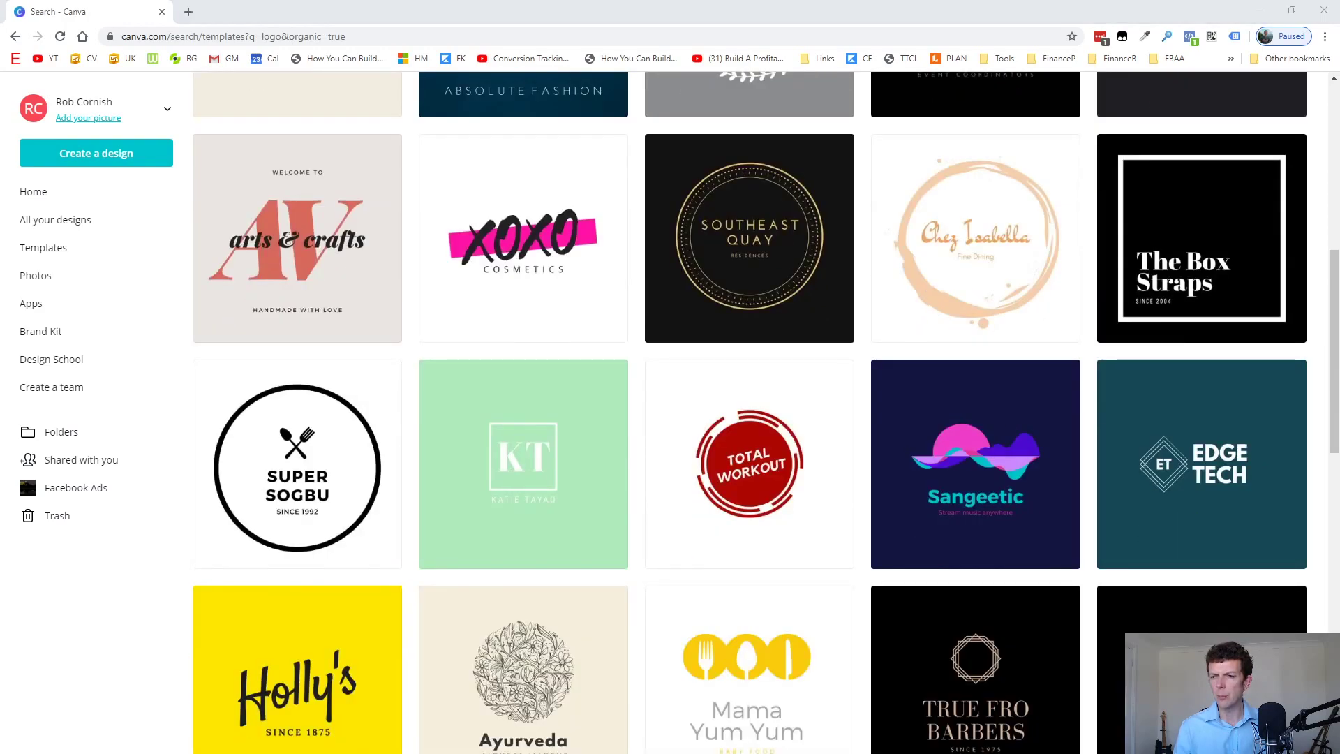
scroll(688, 332, down, 2)
scroll(691, 337, down, 1)
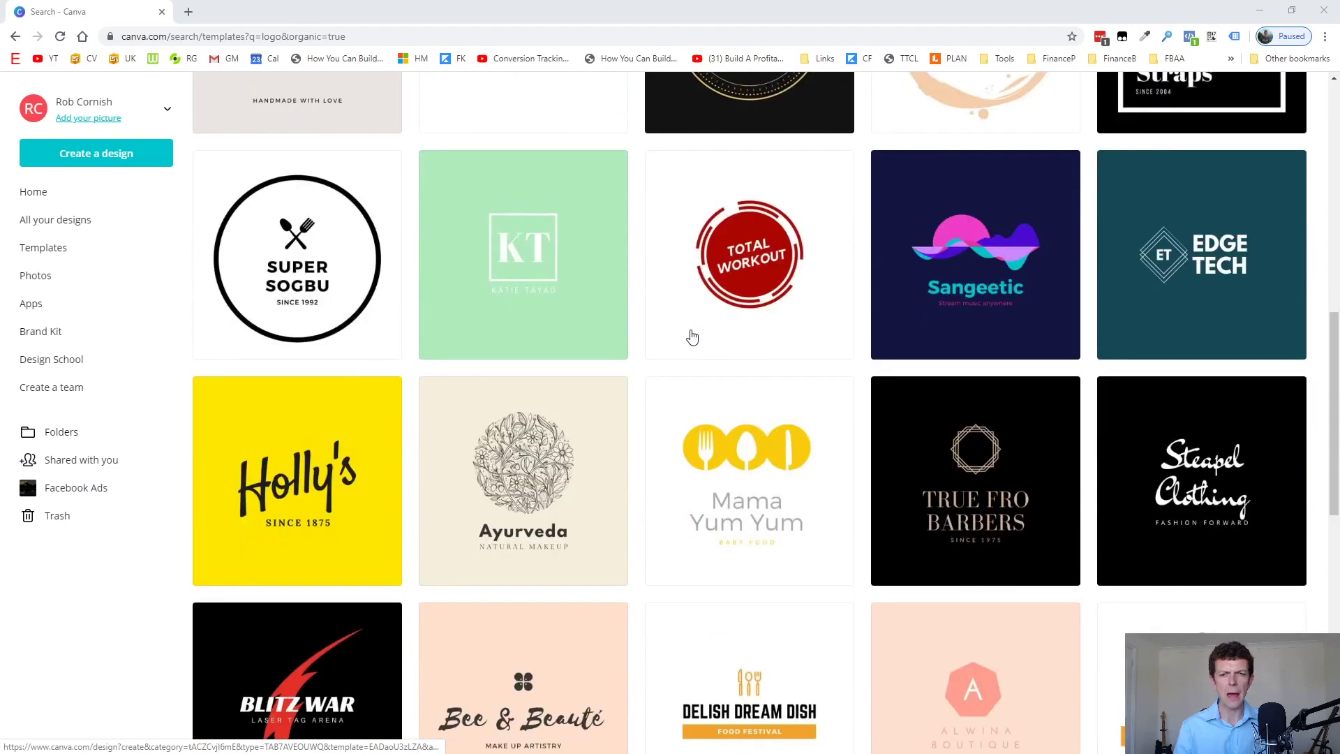
scroll(692, 337, down, 1)
scroll(691, 337, down, 2)
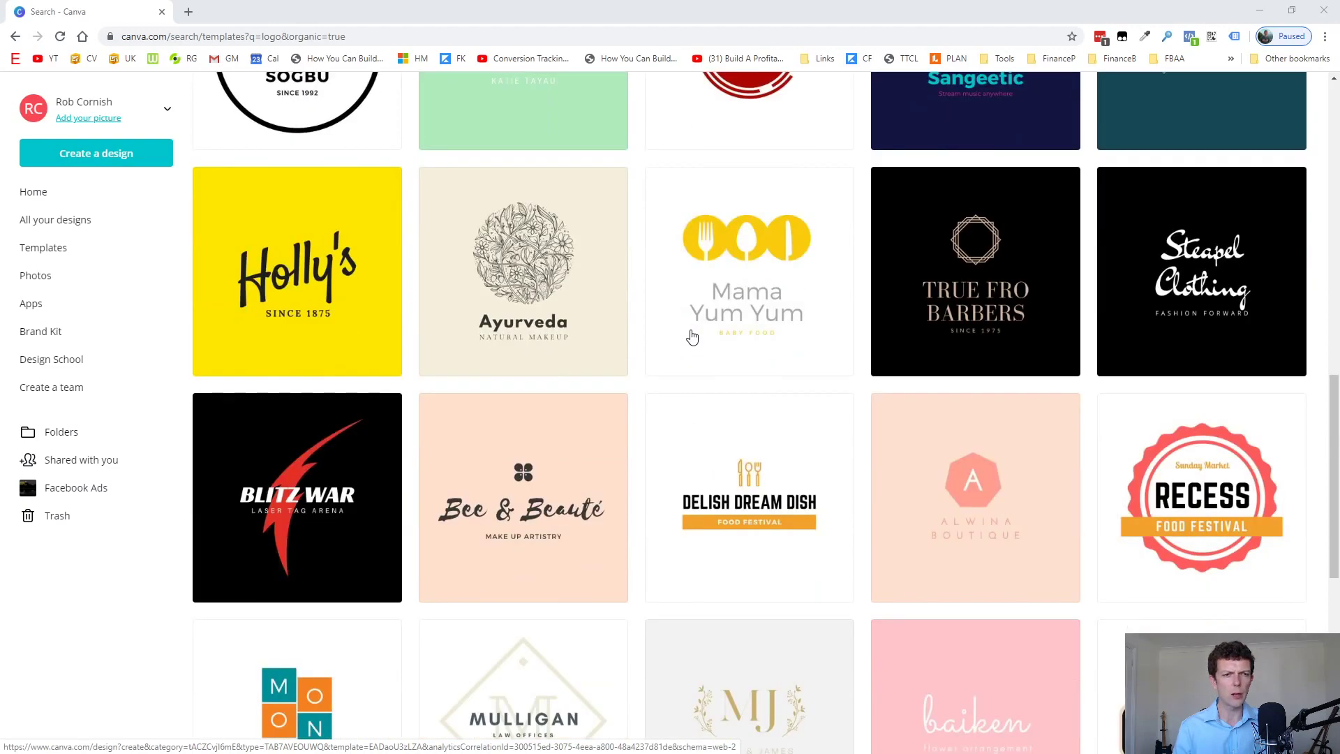
scroll(742, 335, down, 1)
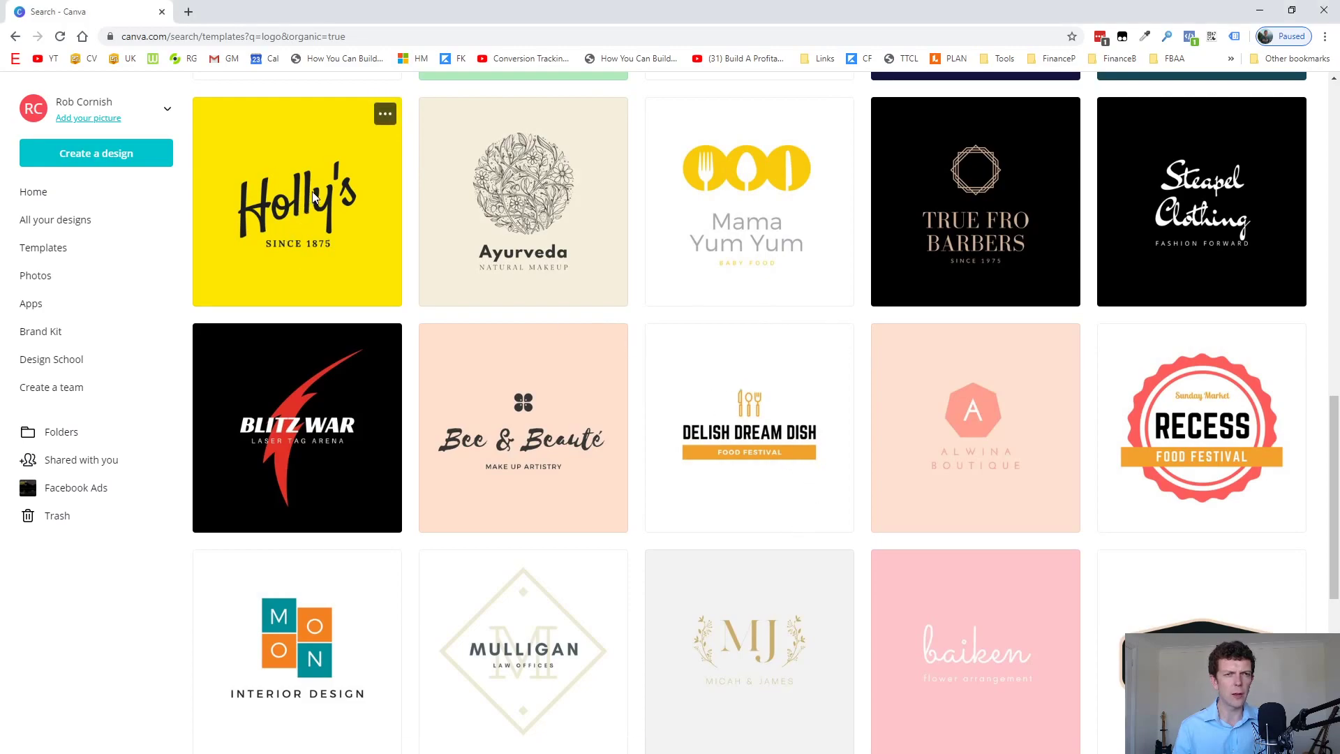
click(613, 479)
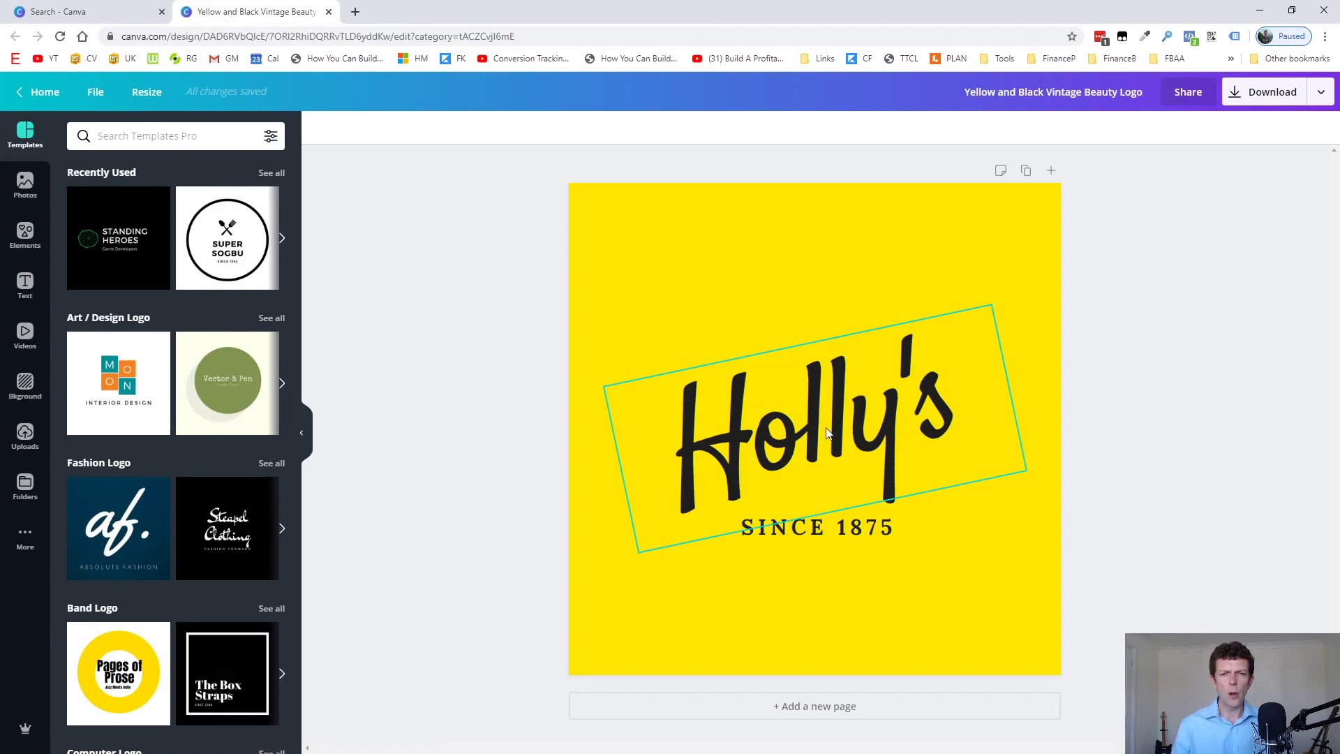
Replace the logo's slanted headline text with the owner's first name in possessive form
click(829, 417)
click(813, 427)
click(816, 430)
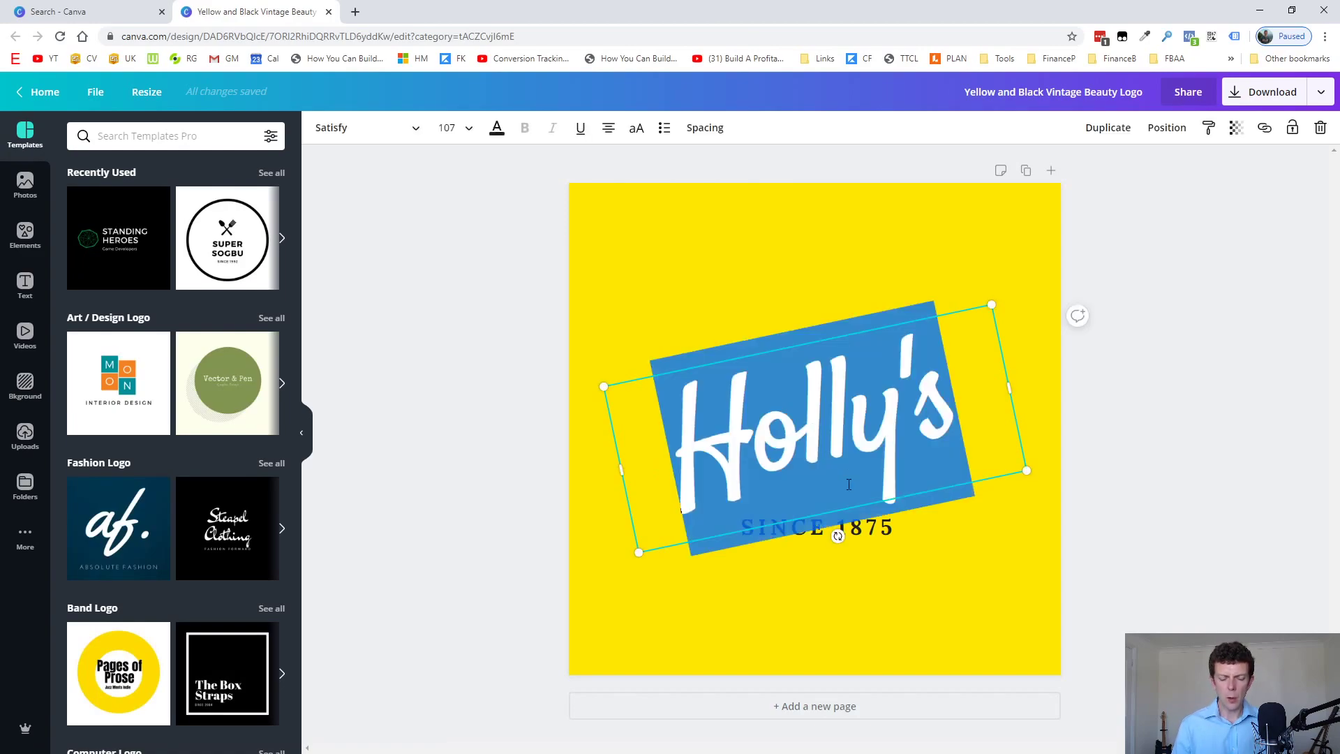
text(Rob's)
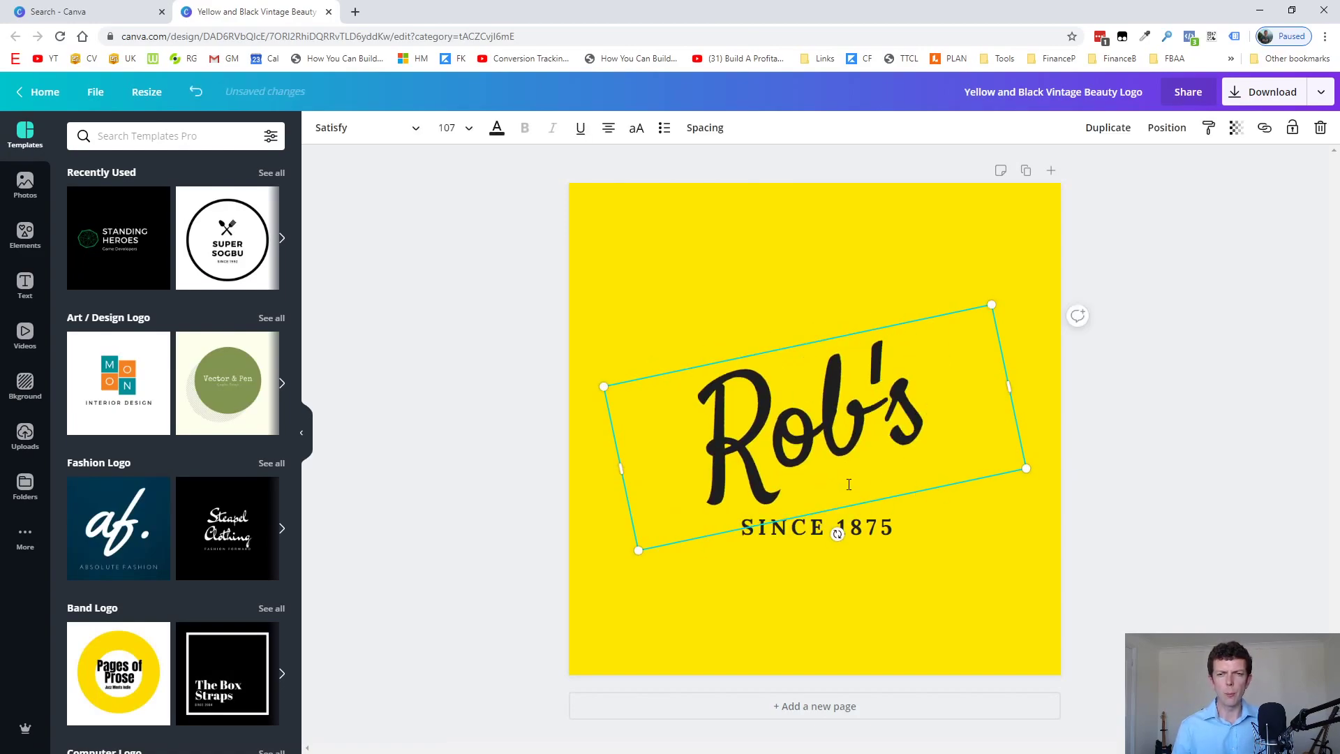
Change the year in the tagline below the headline so that it reads "SINCE 1976"
key(ctrl+a)
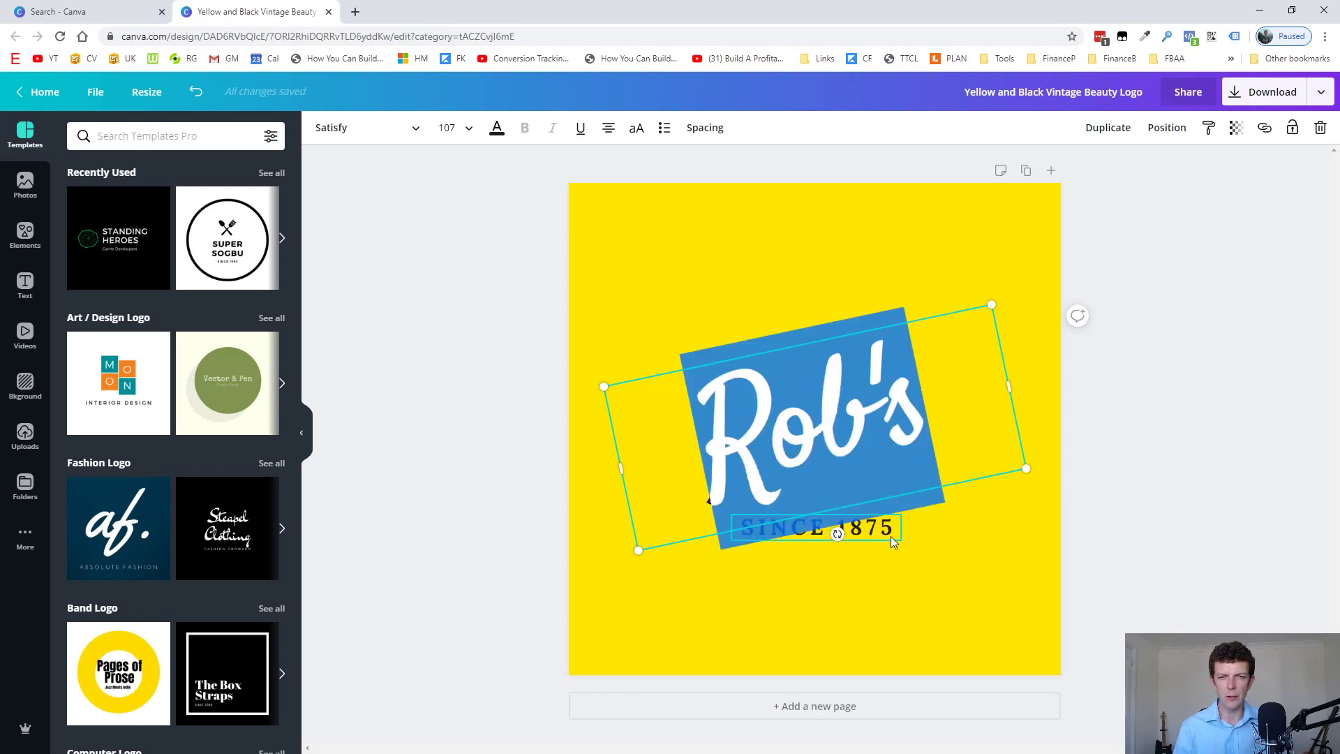
click(890, 536)
double_click(891, 533)
text(1976)
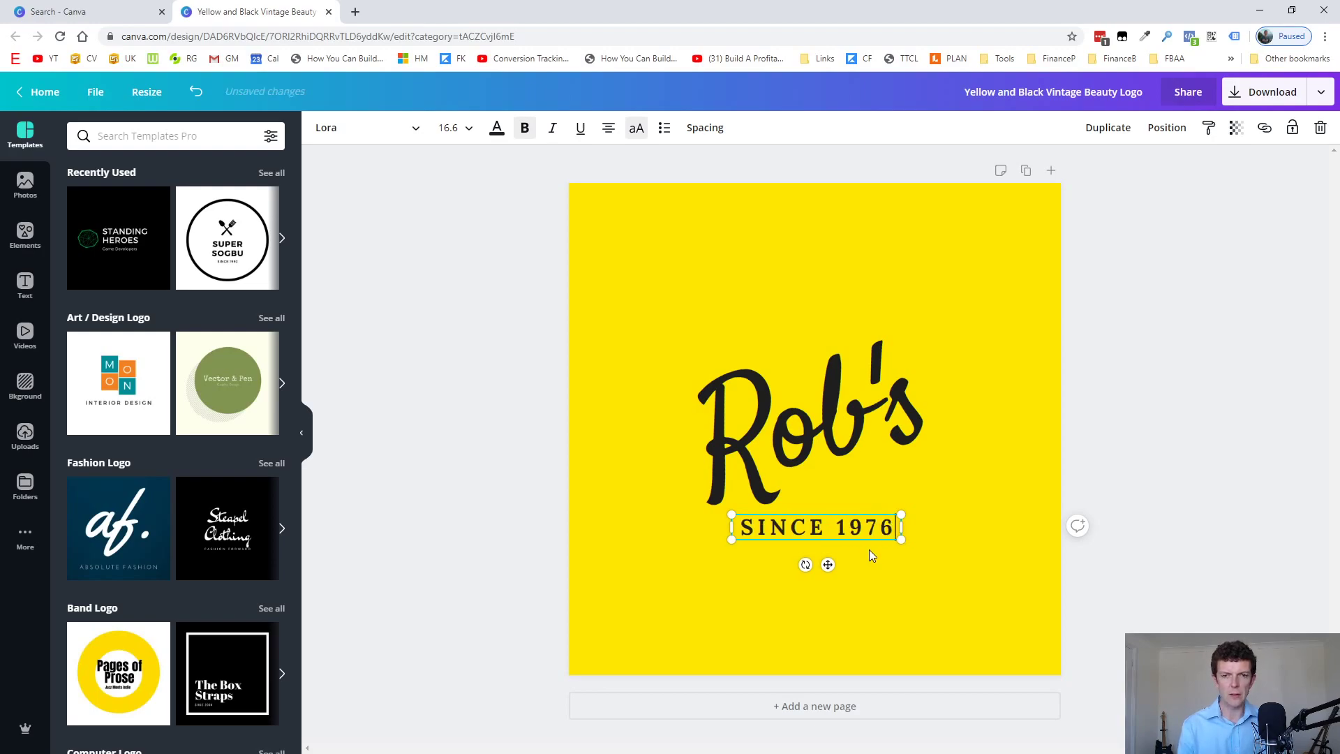
click(541, 523)
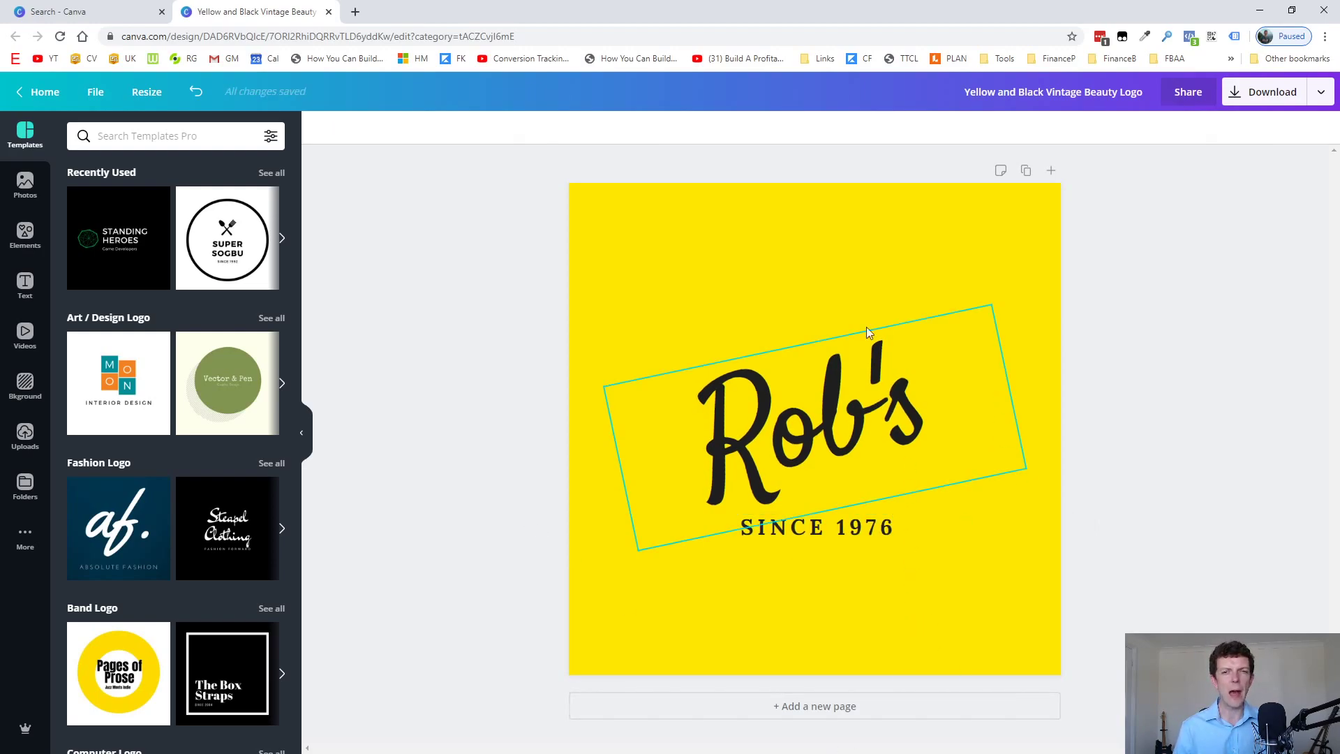
Recolour the logo's background red and adjust it to the custom muted shade #ad6b6b
click(785, 261)
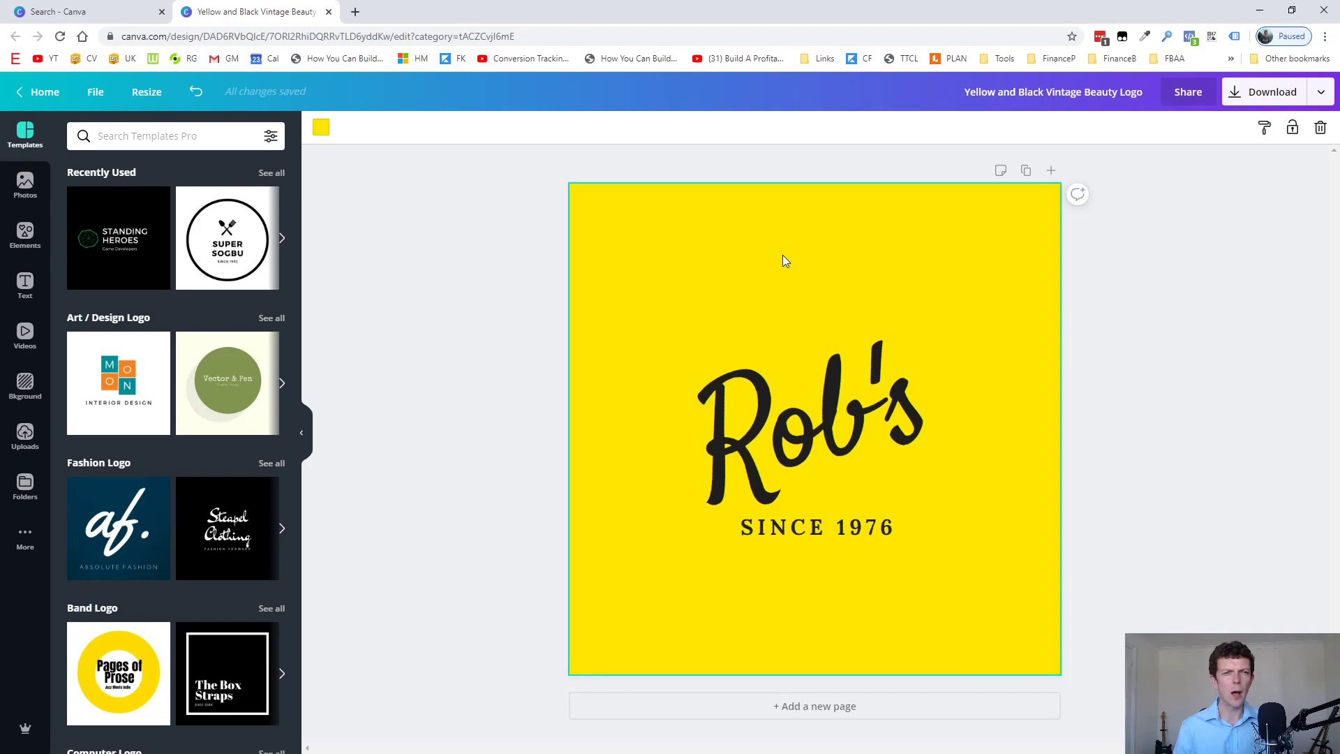
click(320, 127)
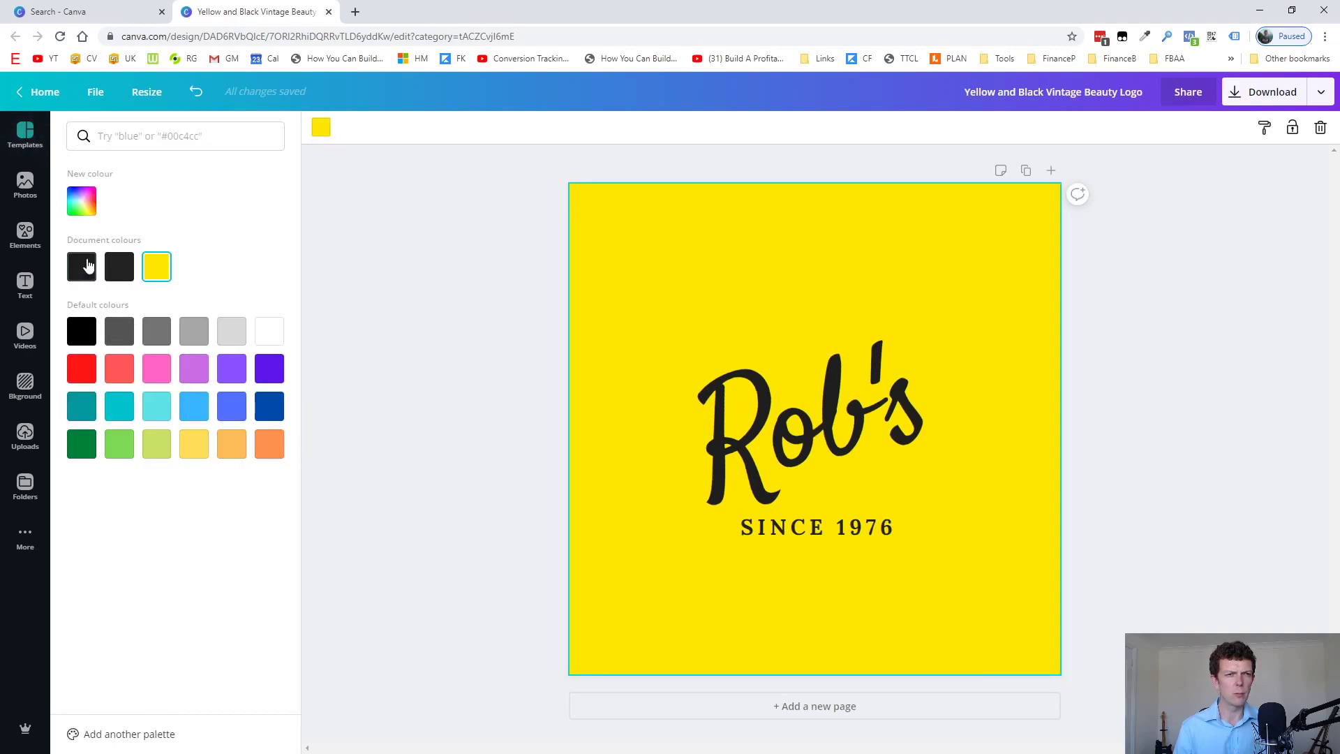
click(82, 368)
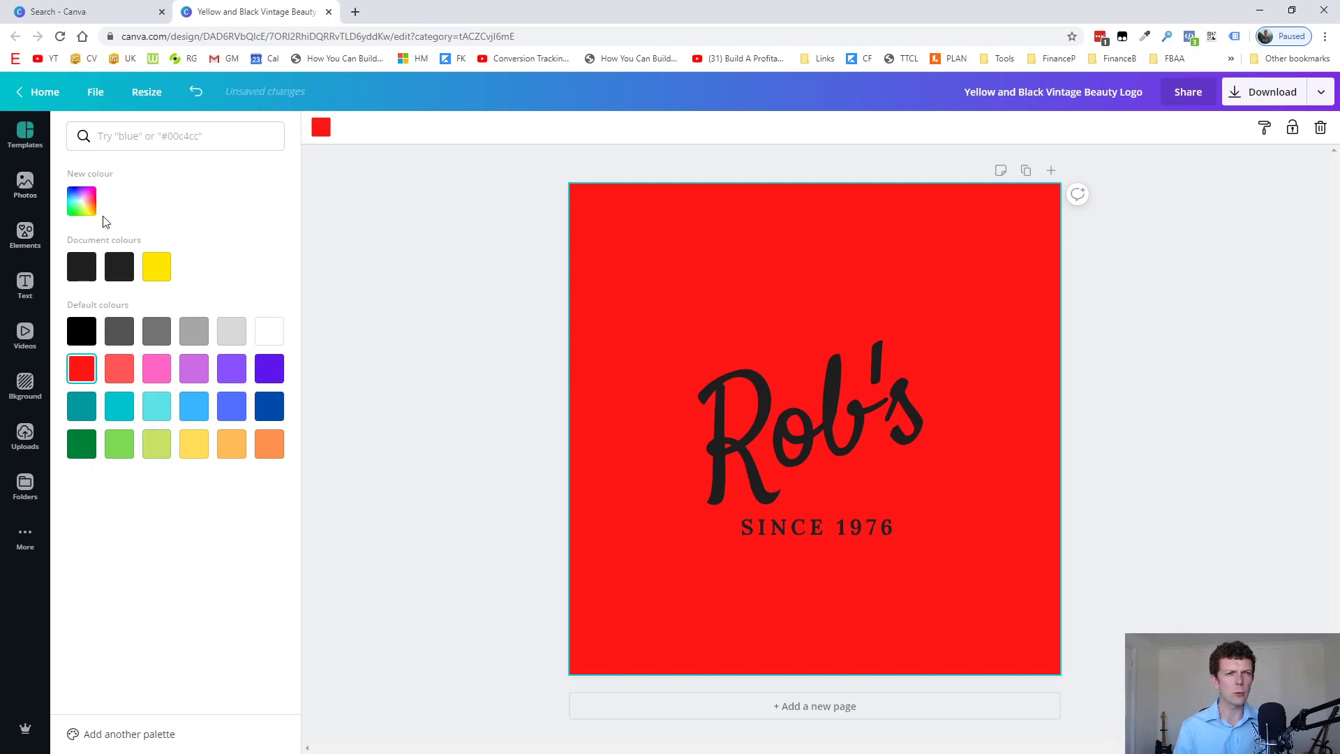
click(82, 201)
mouse_move(173, 259)
mouse_down()
mouse_move(159, 245)
mouse_move(150, 259)
mouse_up()
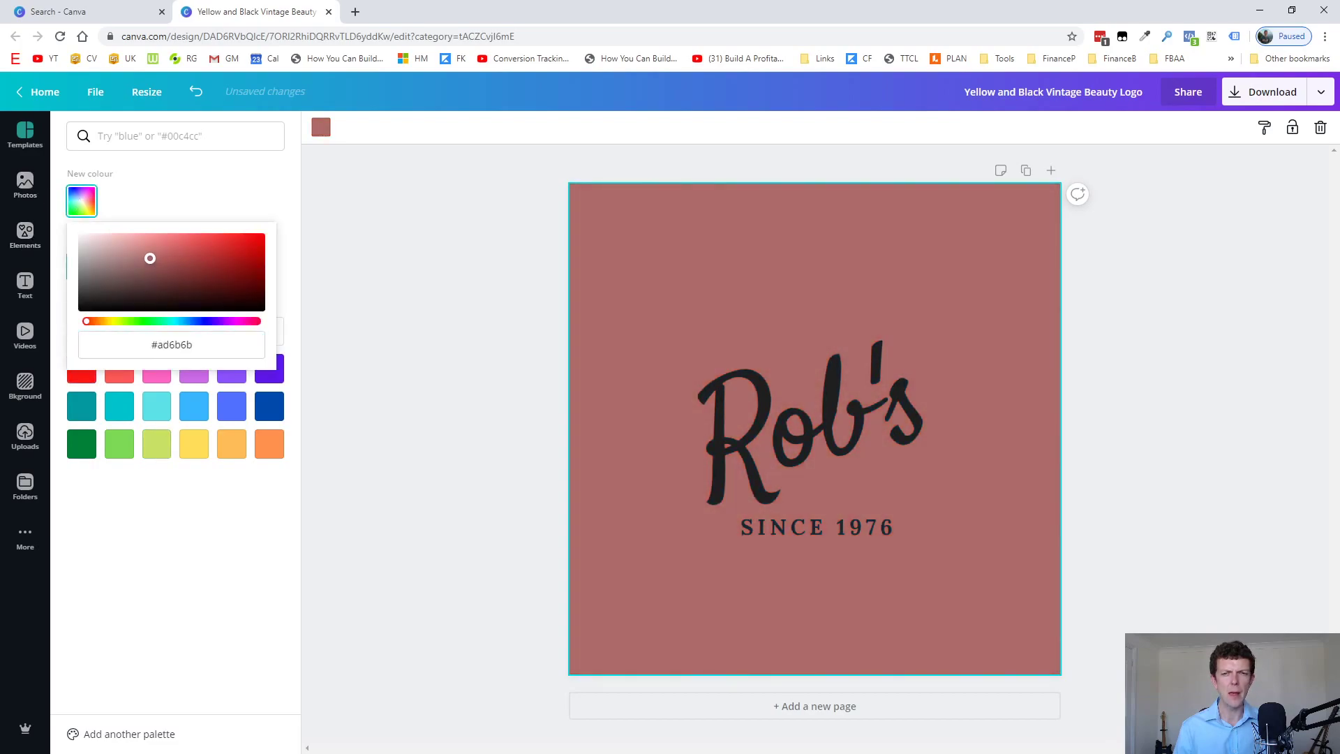
click(366, 280)
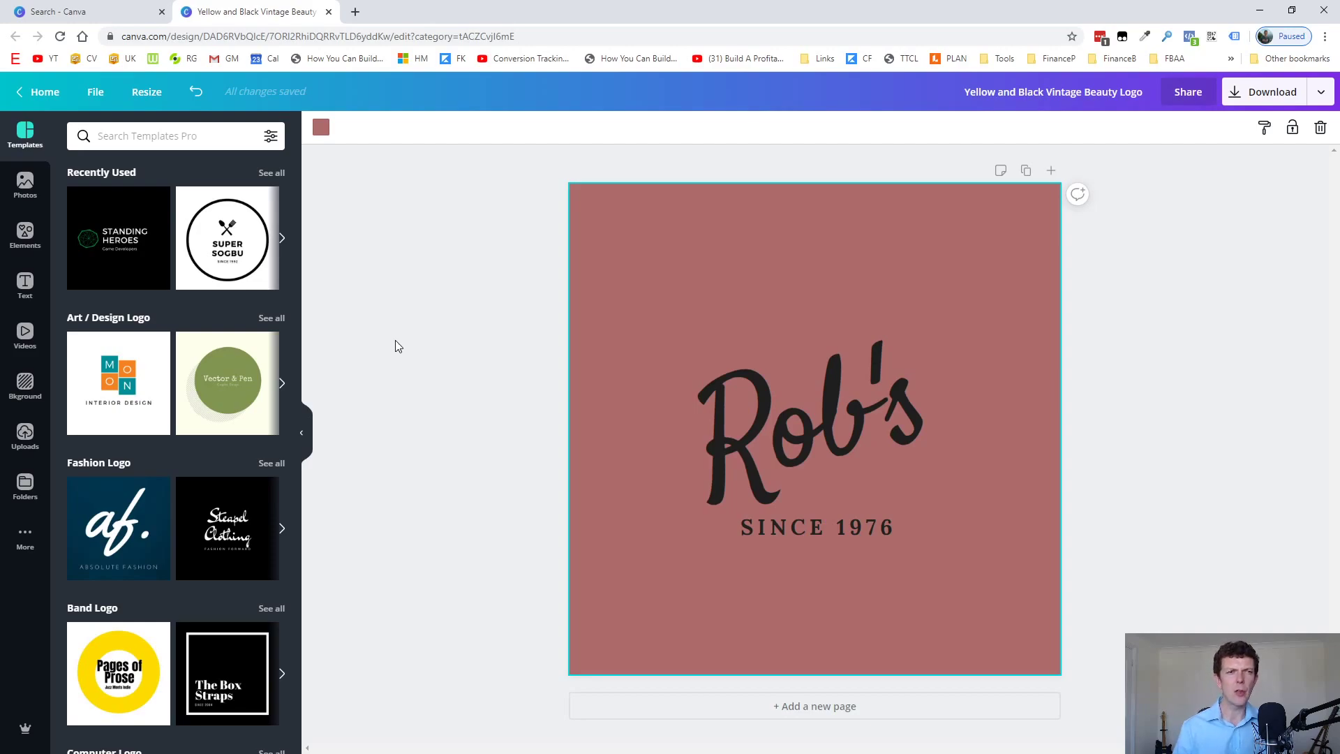
Return to the home page, open the templates section and browse through the template categories
click(39, 94)
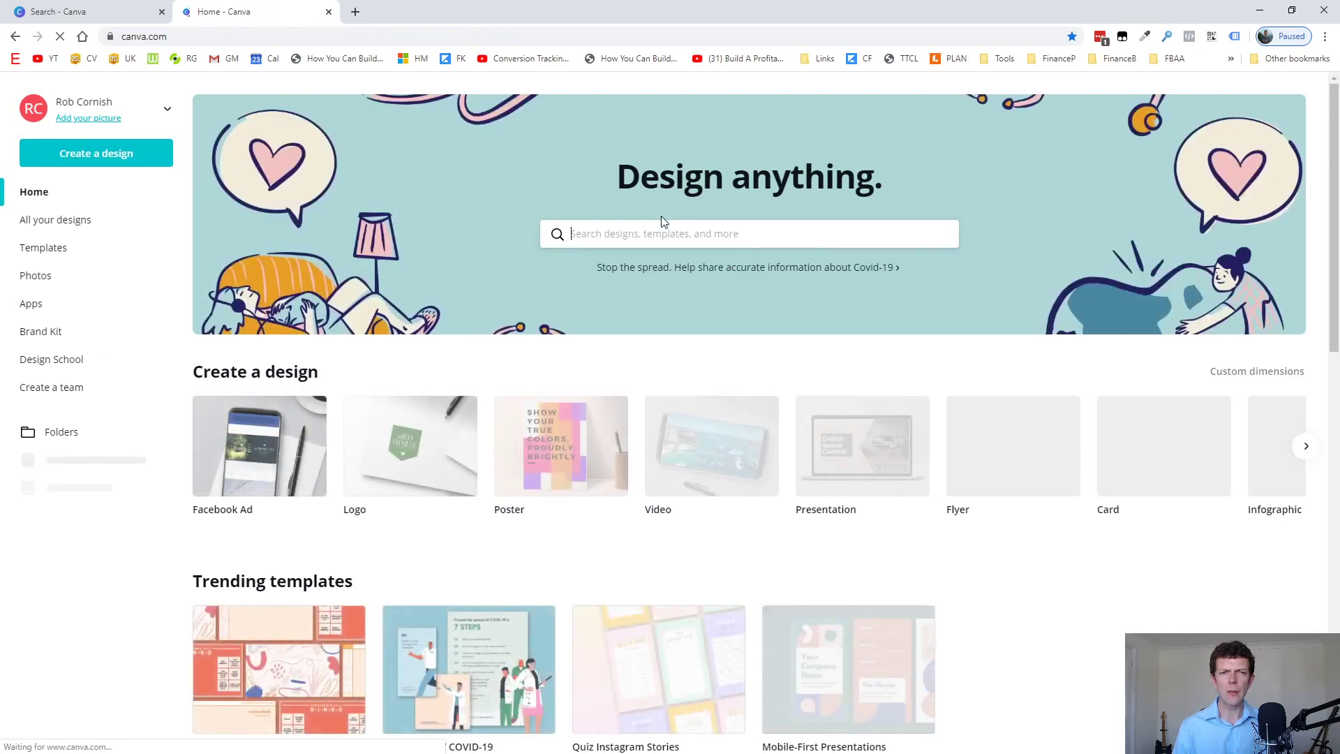
click(663, 236)
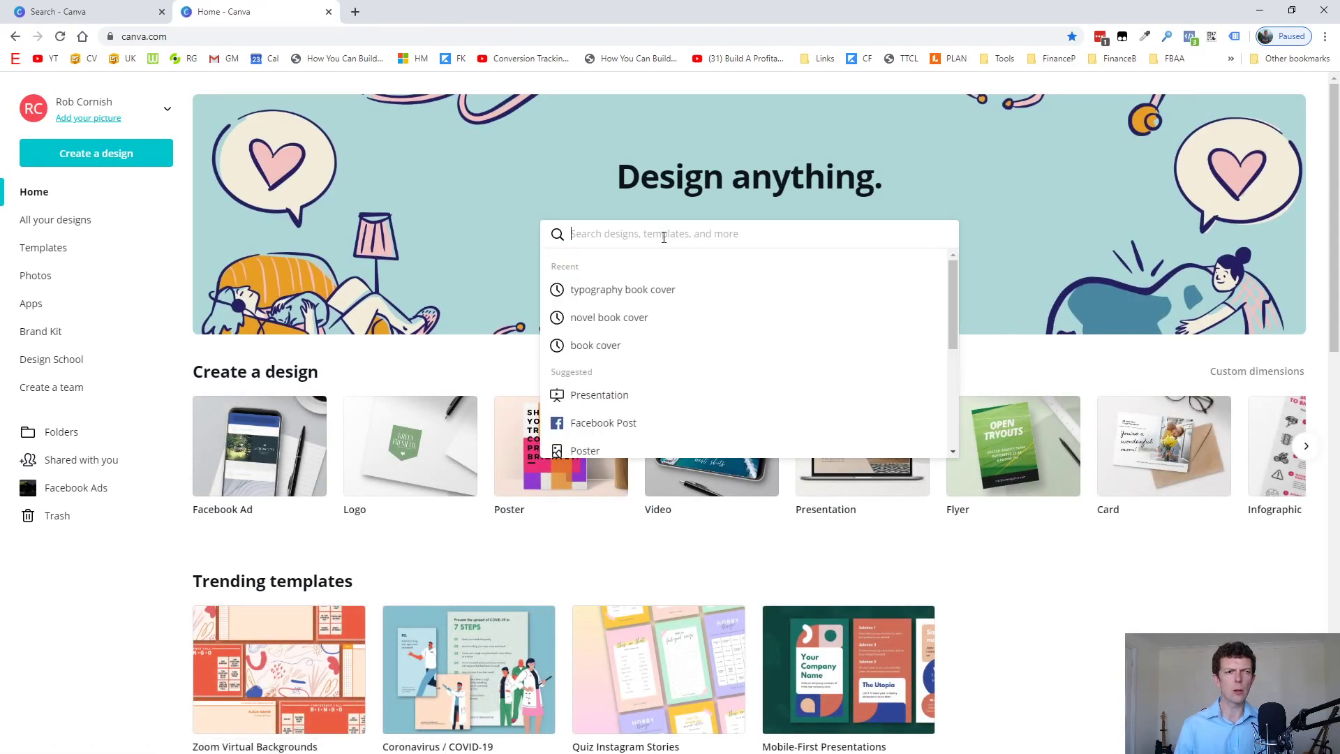
click(54, 248)
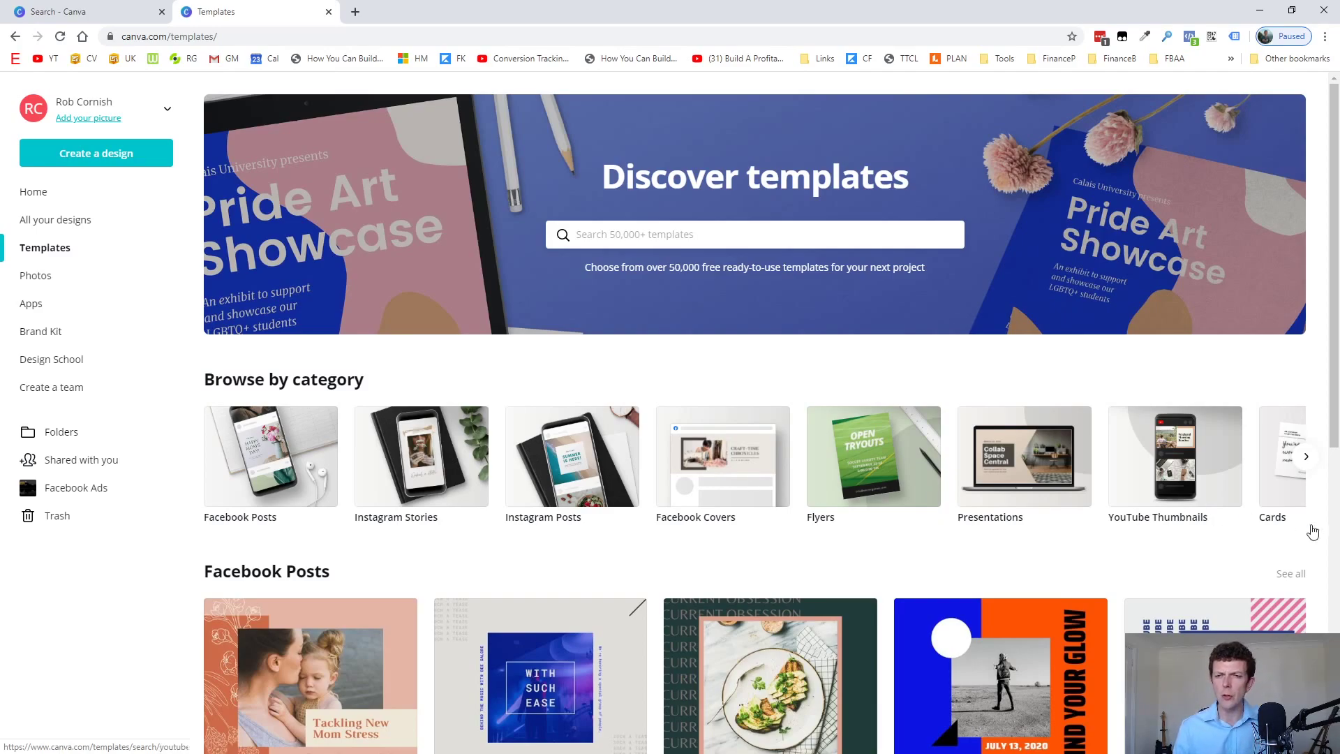
click(1305, 458)
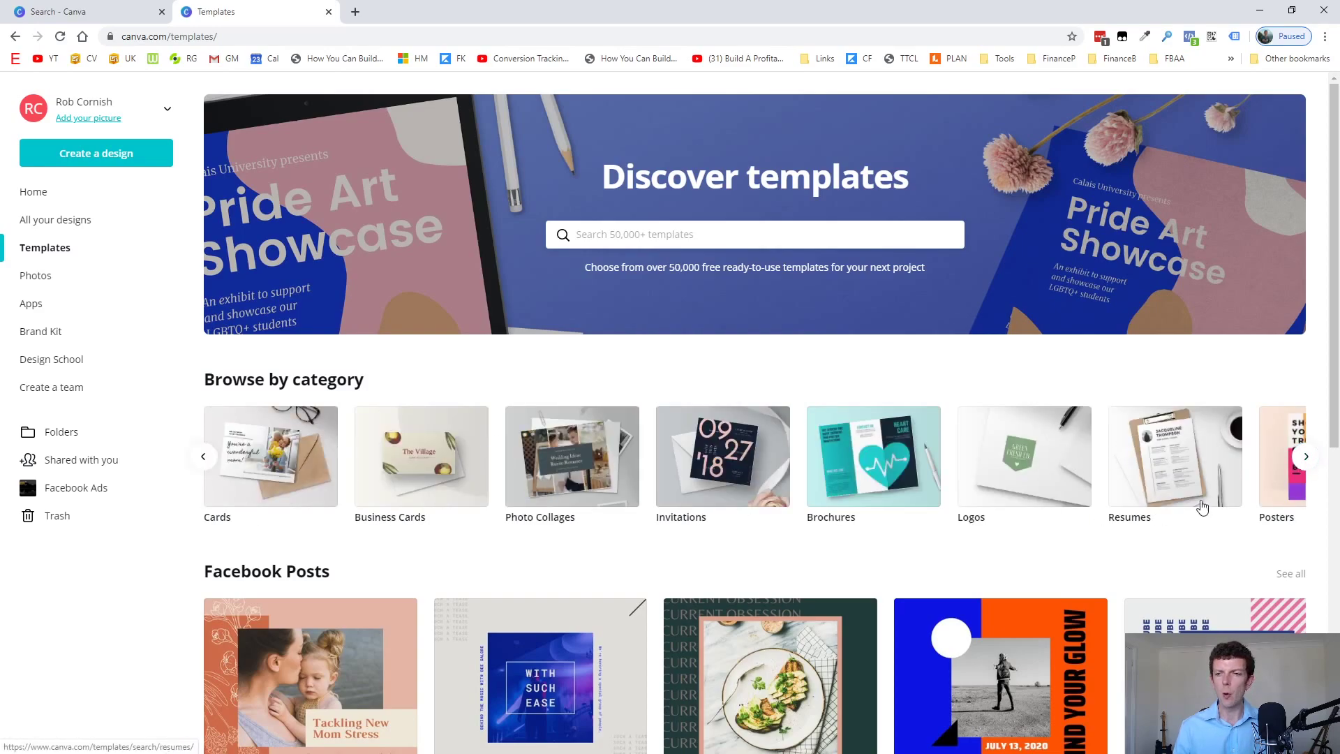
click(1306, 457)
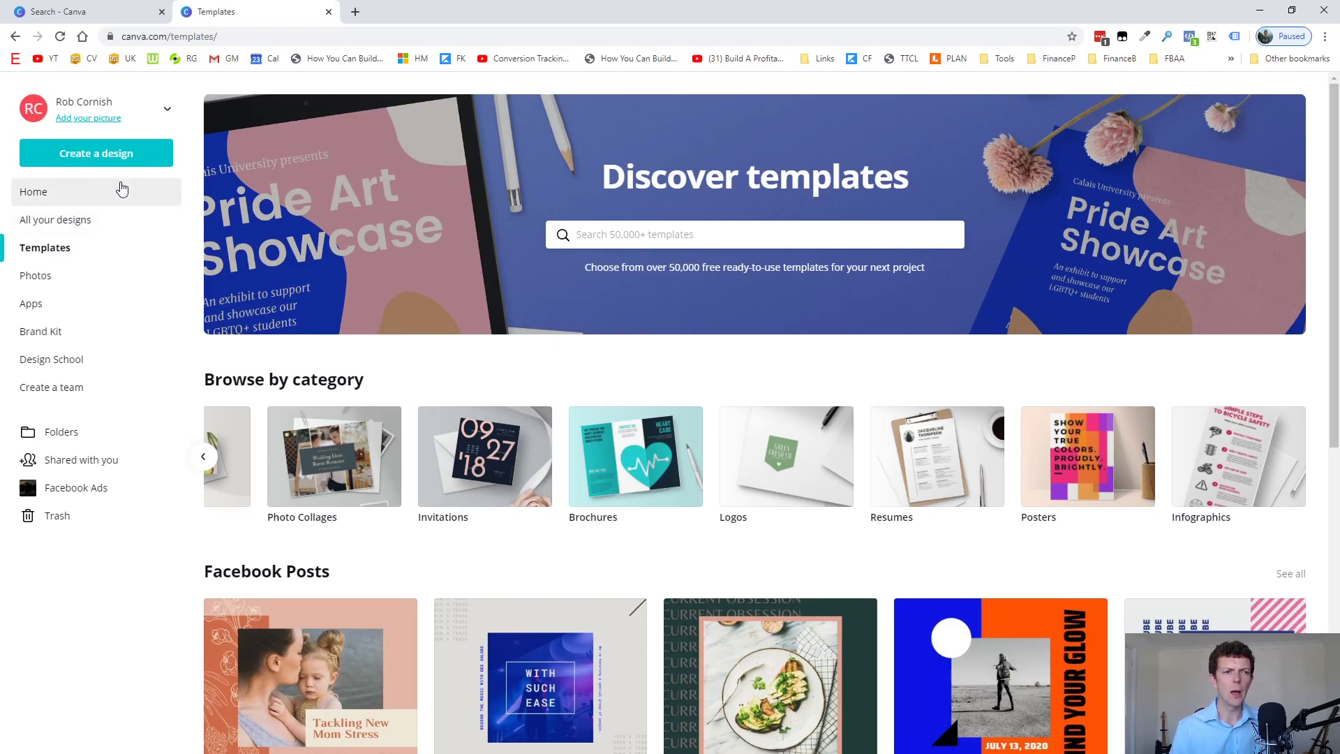
Go to the list of all own designs and open the purple and yellow "The Hook Book" cover
click(46, 221)
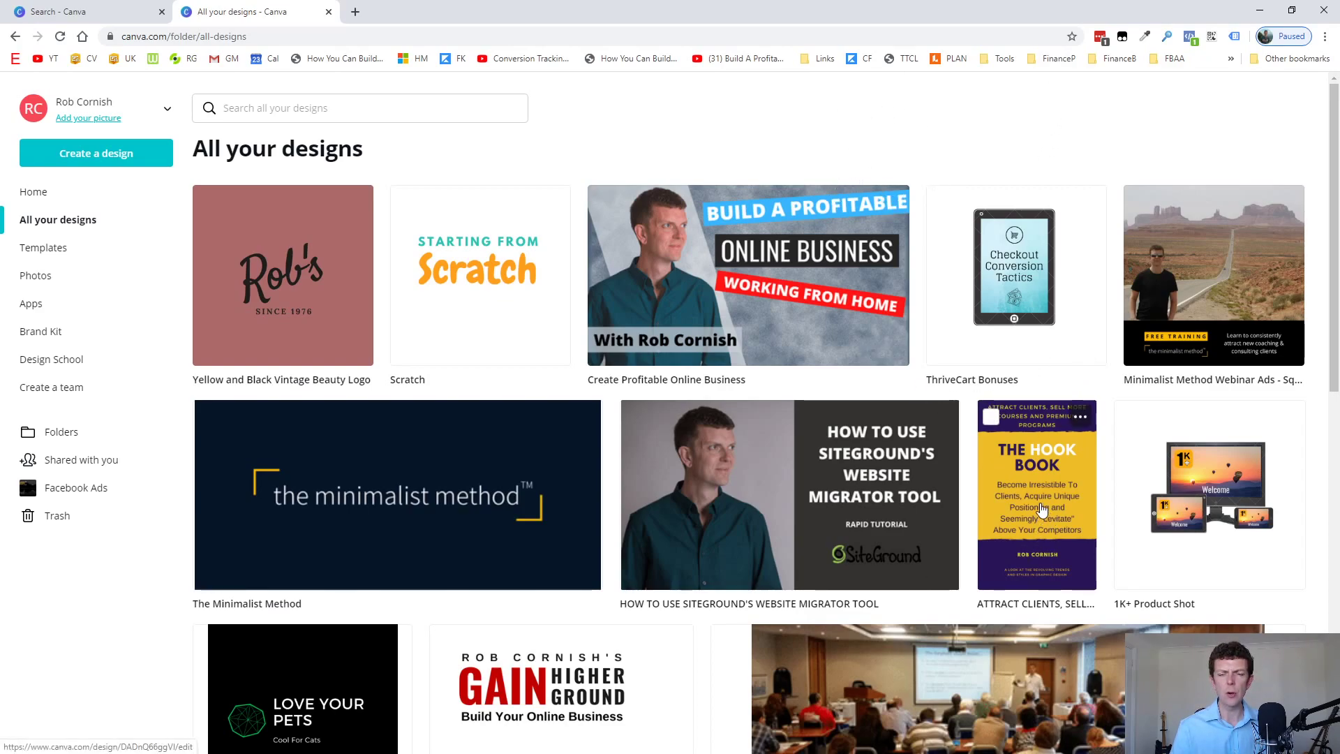
scroll(1042, 510, down, 2)
click(1033, 336)
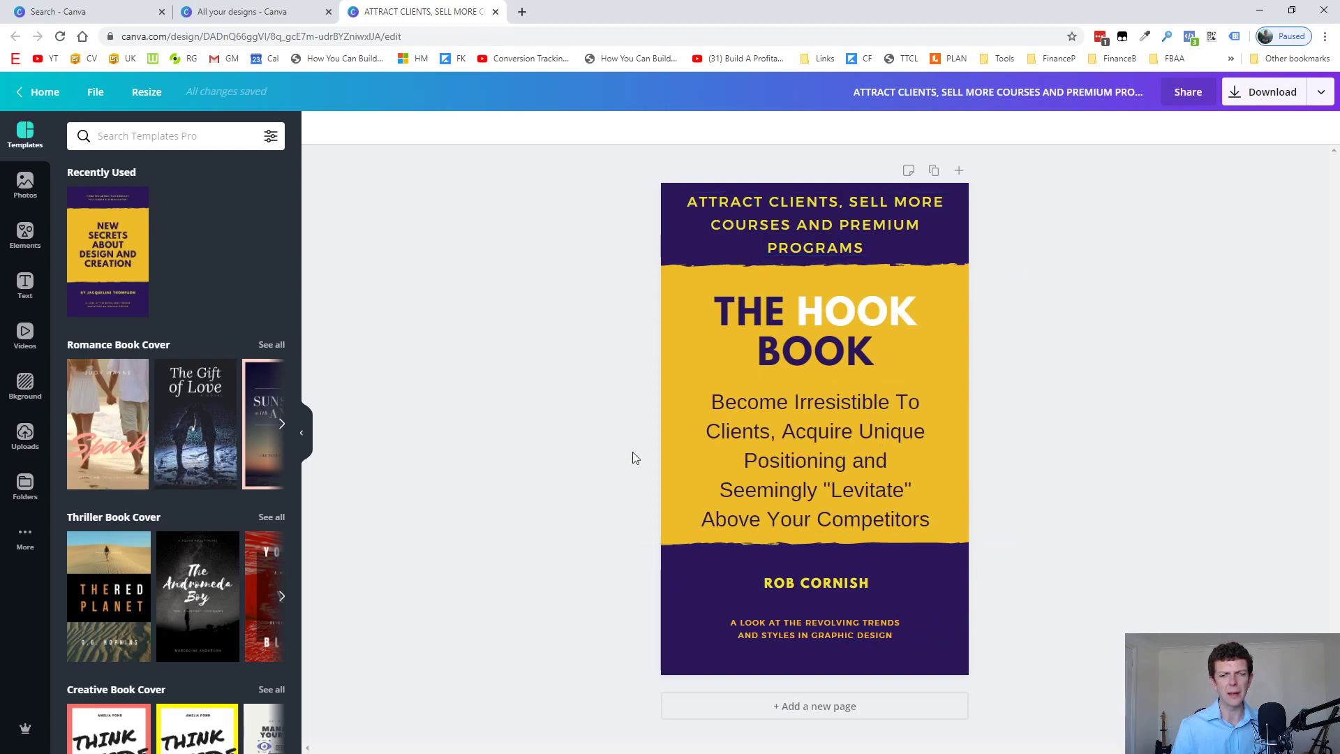
Add a new page after the book cover and search the templates for "yellow book"
click(818, 709)
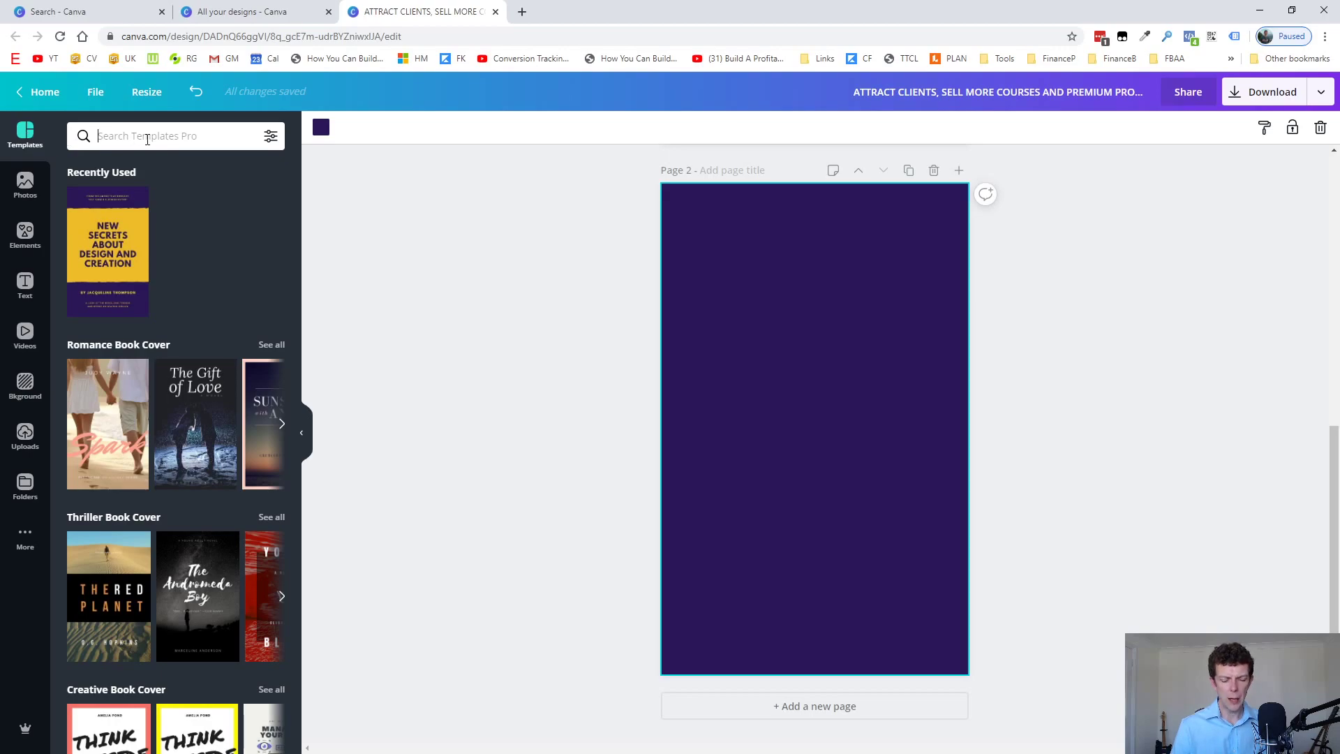
text(yello)
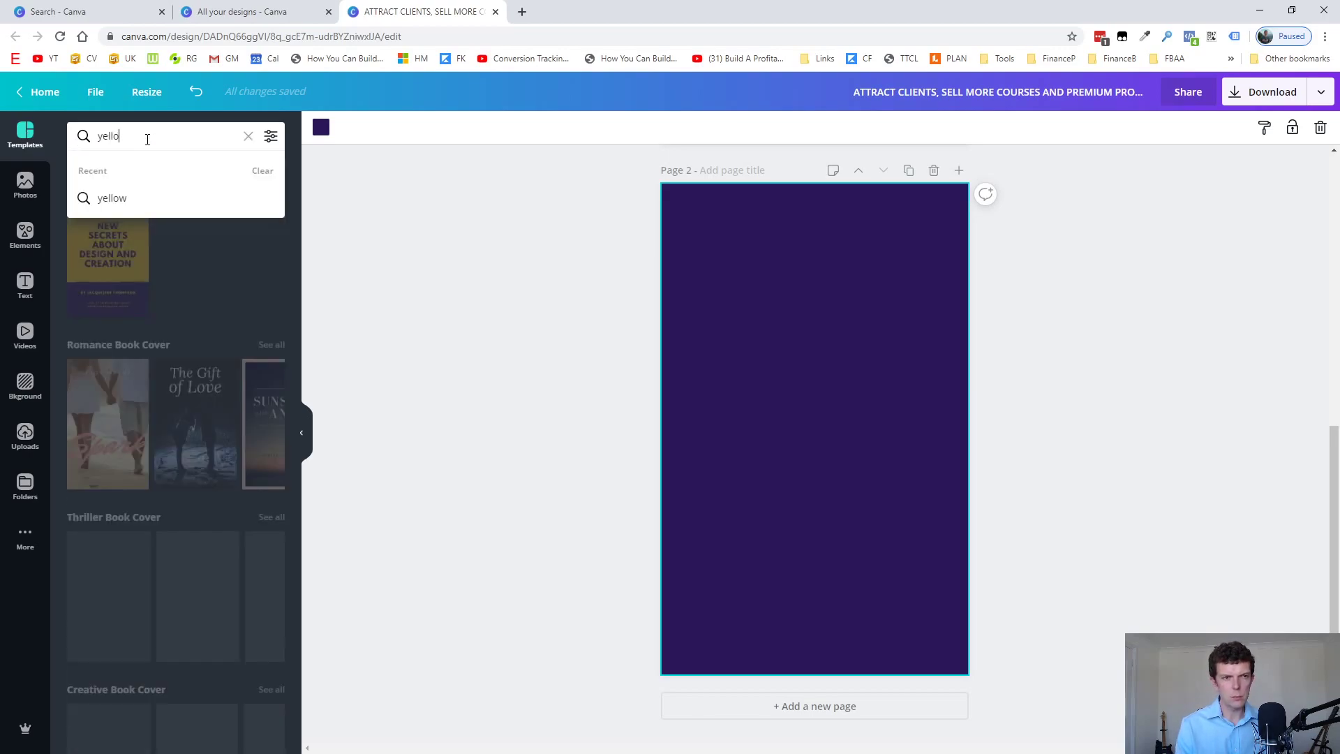
text(w book)
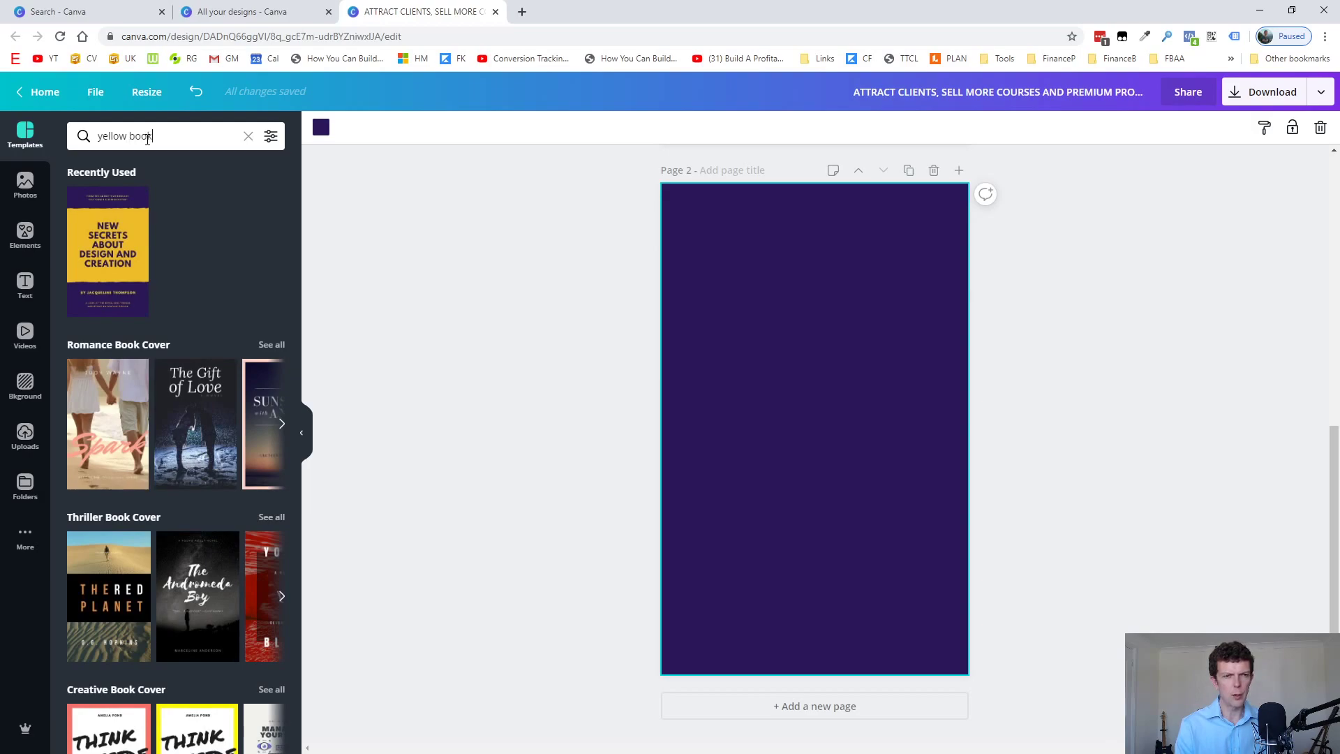
key(Return)
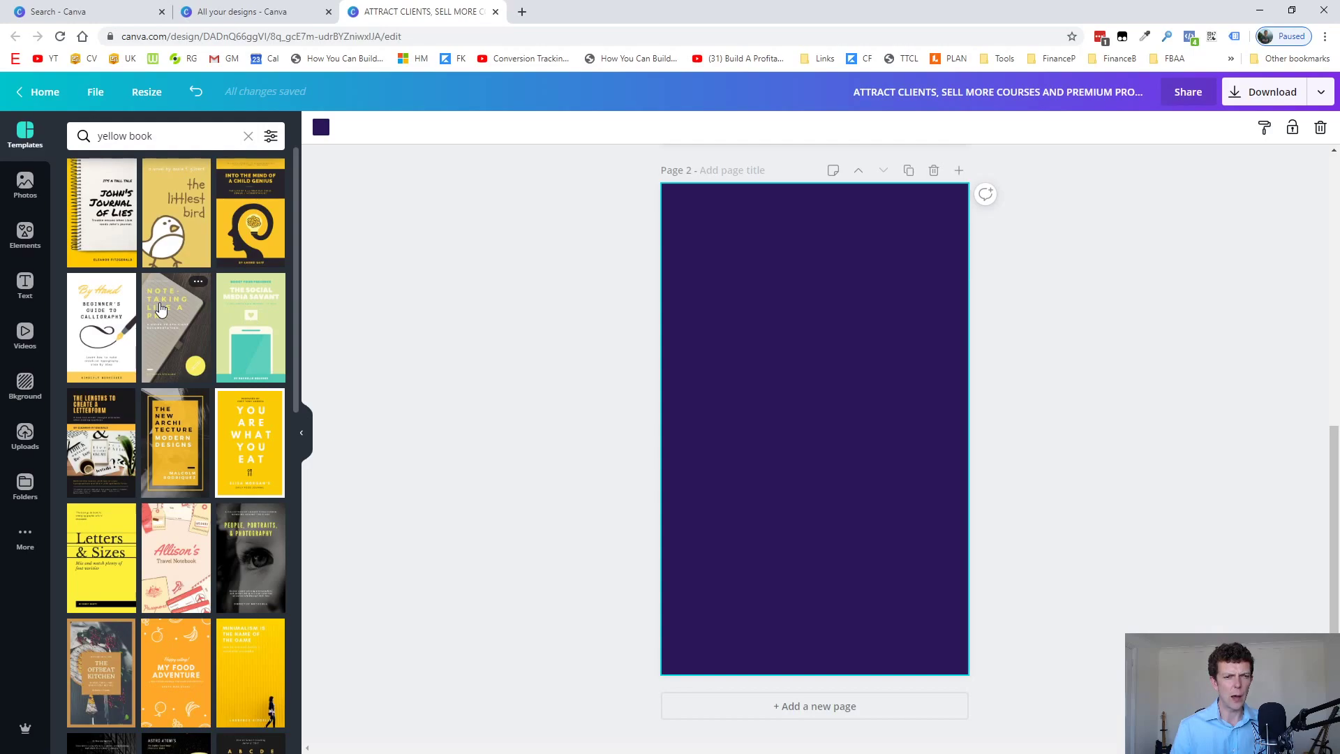
Find the purple and yellow "New Secrets About Design and Creation" cover template in the results and apply it to page 2
scroll(160, 307, down, 4)
scroll(160, 308, down, 4)
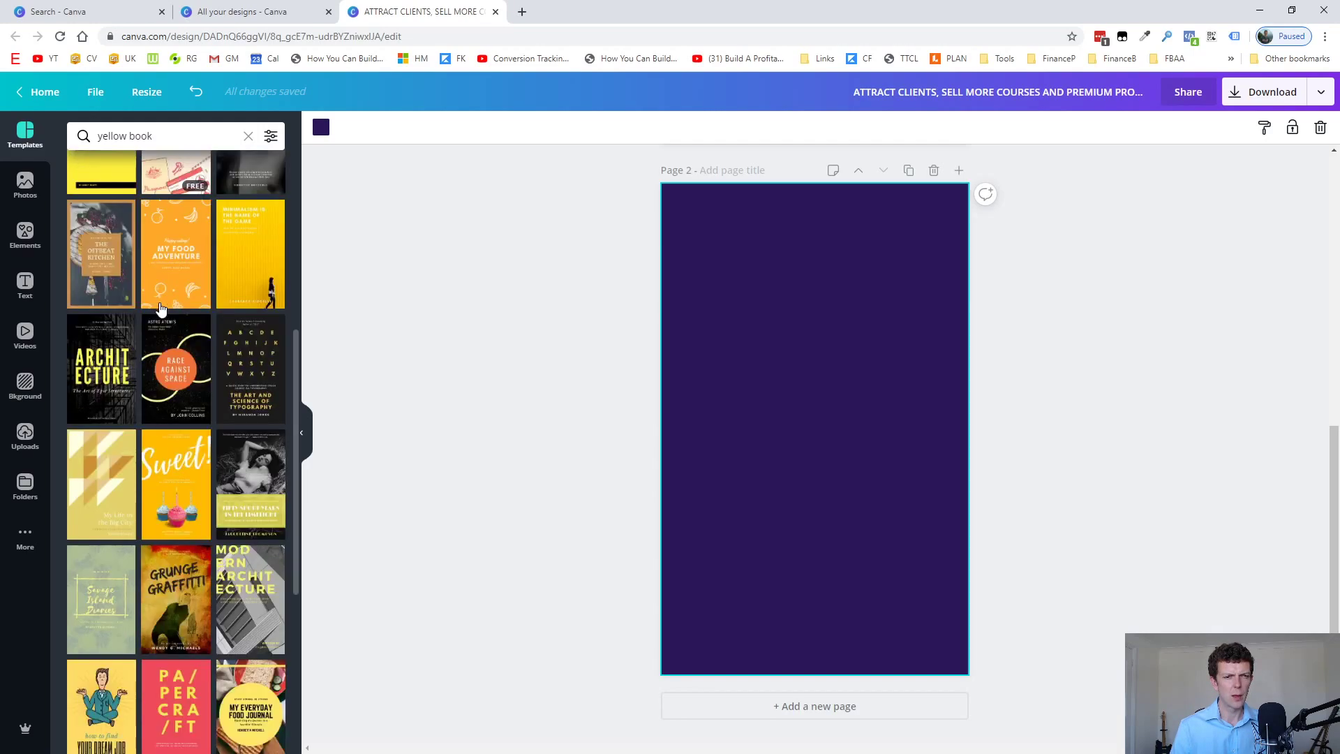
scroll(160, 308, down, 5)
scroll(160, 308, down, 5)
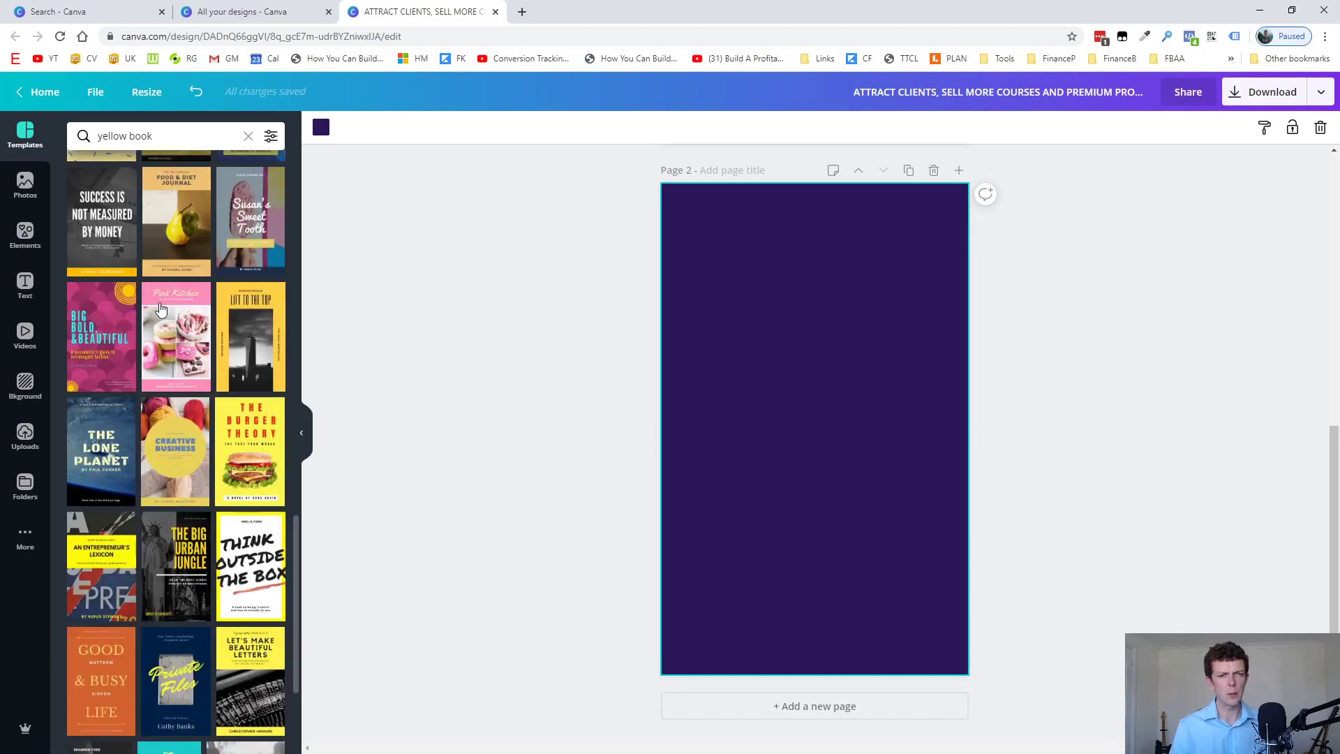
scroll(160, 307, down, 8)
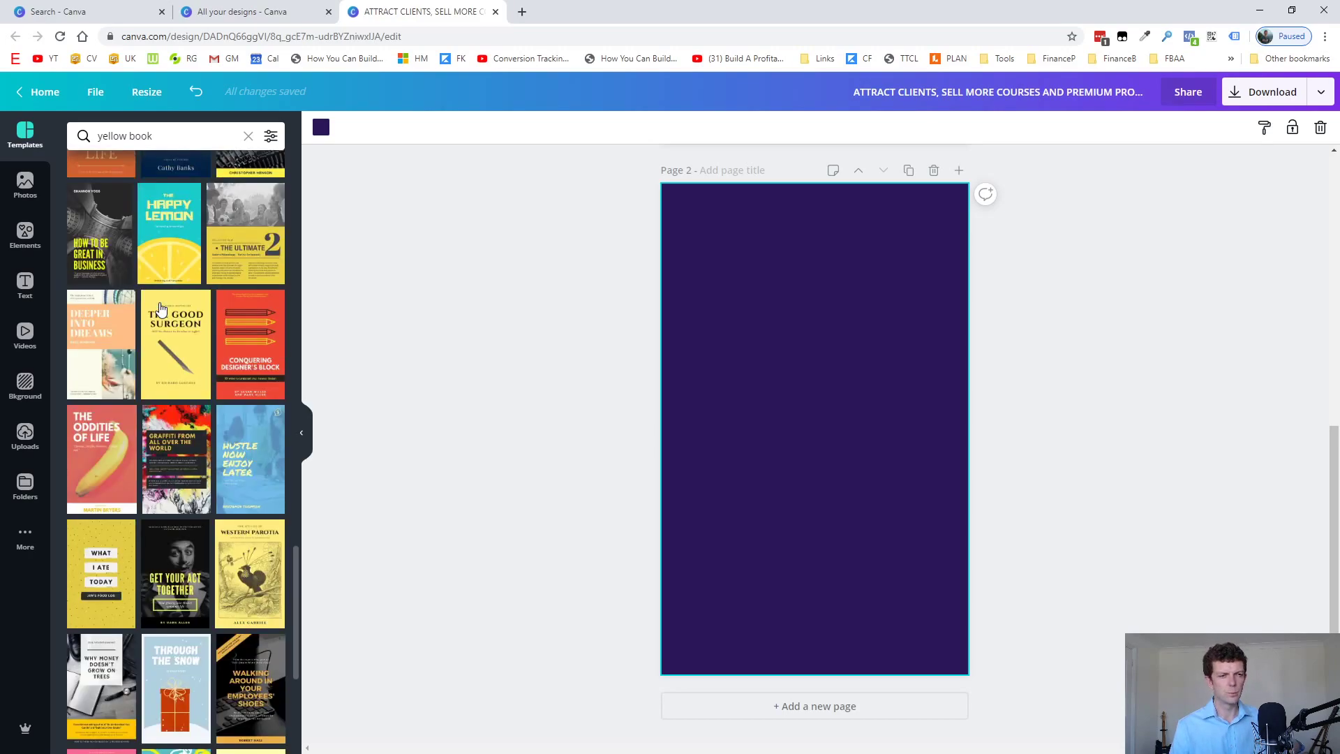
scroll(159, 307, down, 5)
scroll(157, 308, down, 5)
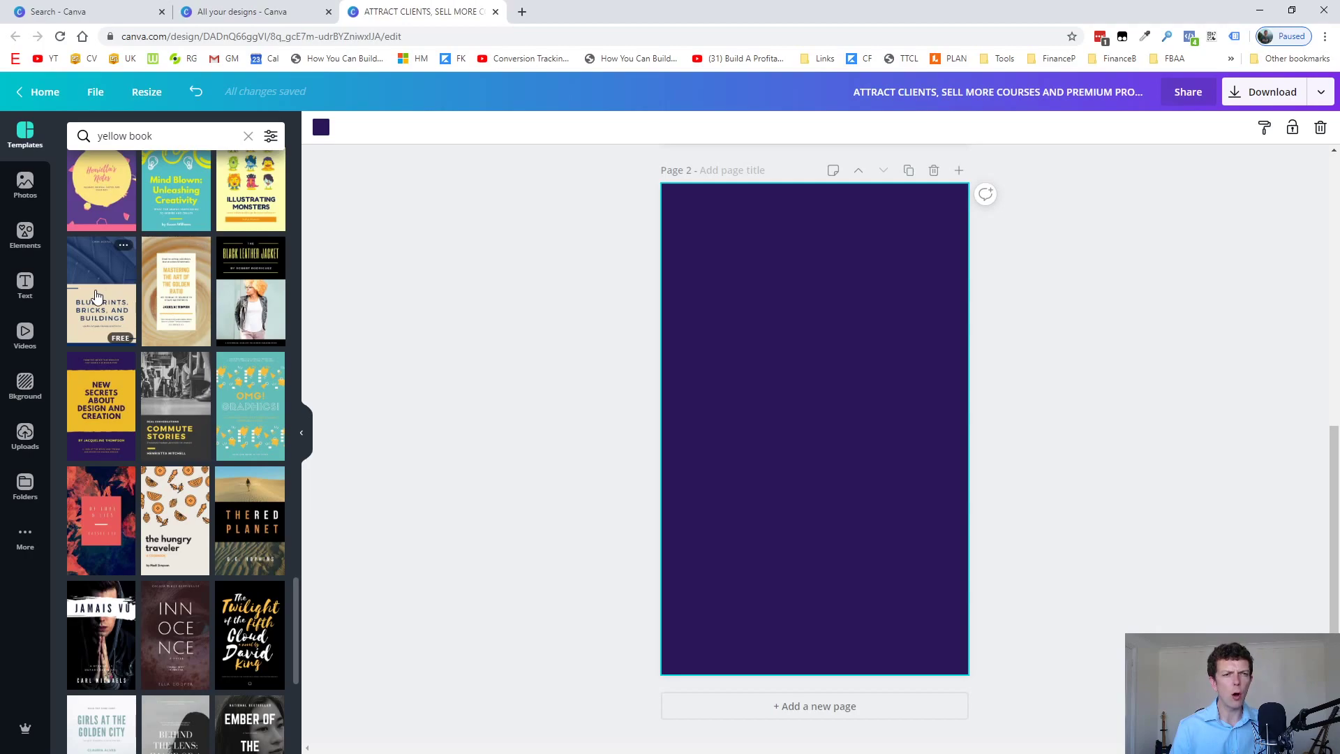
click(104, 419)
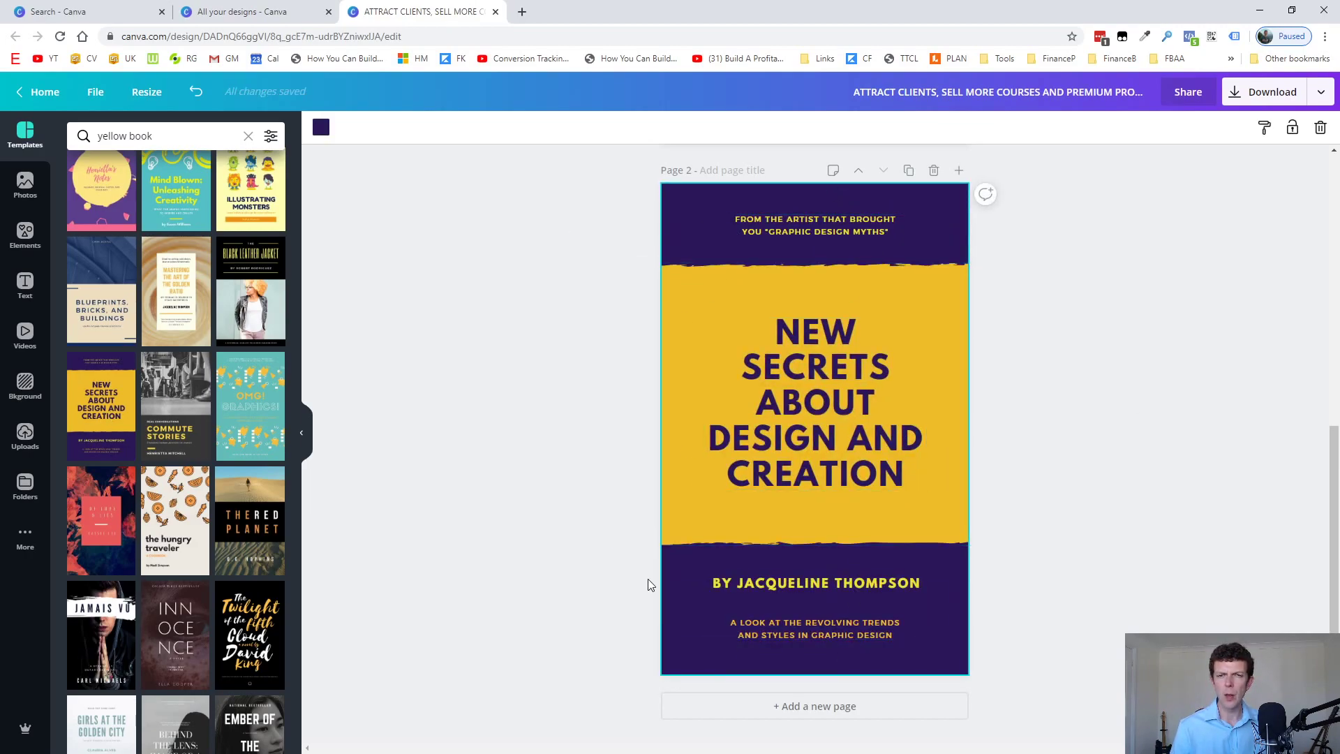
Compare both covers, then replace the small heading on page 2 with page 1's "ATTRACT CLIENTS, SELL MORE COURSES AND PREMIUM PROGRAMS" text
scroll(778, 461, up, 7)
scroll(778, 460, up, 1)
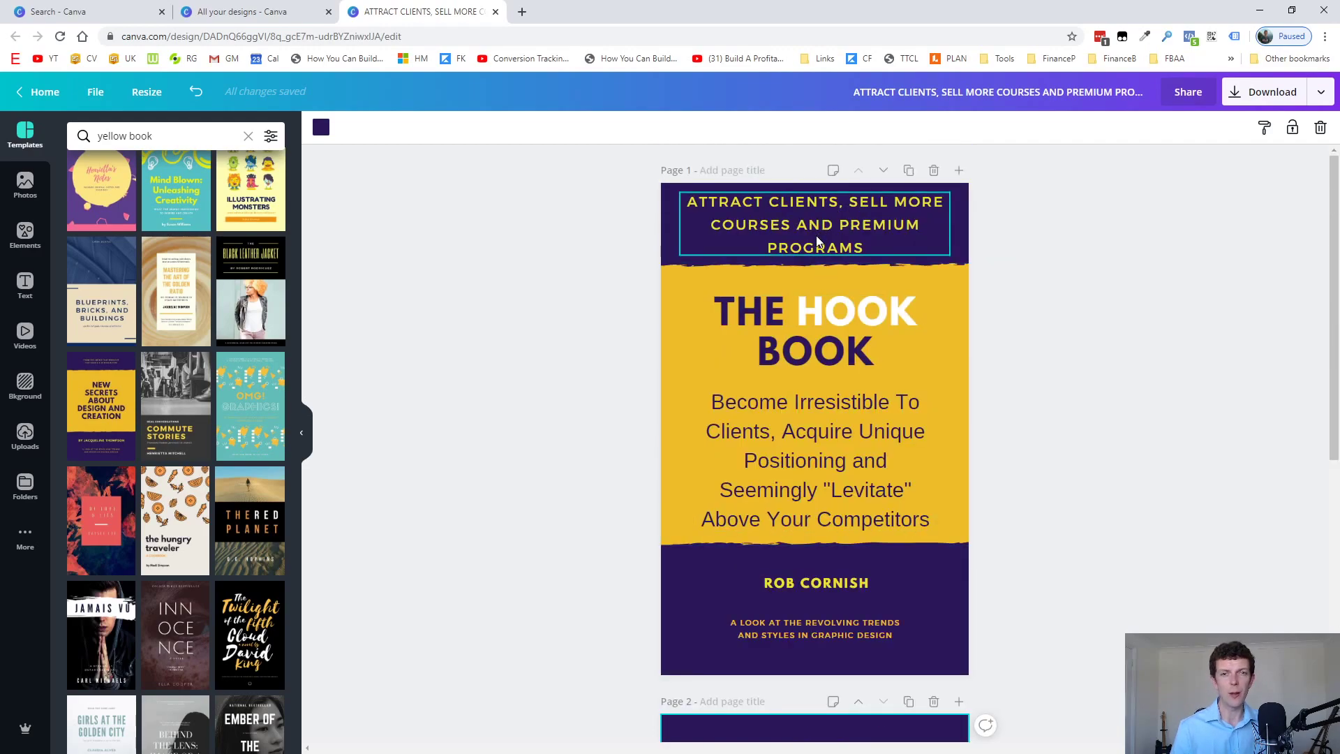
scroll(804, 202, down, 6)
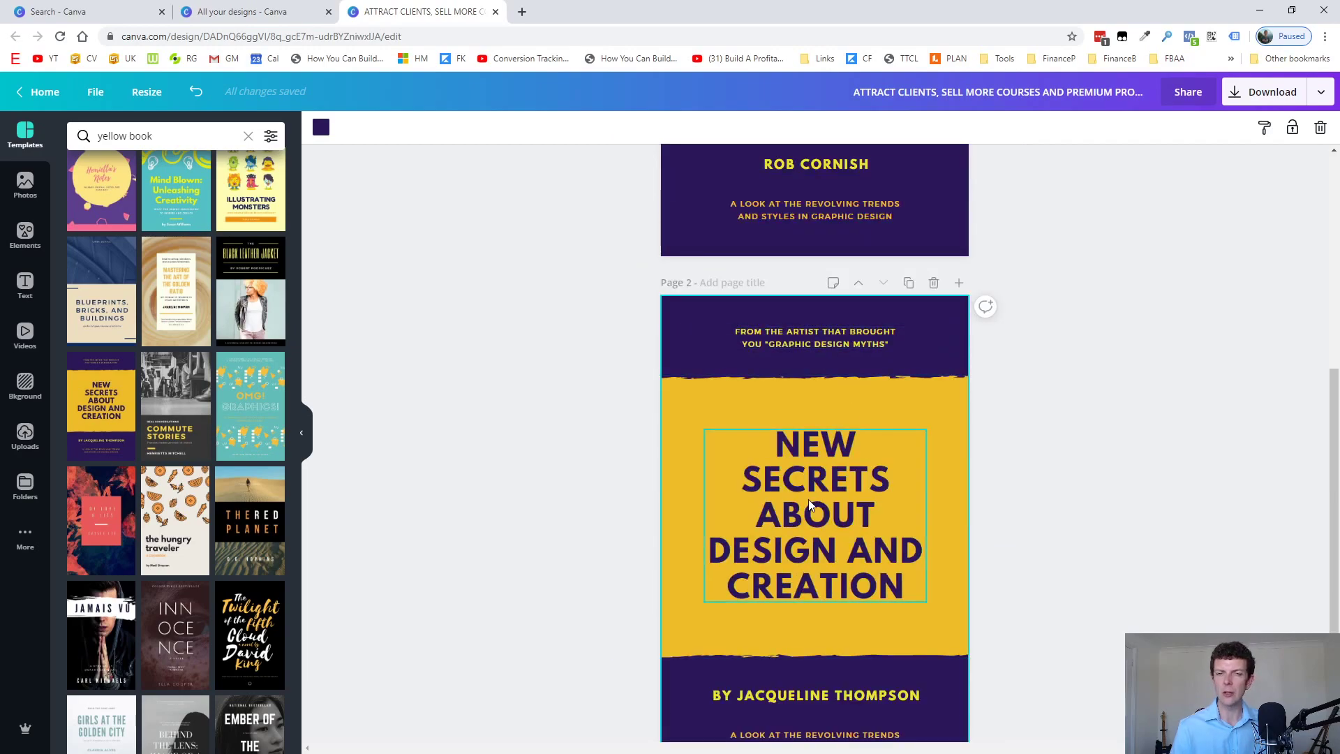
scroll(837, 628, down, 2)
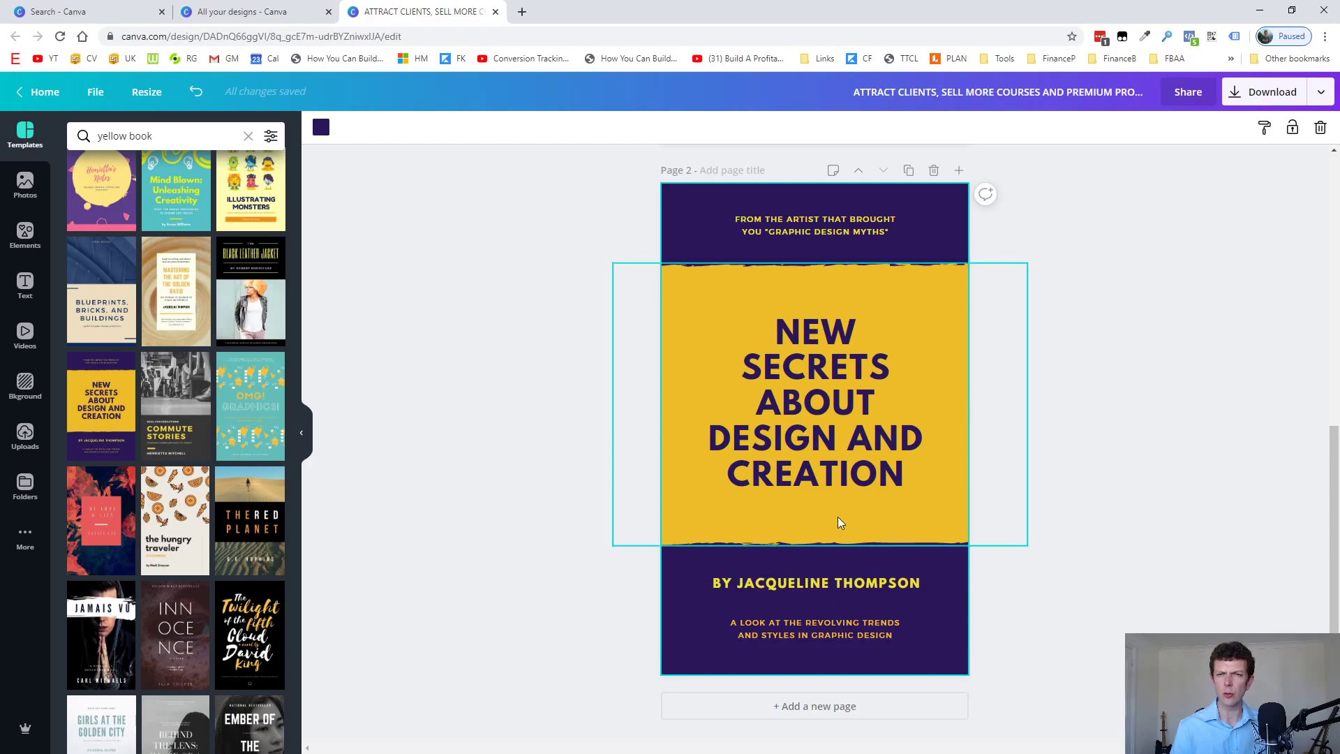
scroll(837, 516, up, 8)
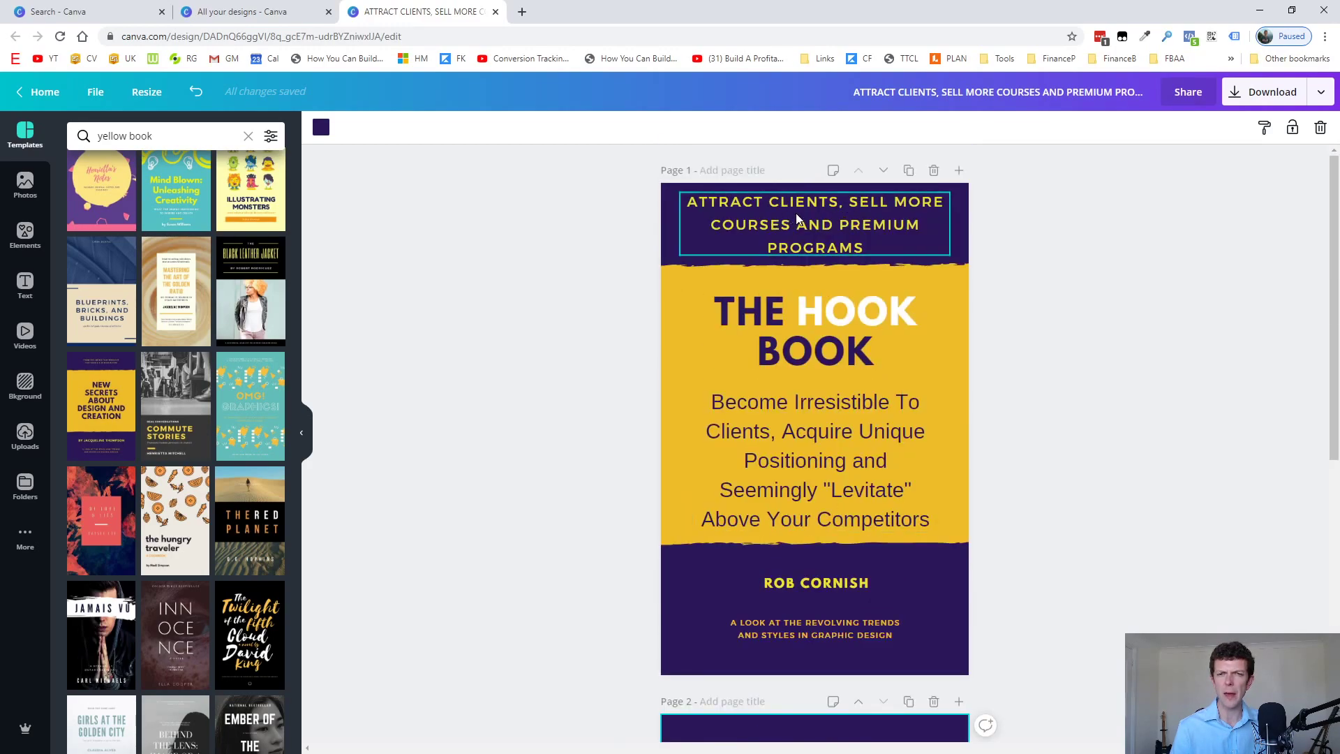
click(798, 218)
click(798, 216)
key(ctrl+c)
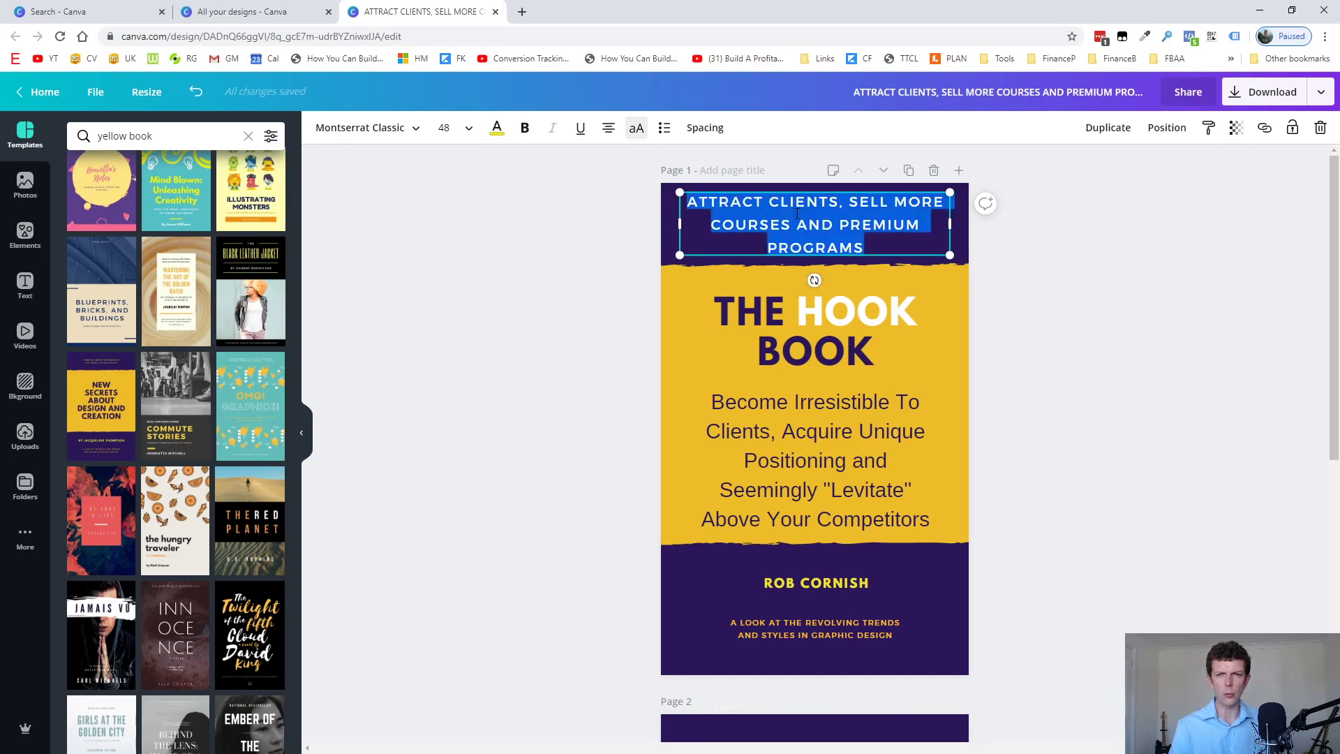
click(559, 412)
scroll(555, 409, down, 5)
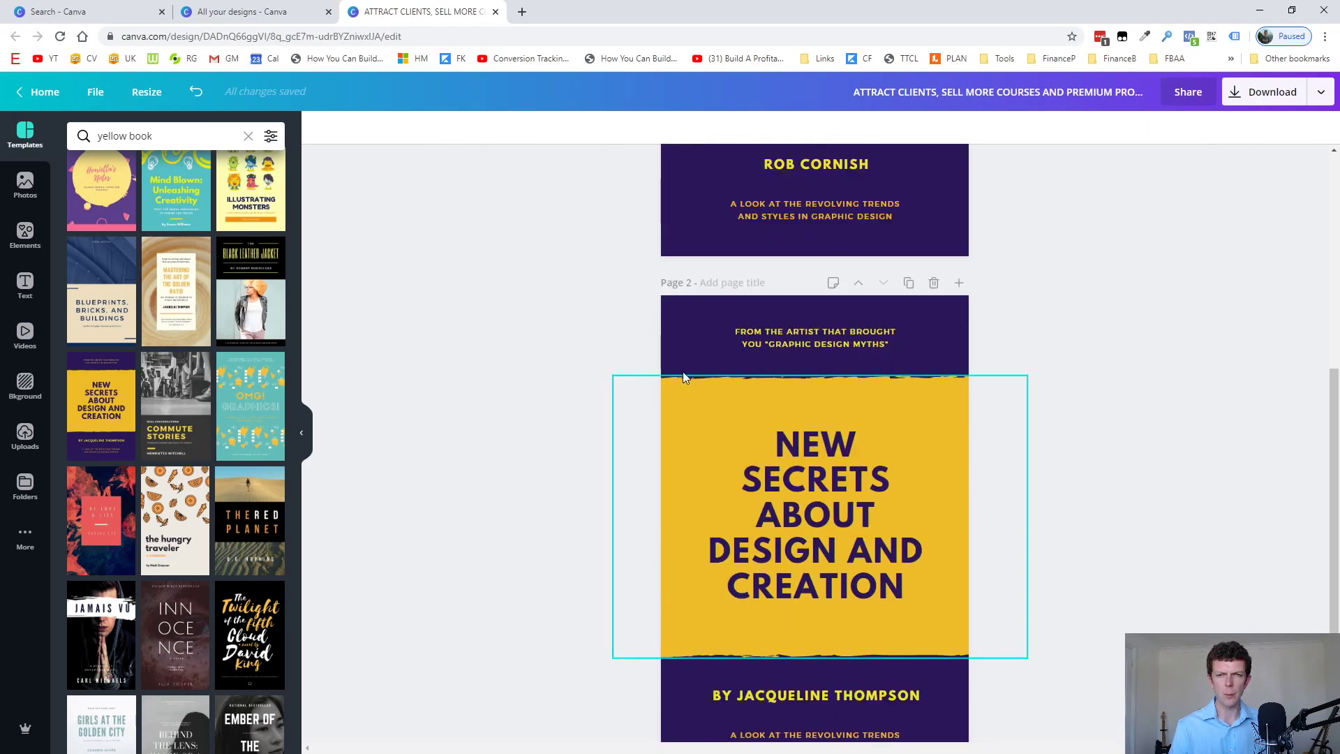
click(797, 342)
triple_click(797, 341)
triple_click(794, 330)
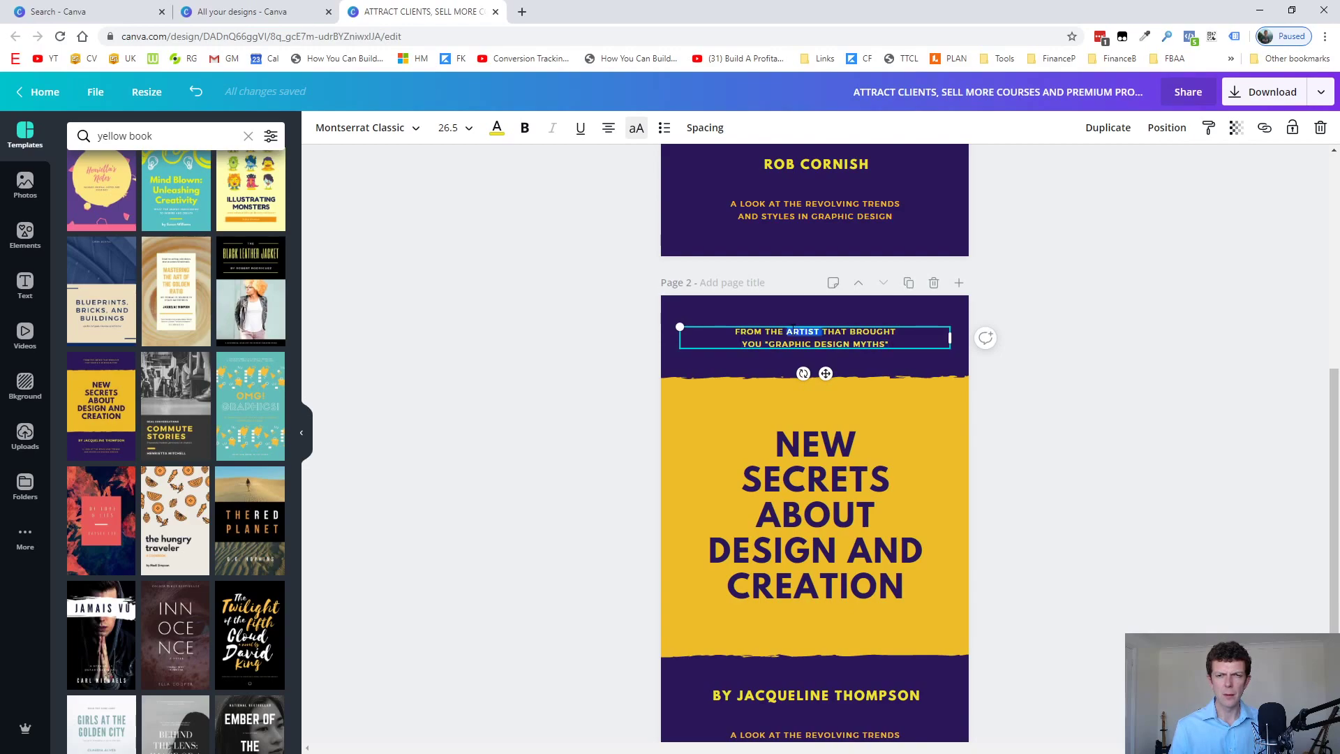
key(ctrl+v)
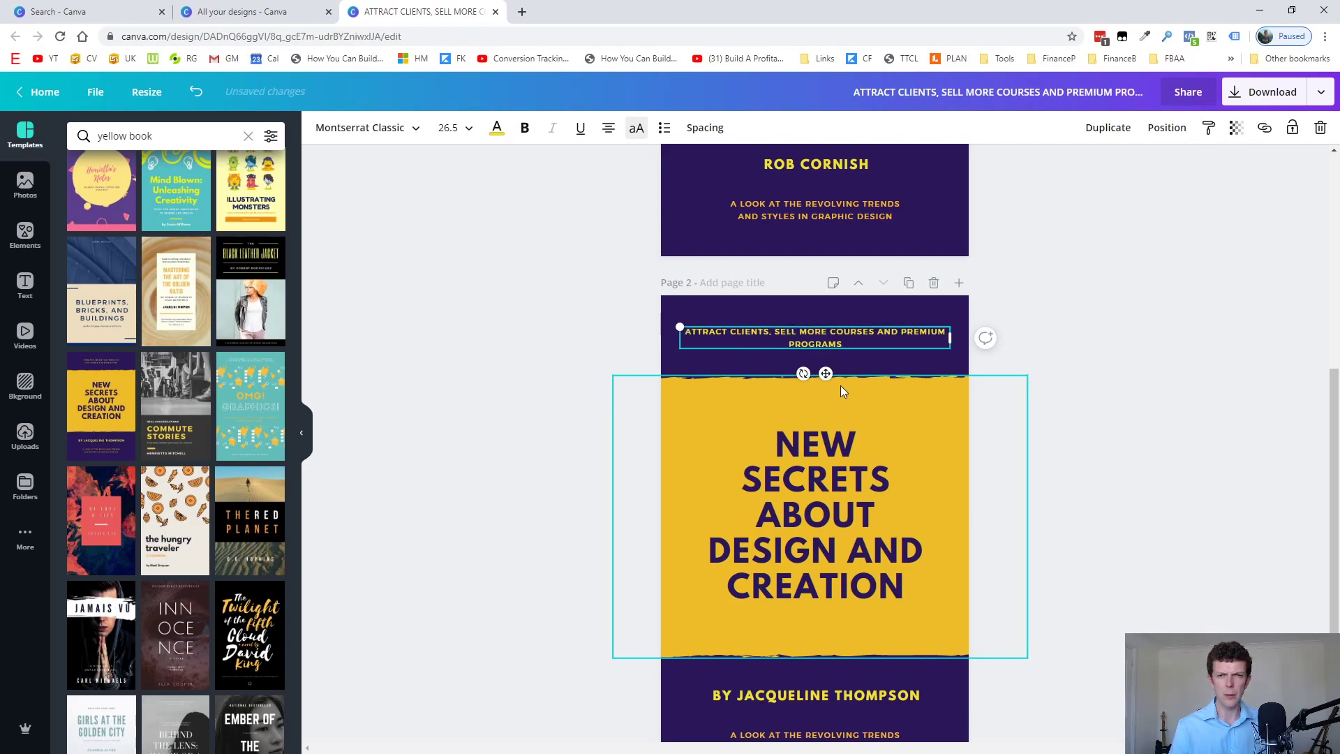
Set the page 2 heading's font size to 48 and move it up to fit inside the upper purple band
click(469, 129)
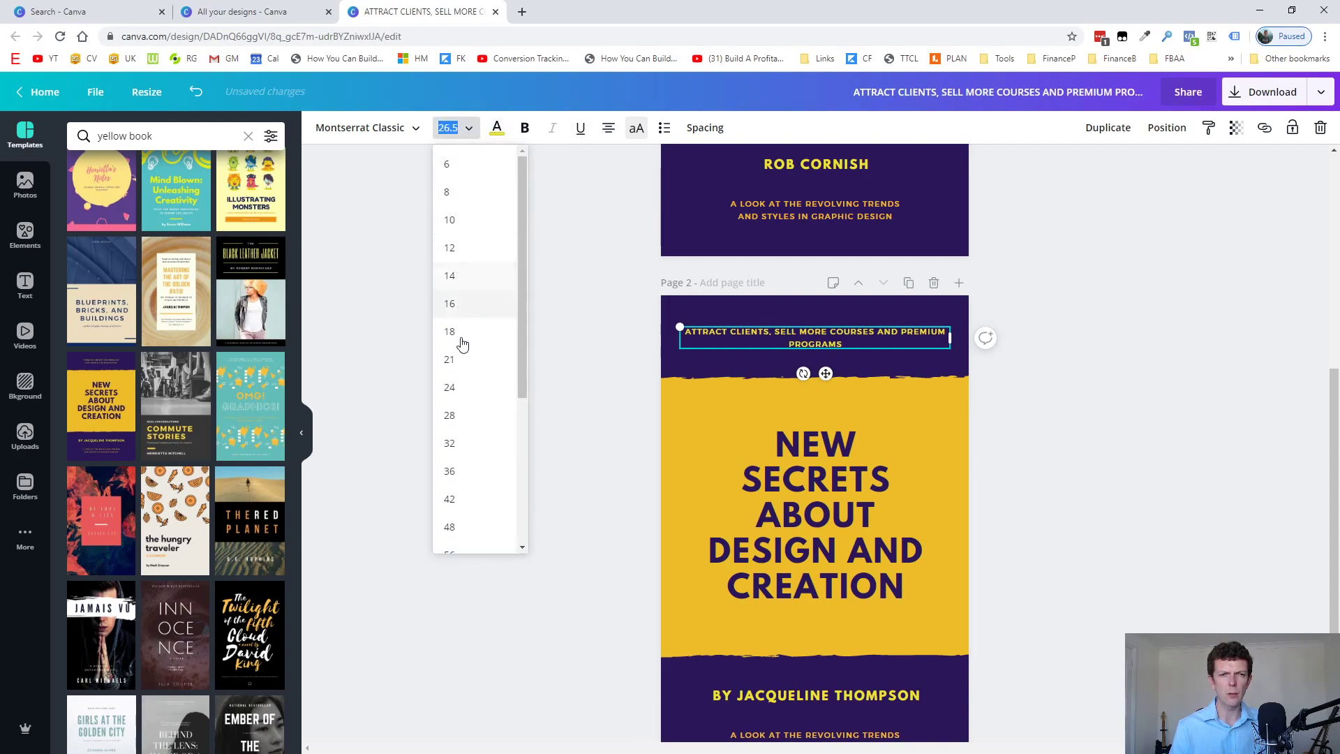
click(461, 473)
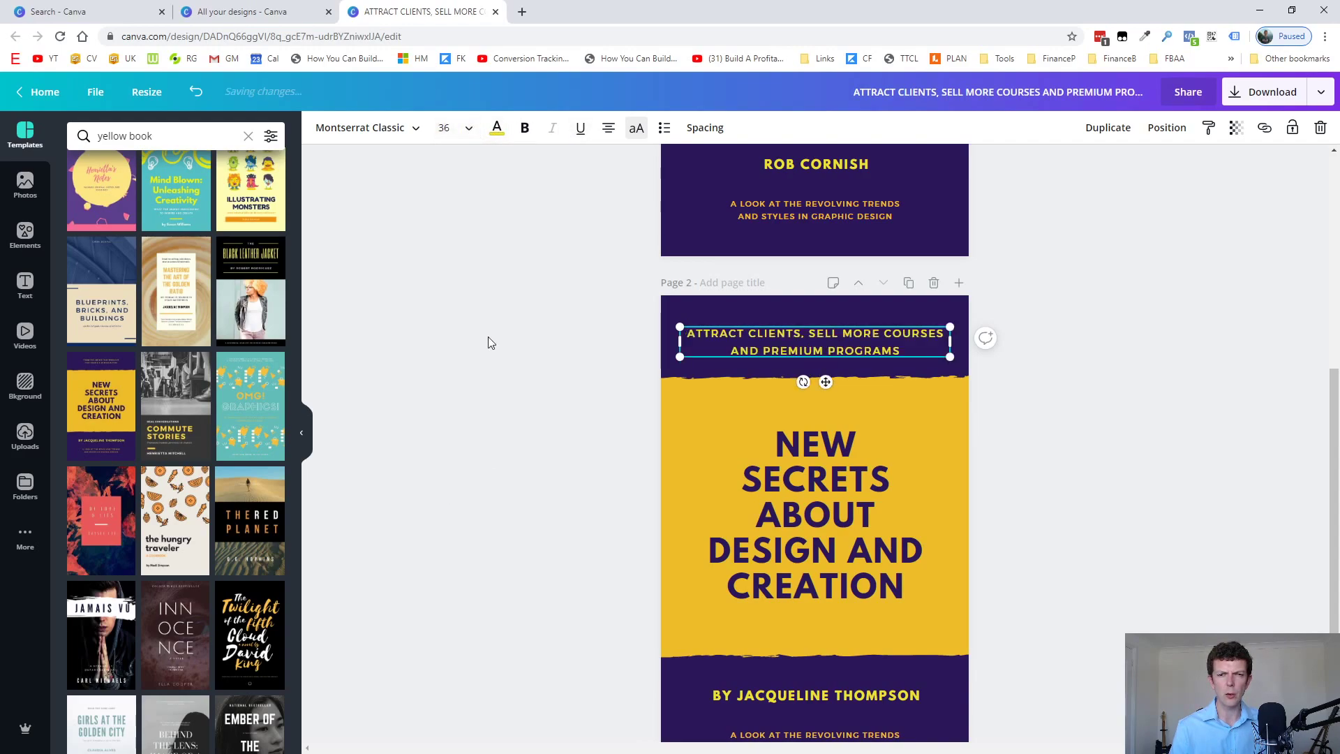
click(467, 131)
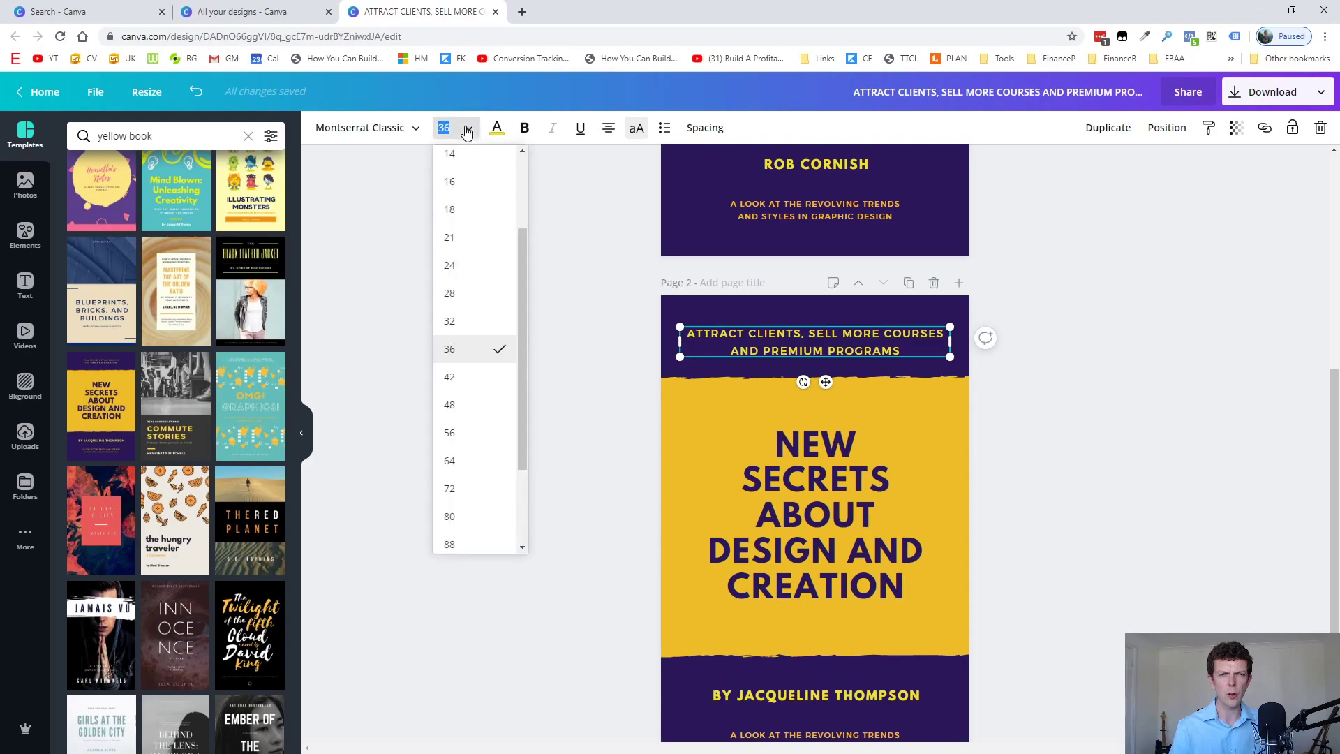
click(462, 405)
drag(875, 328, 866, 305)
click(561, 384)
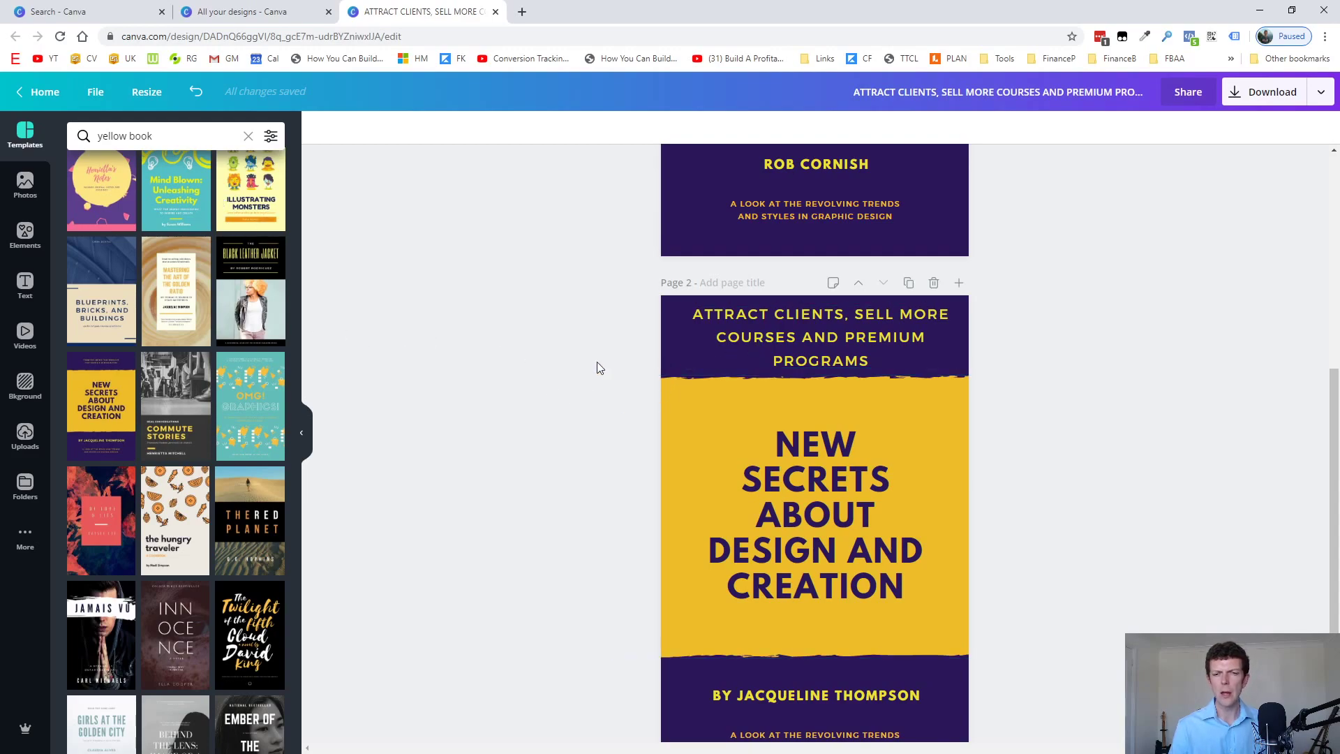
Recolour the yellow middle band of the page 1 cover, trying bright purple before settling on light turquoise
scroll(597, 369, down, 2)
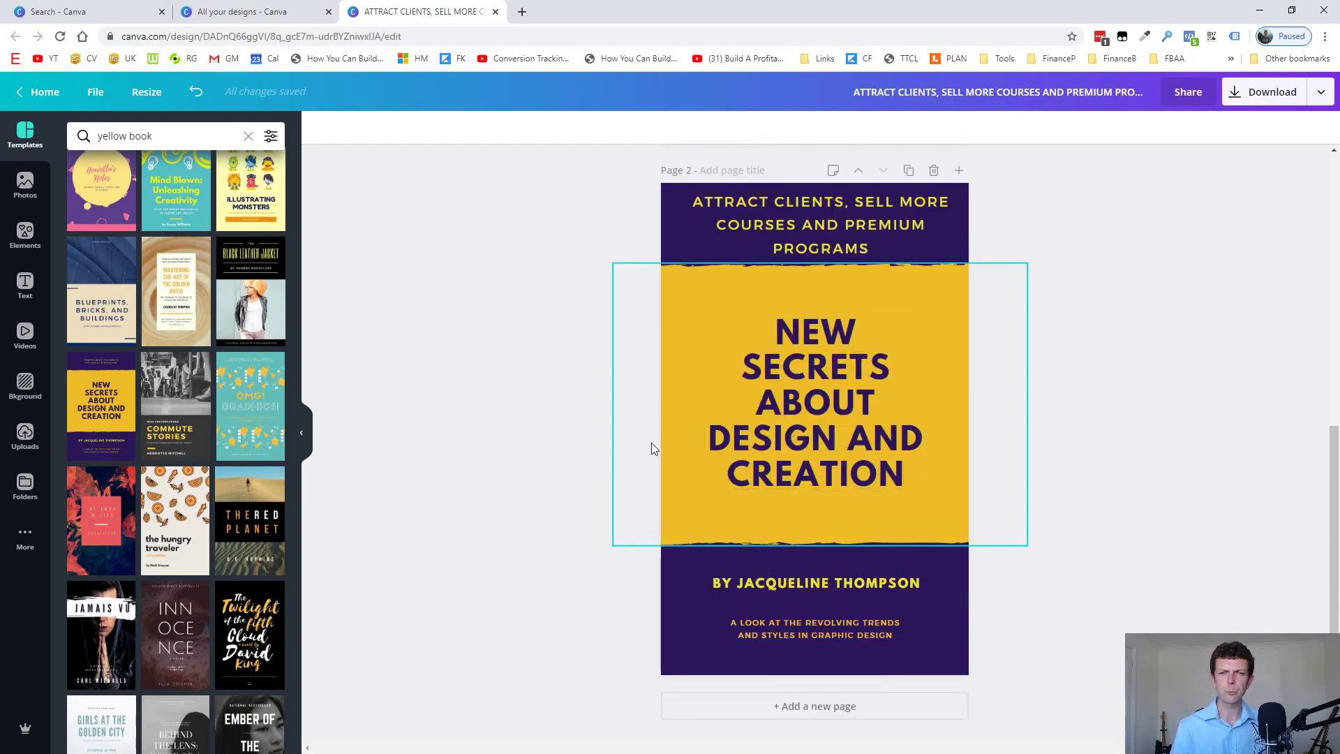
scroll(585, 449, up, 8)
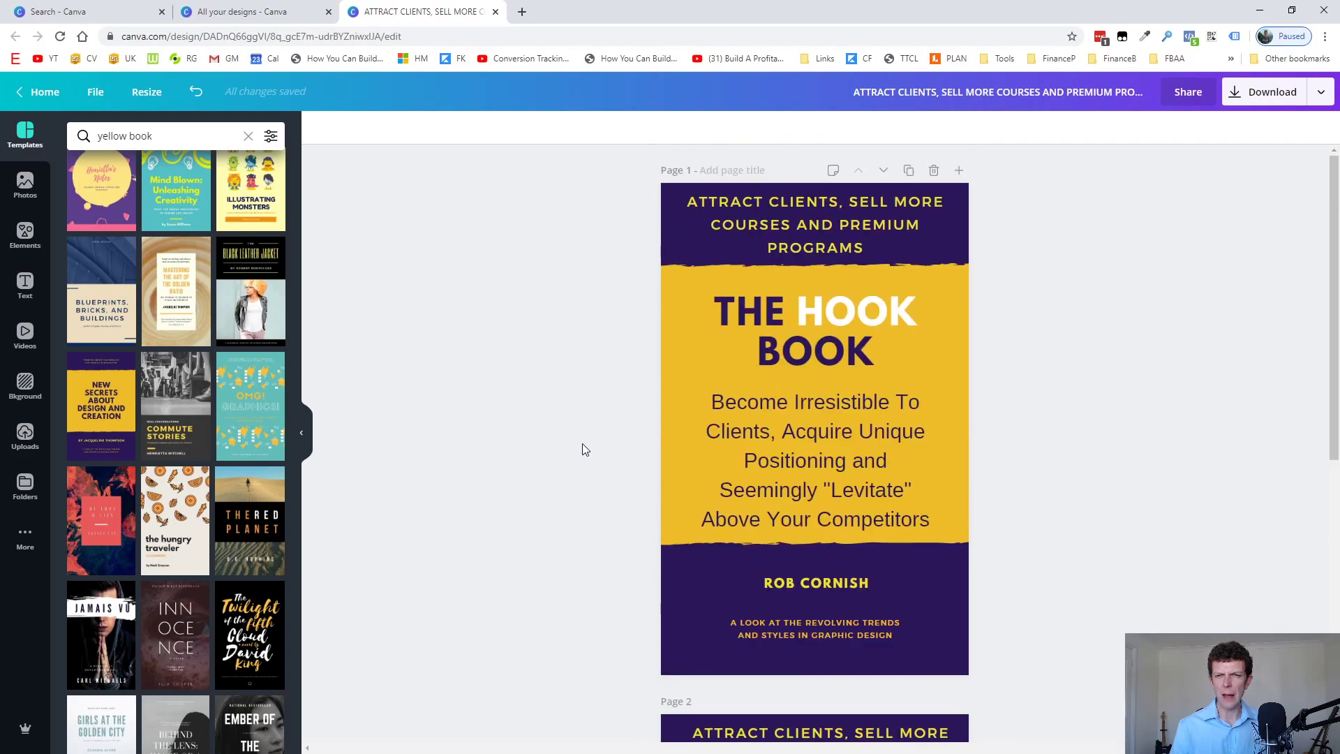
click(953, 353)
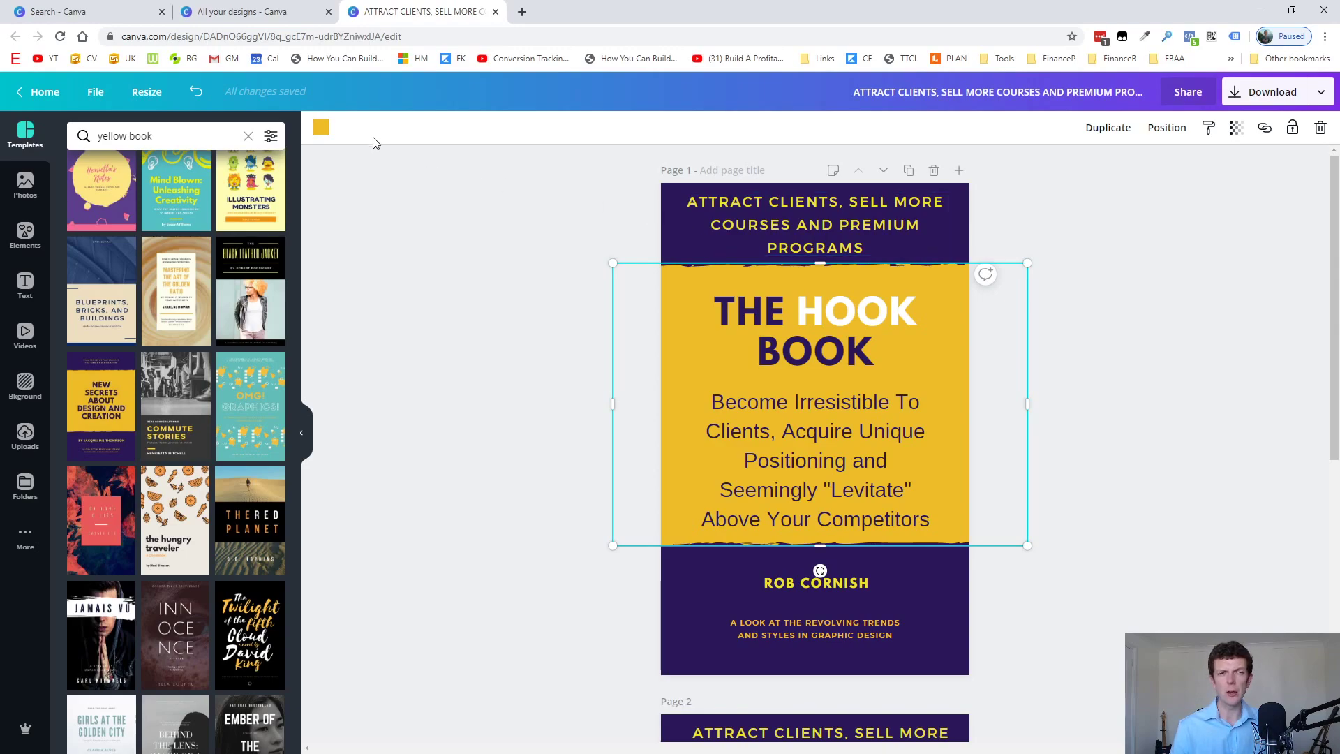
click(321, 127)
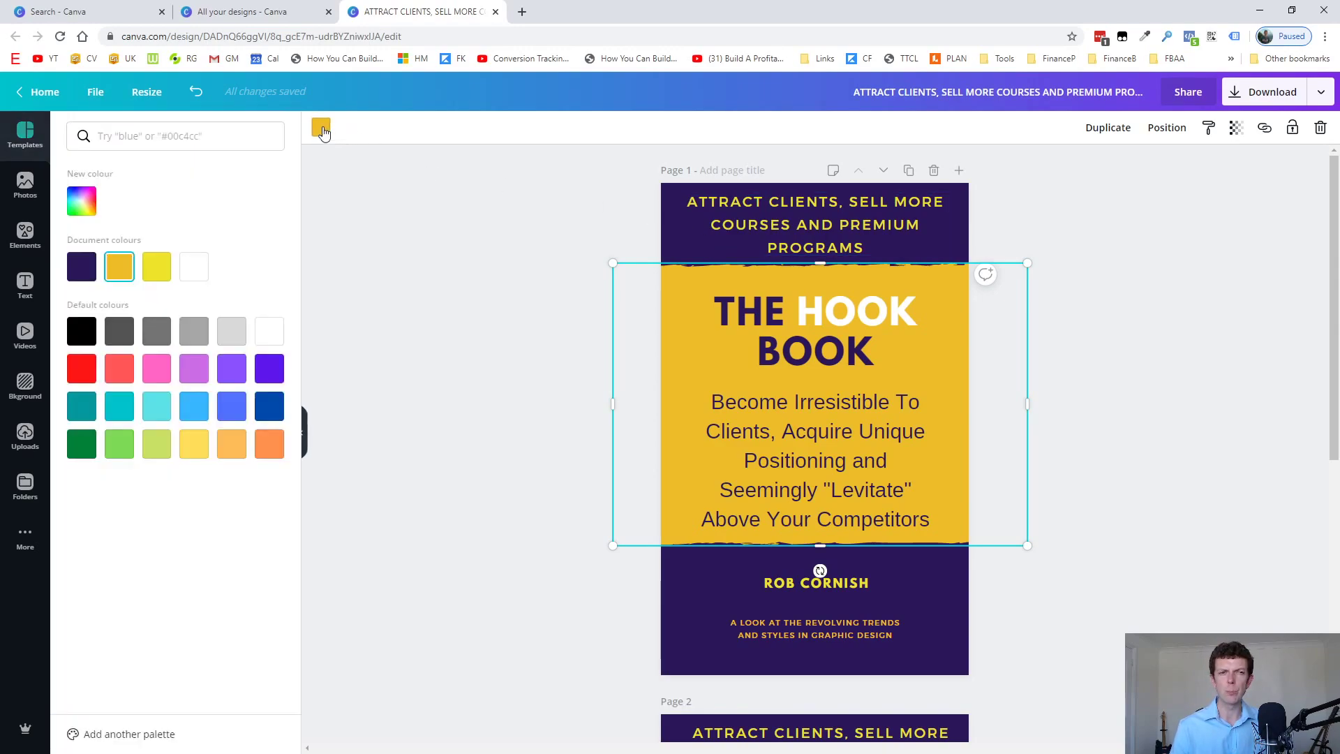
click(272, 381)
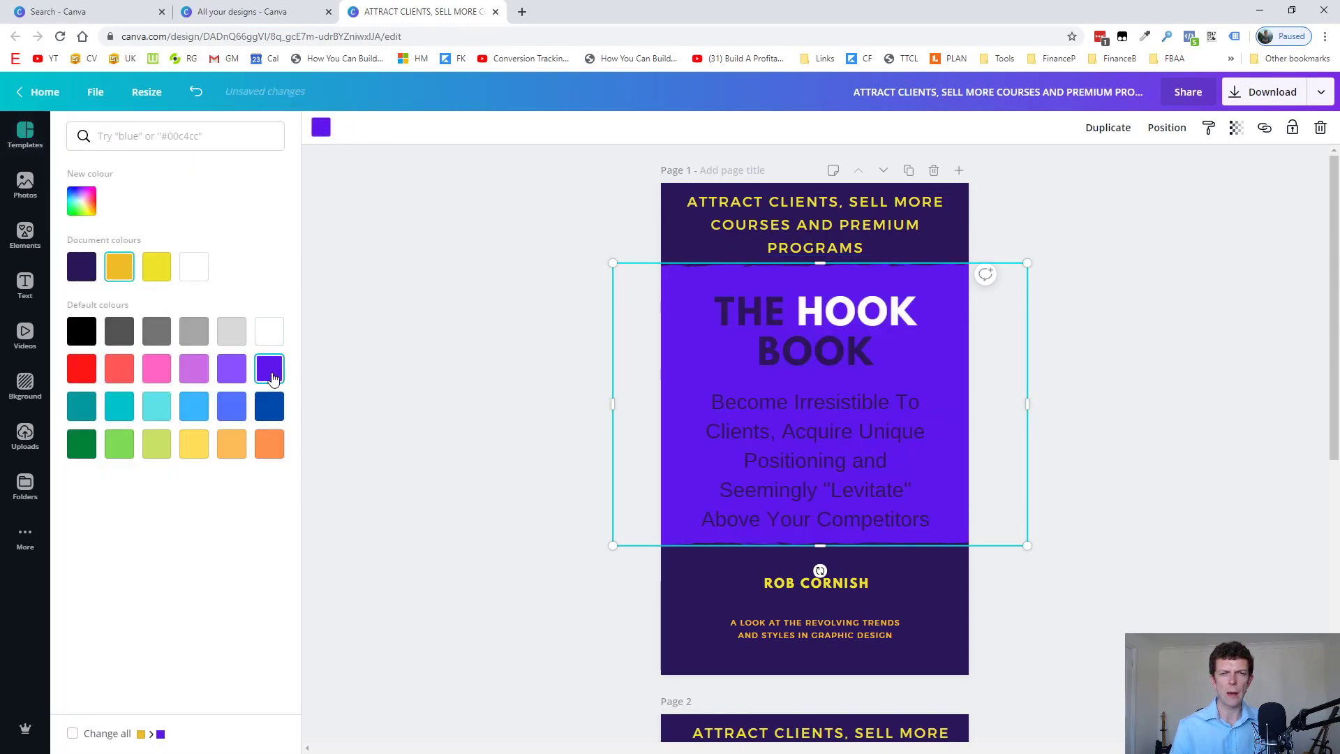
click(156, 407)
key(Escape)
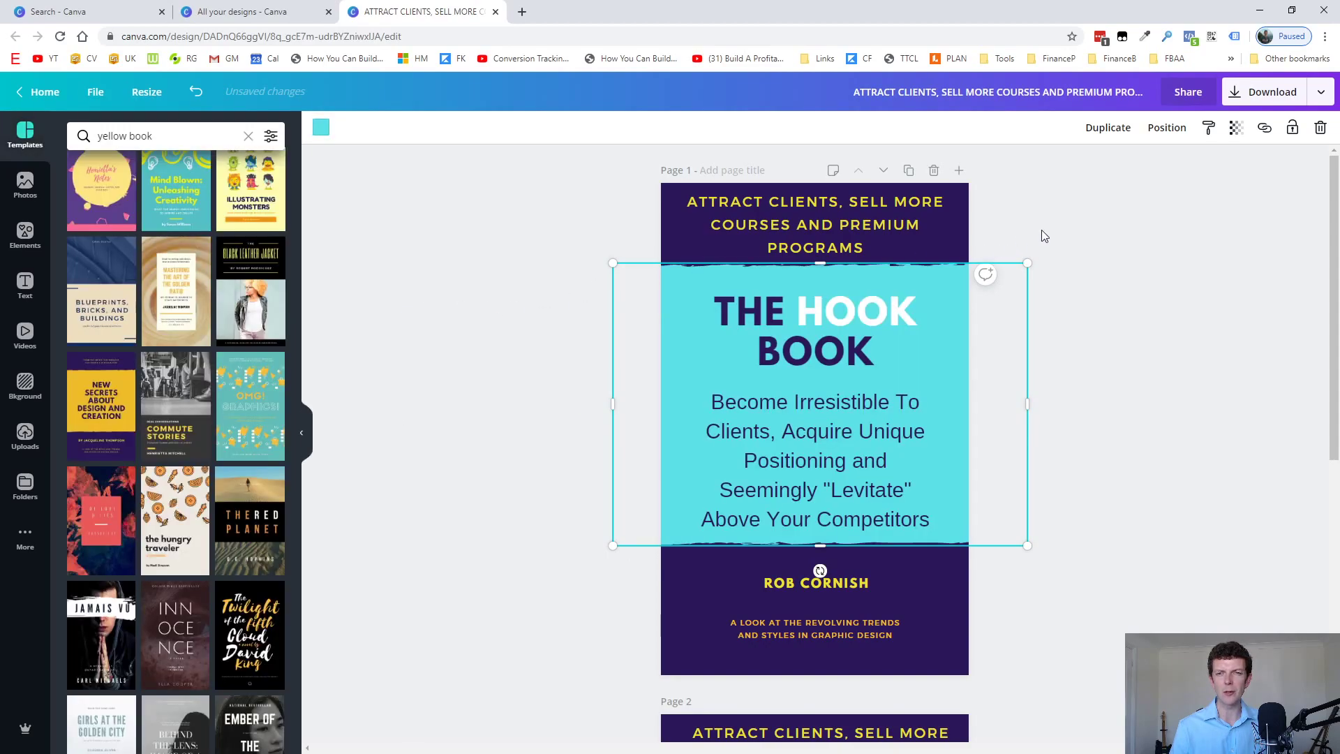
Change the dark purple background of the page 1 cover to red
click(943, 250)
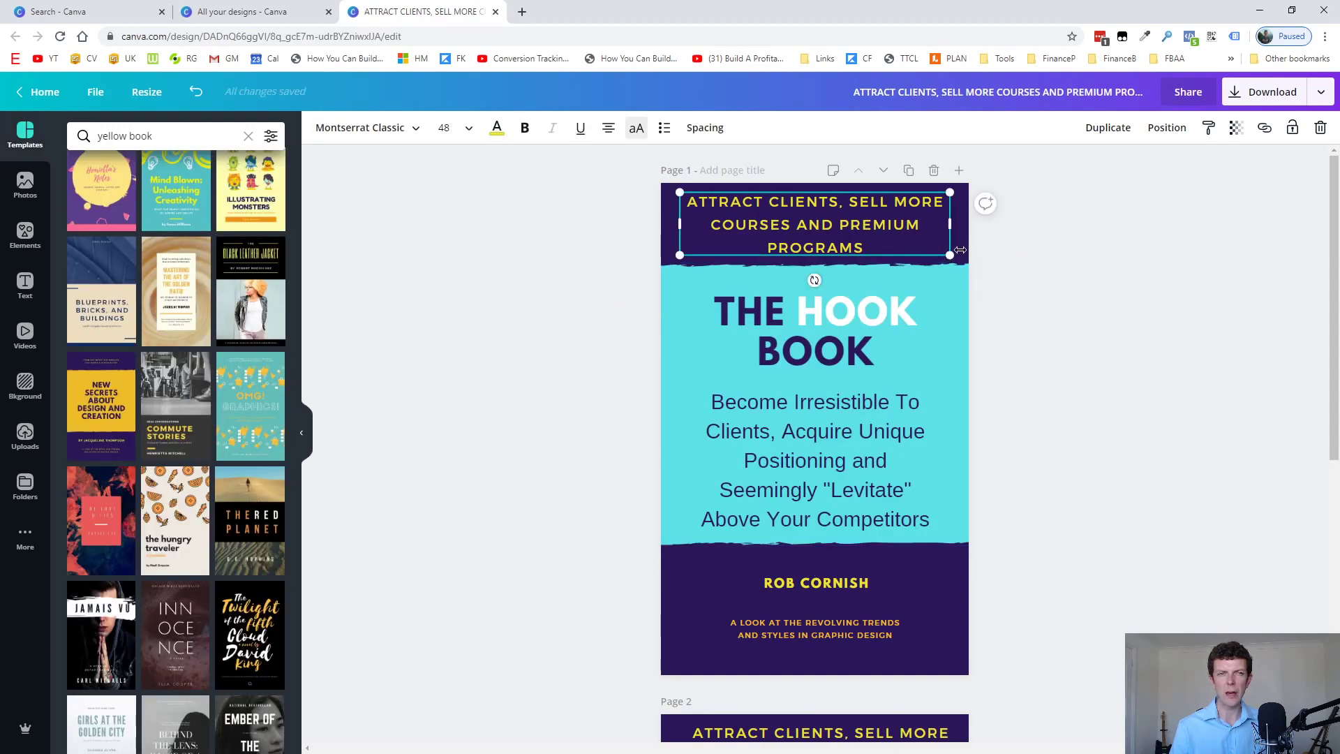
click(1018, 258)
click(957, 249)
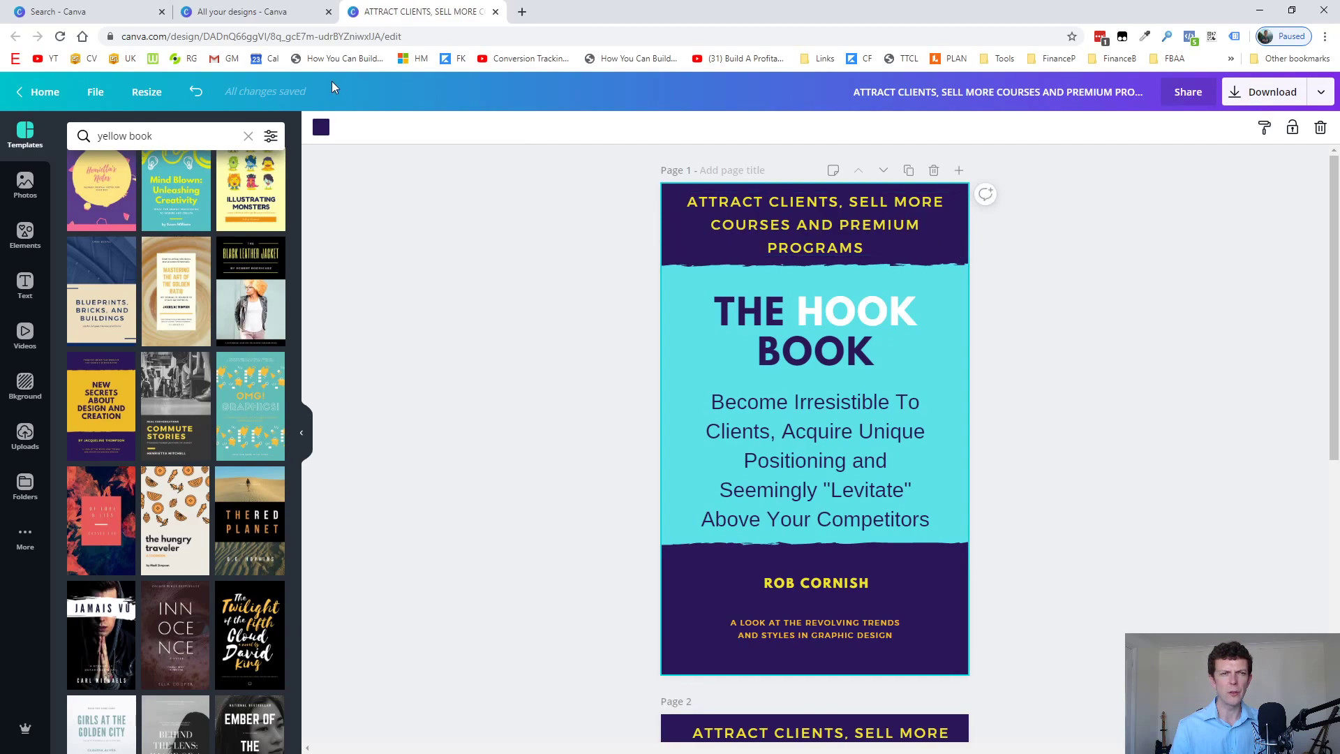
click(321, 127)
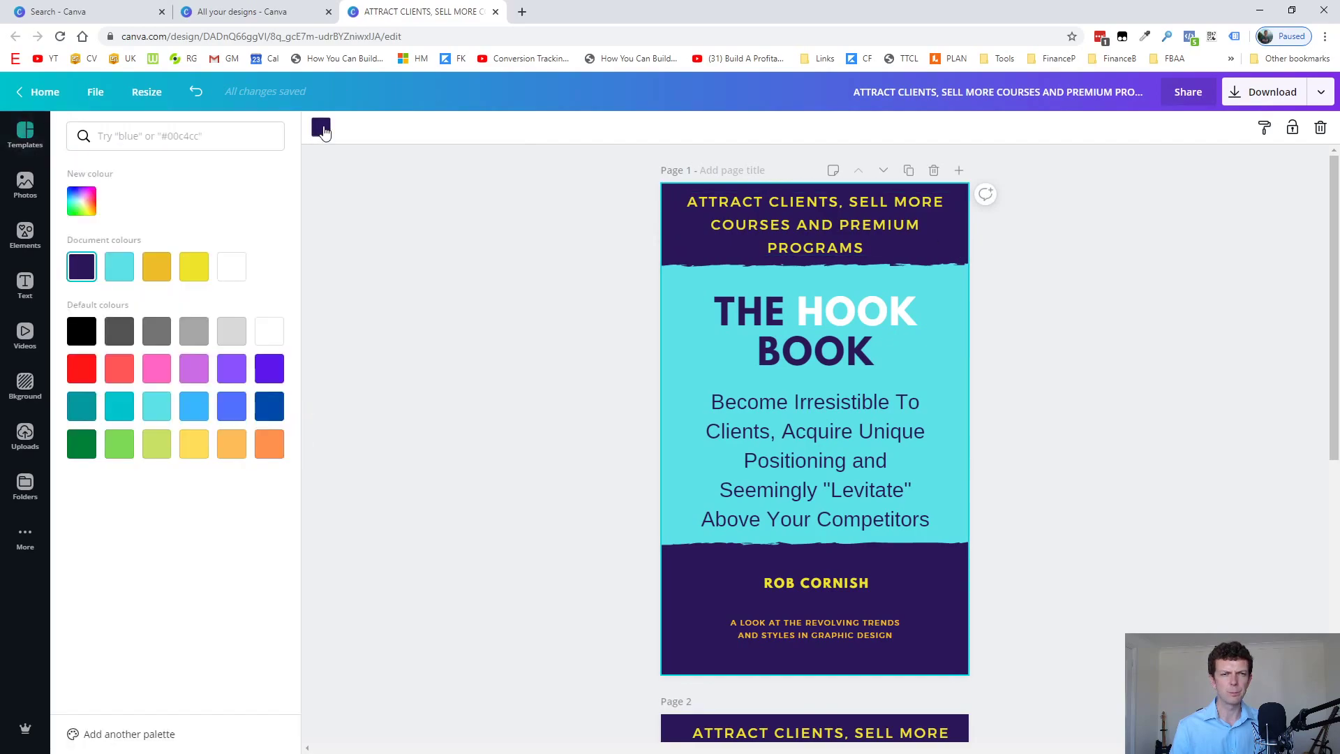
click(75, 366)
click(517, 340)
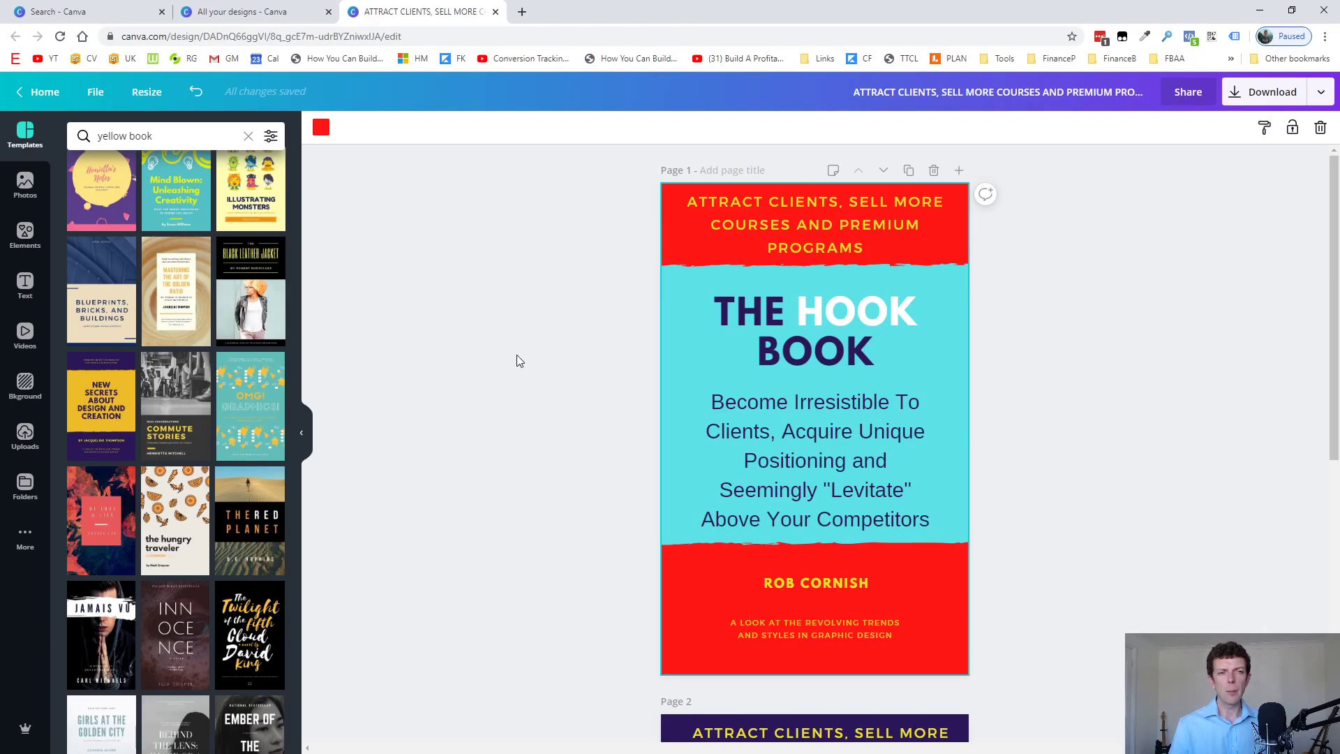
Browse through the other book cover templates in the "yellow book" search results
scroll(180, 310, down, 5)
scroll(180, 310, down, 4)
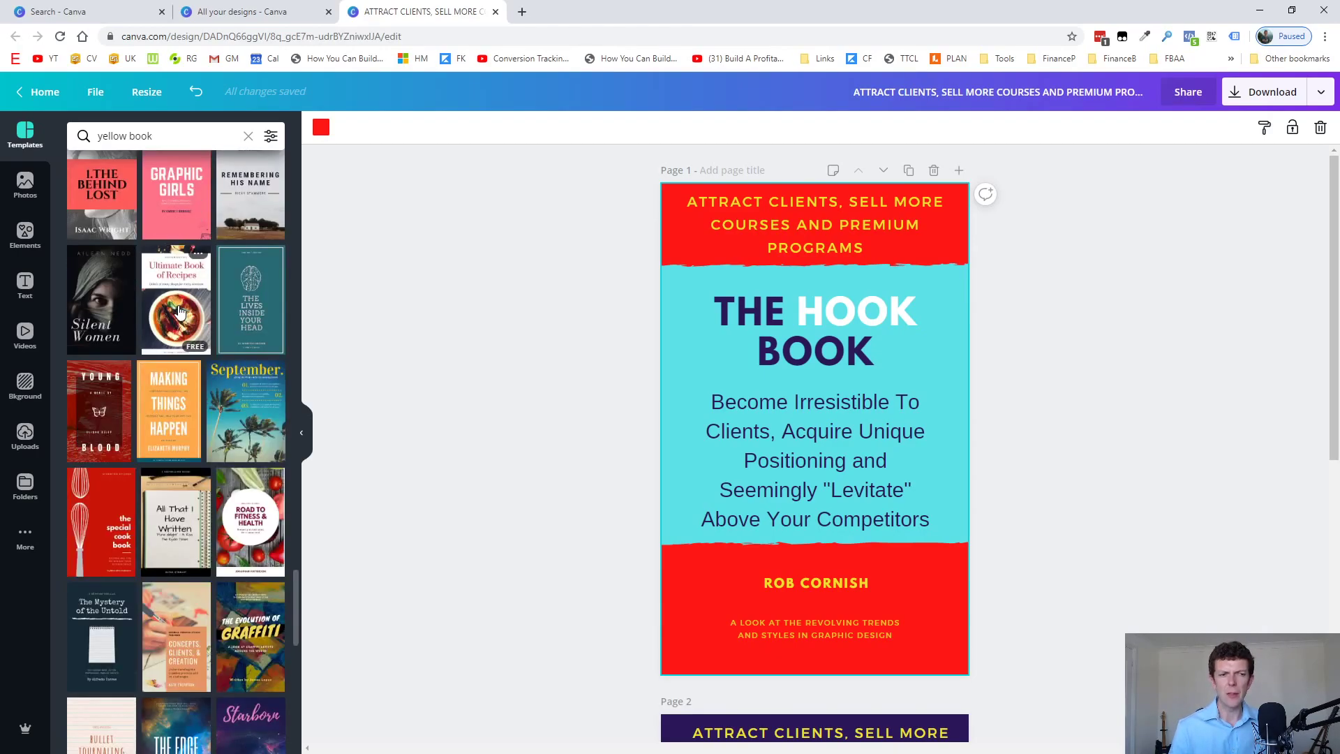
scroll(179, 311, down, 10)
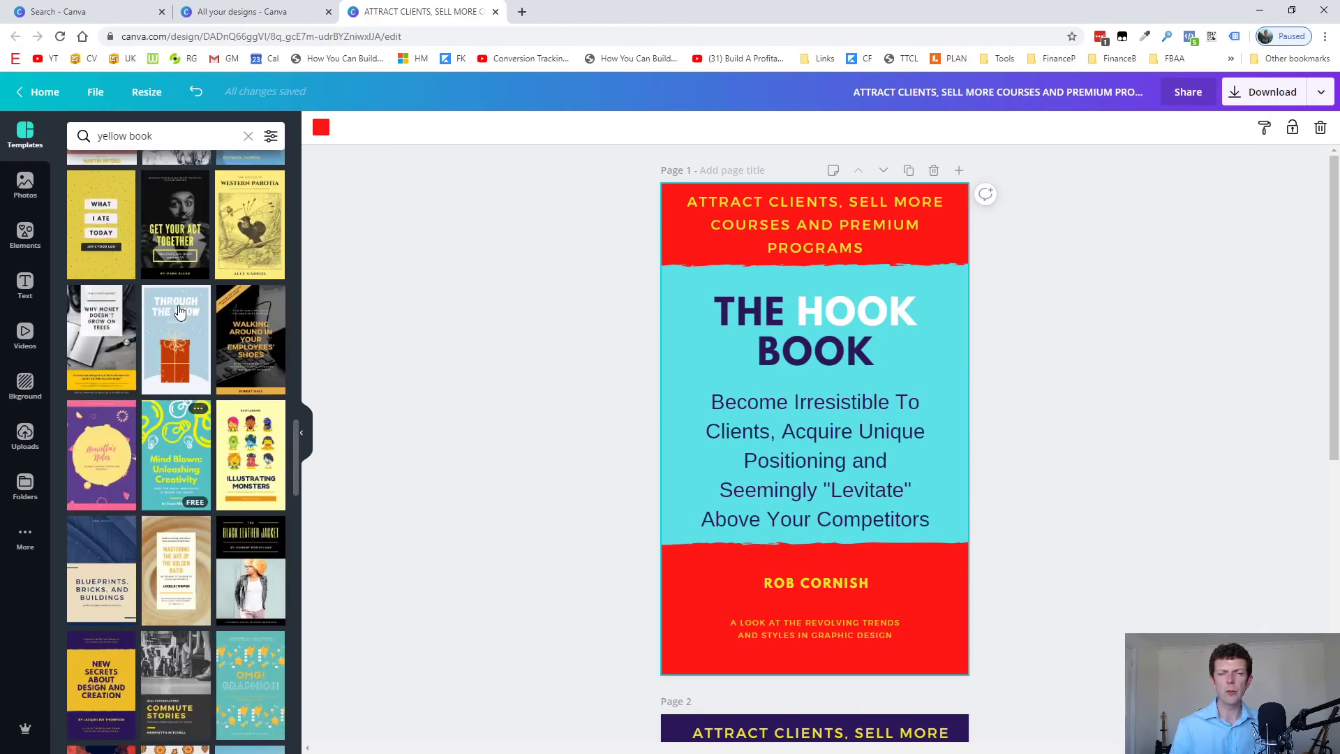
scroll(179, 312, up, 4)
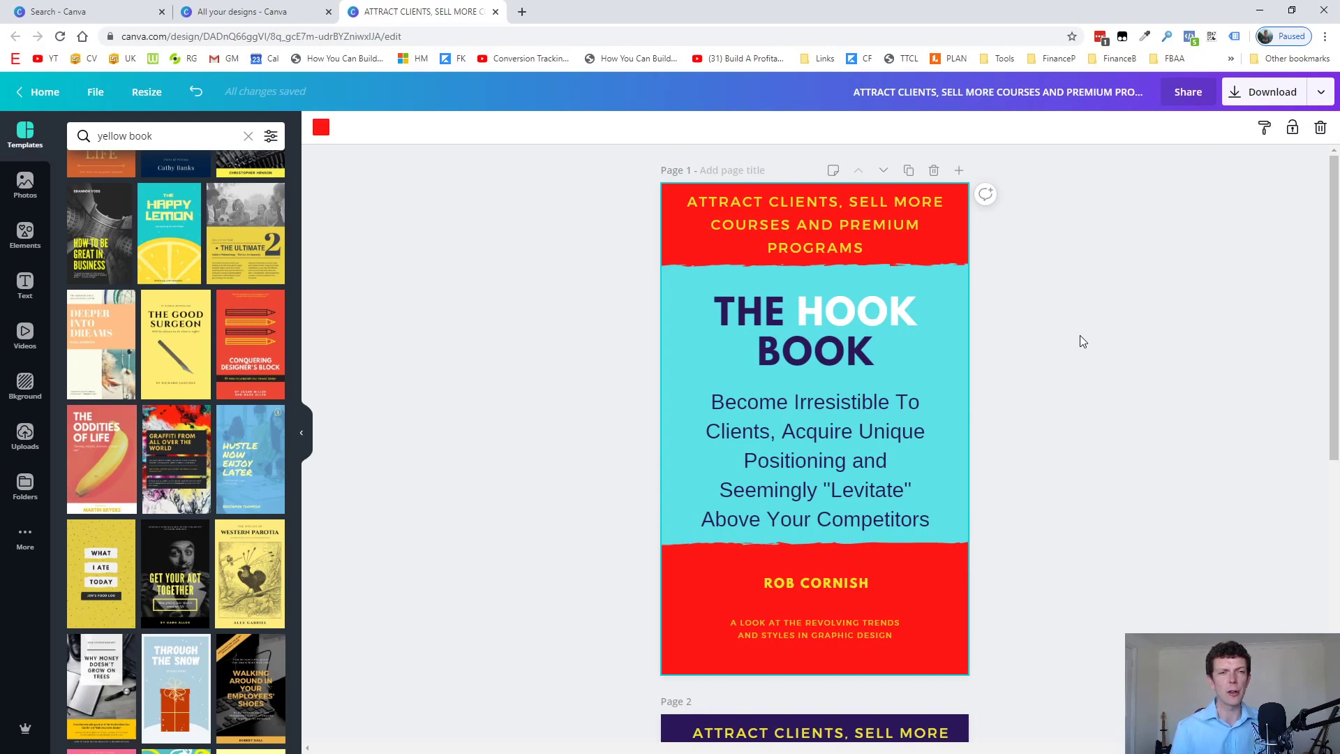
Open the "How to Use SiteGround's Website Migrator Tool" design from the list of all own designs and duplicate its first page
click(251, 12)
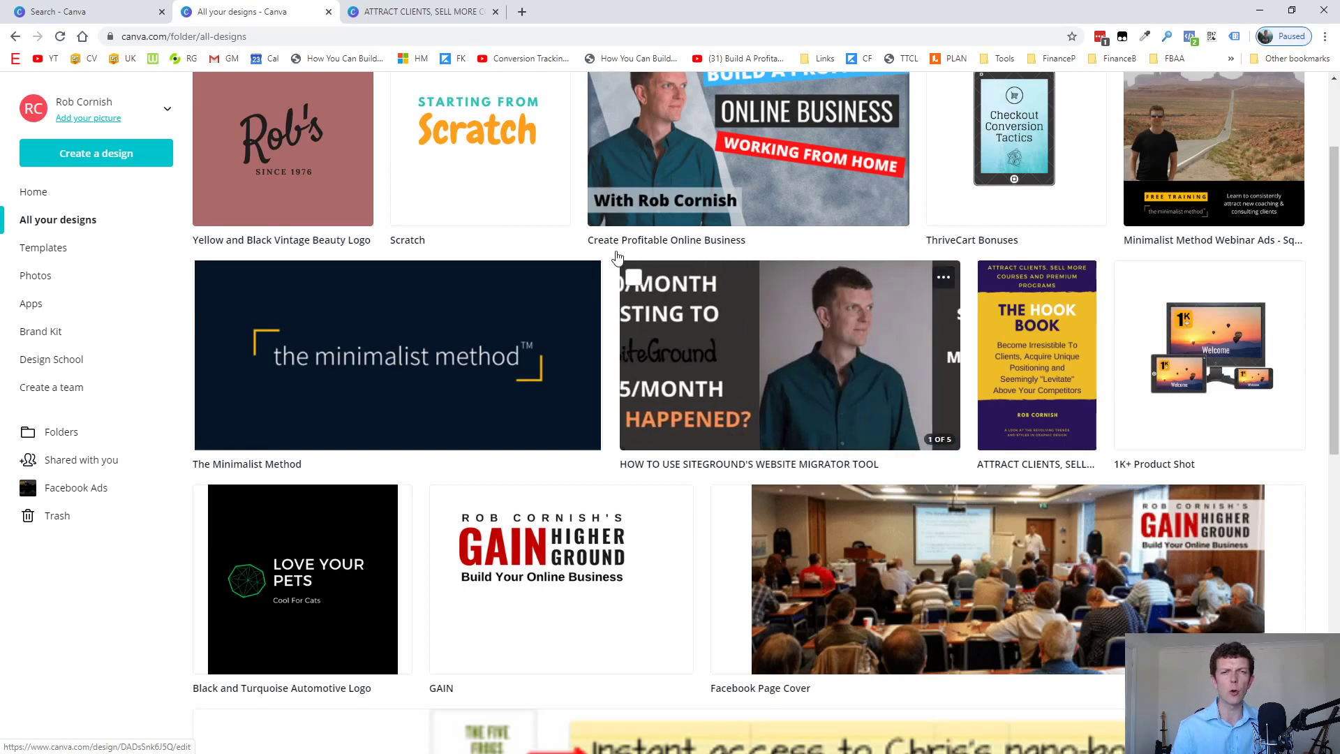
click(861, 272)
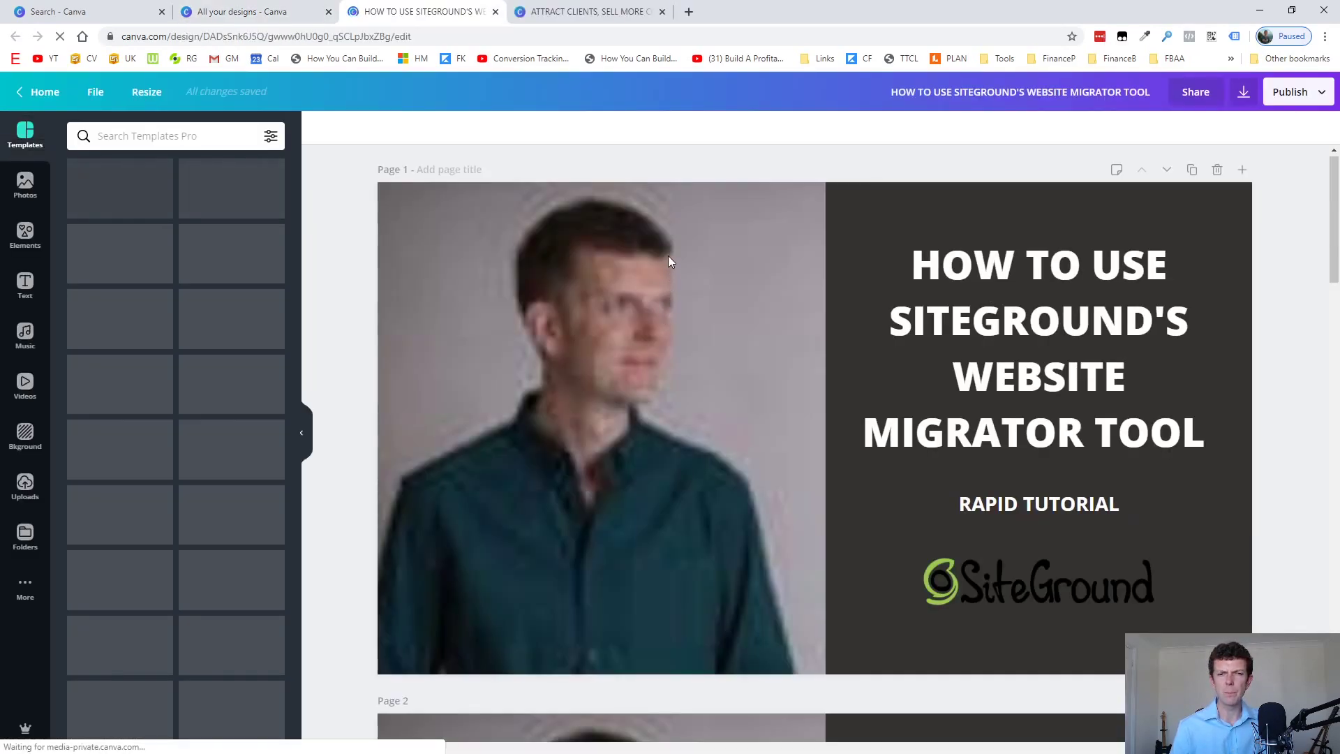
scroll(337, 299, down, 2)
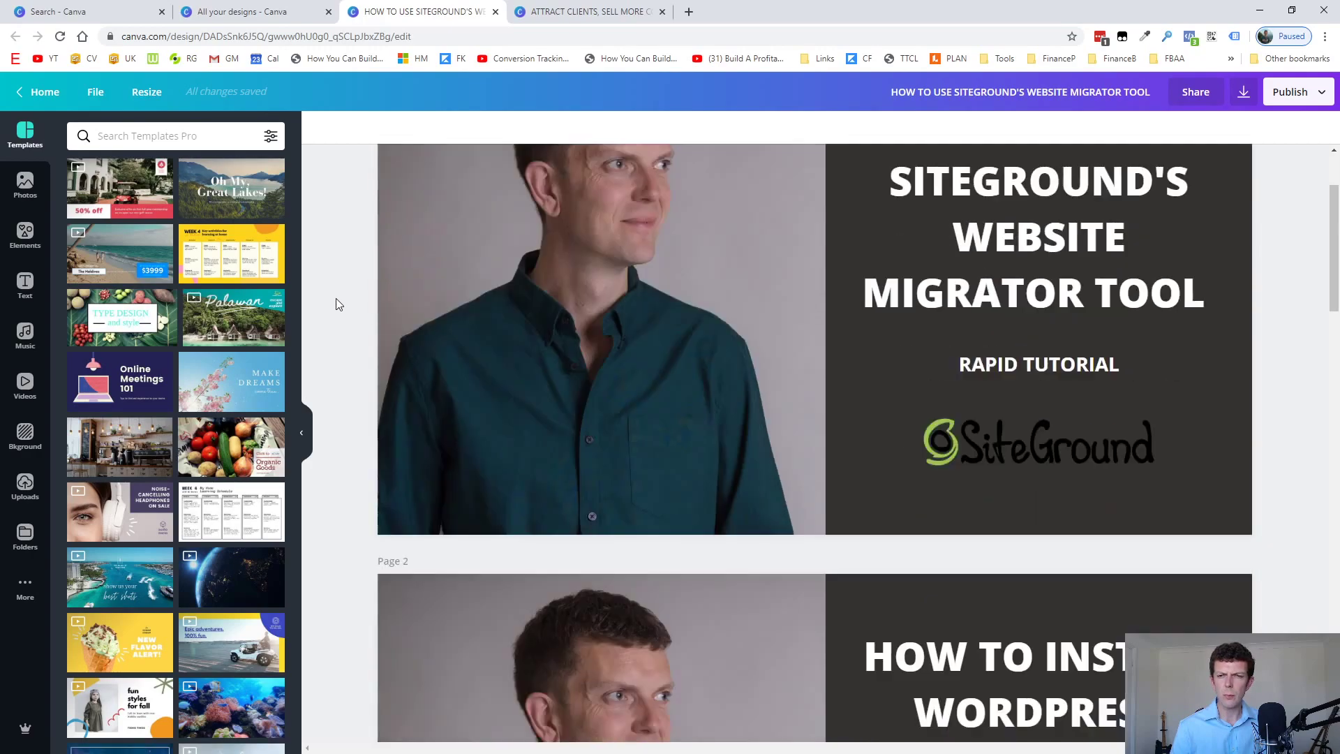
scroll(348, 294, up, 2)
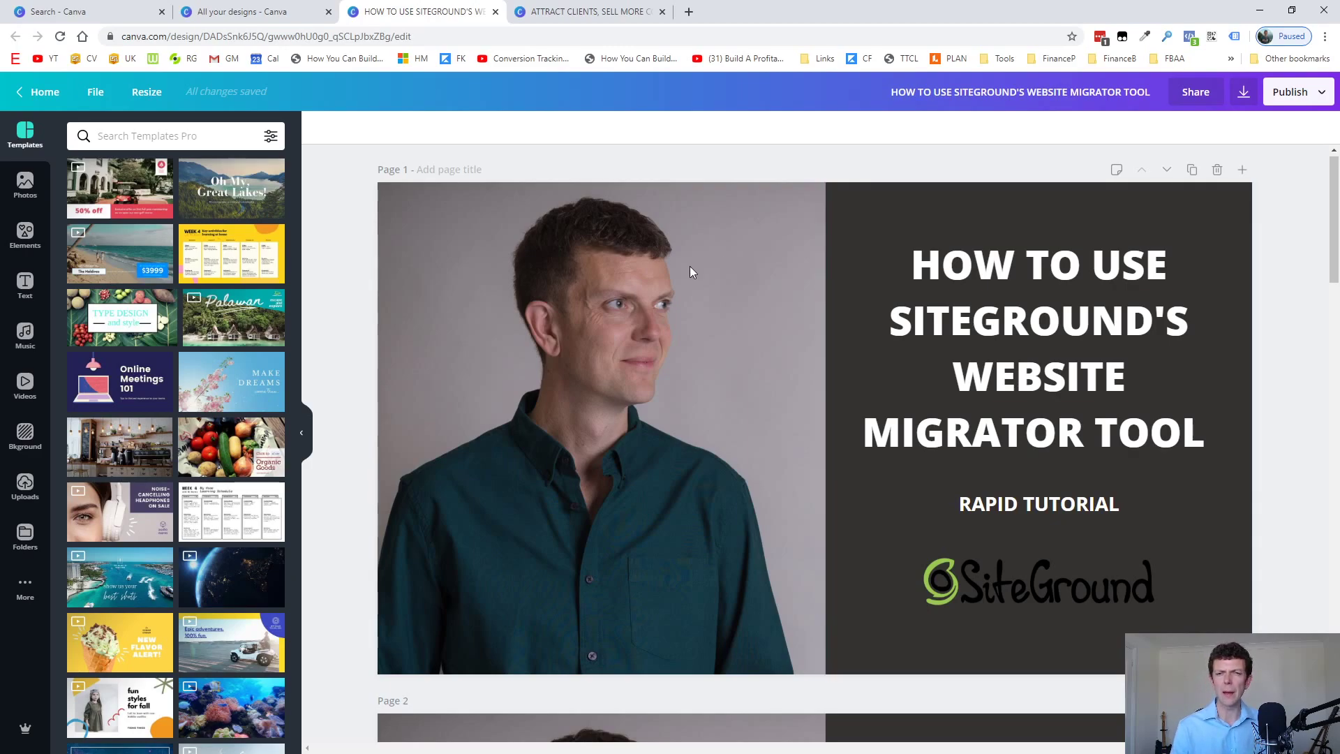
click(1192, 171)
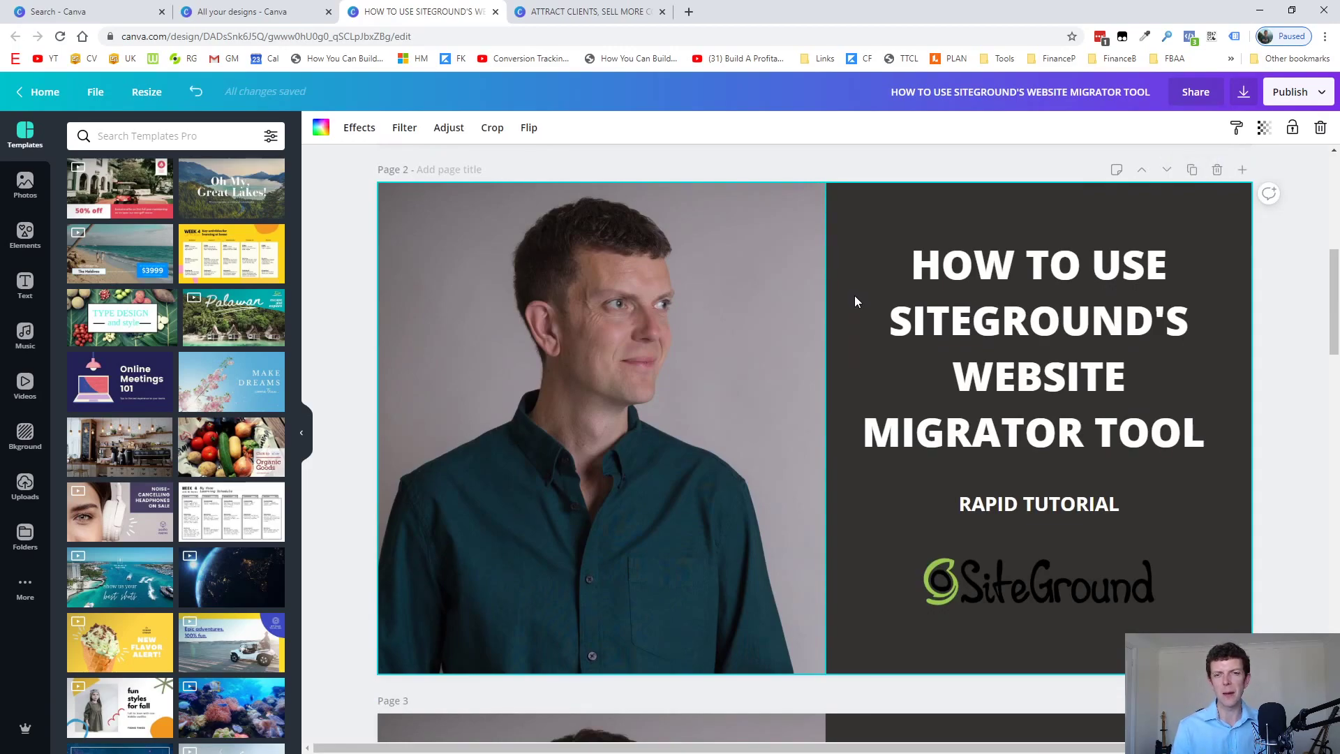
Move the dark rectangle on page 2 over the portrait photo, shrink it, and open the elements library
click(843, 219)
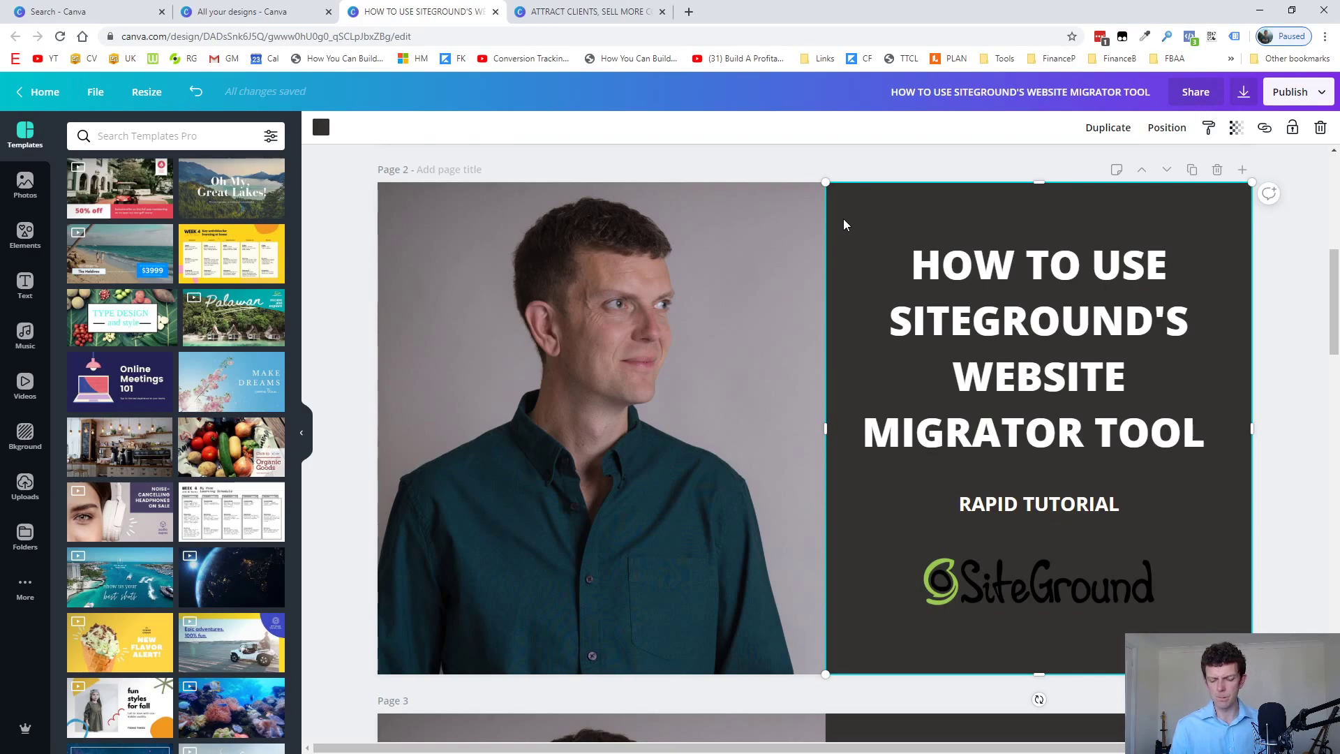
drag(843, 219, 452, 231)
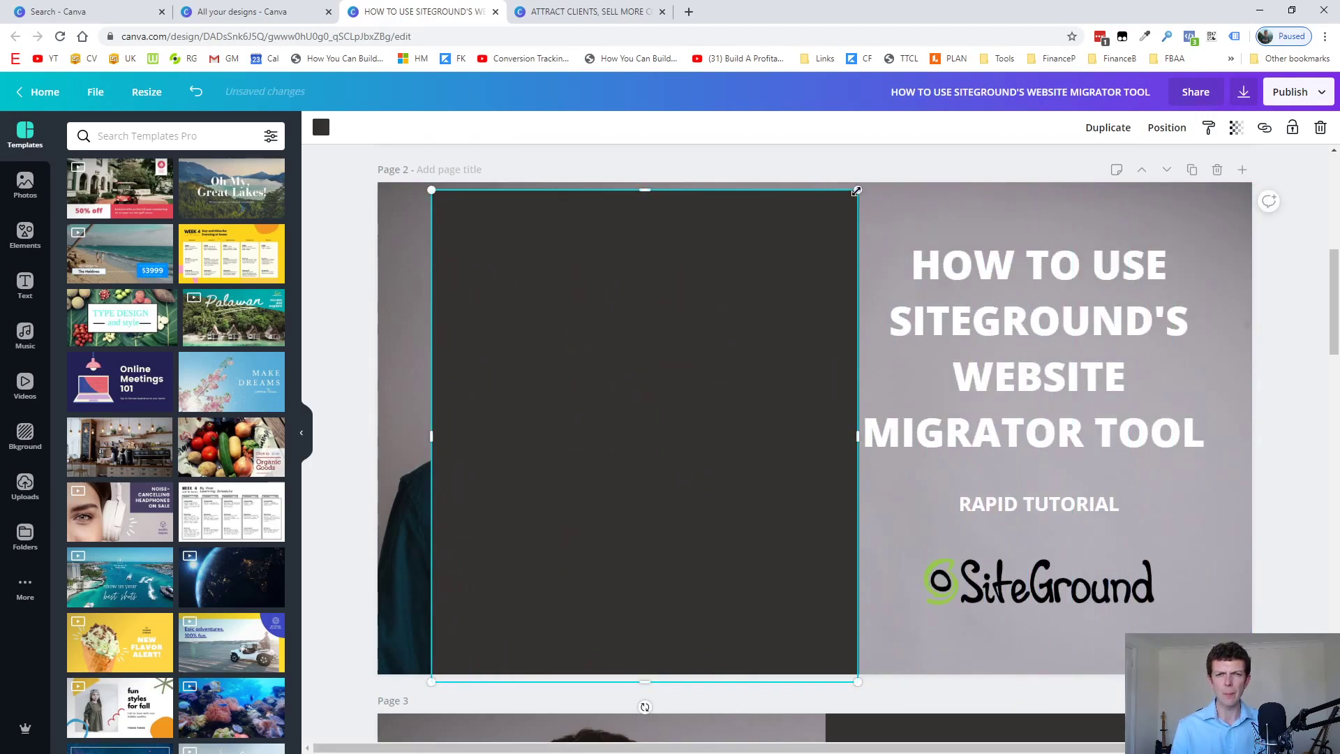
drag(857, 191, 747, 314)
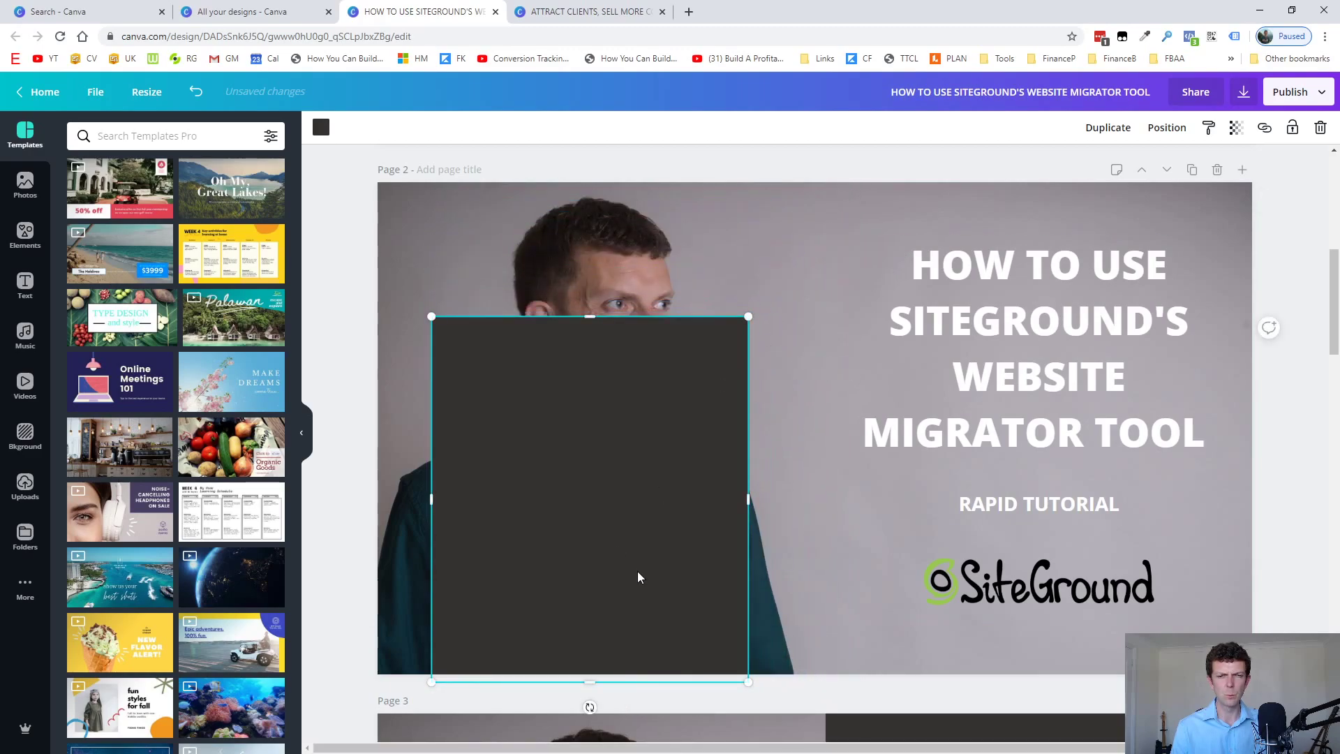
drag(637, 577, 675, 496)
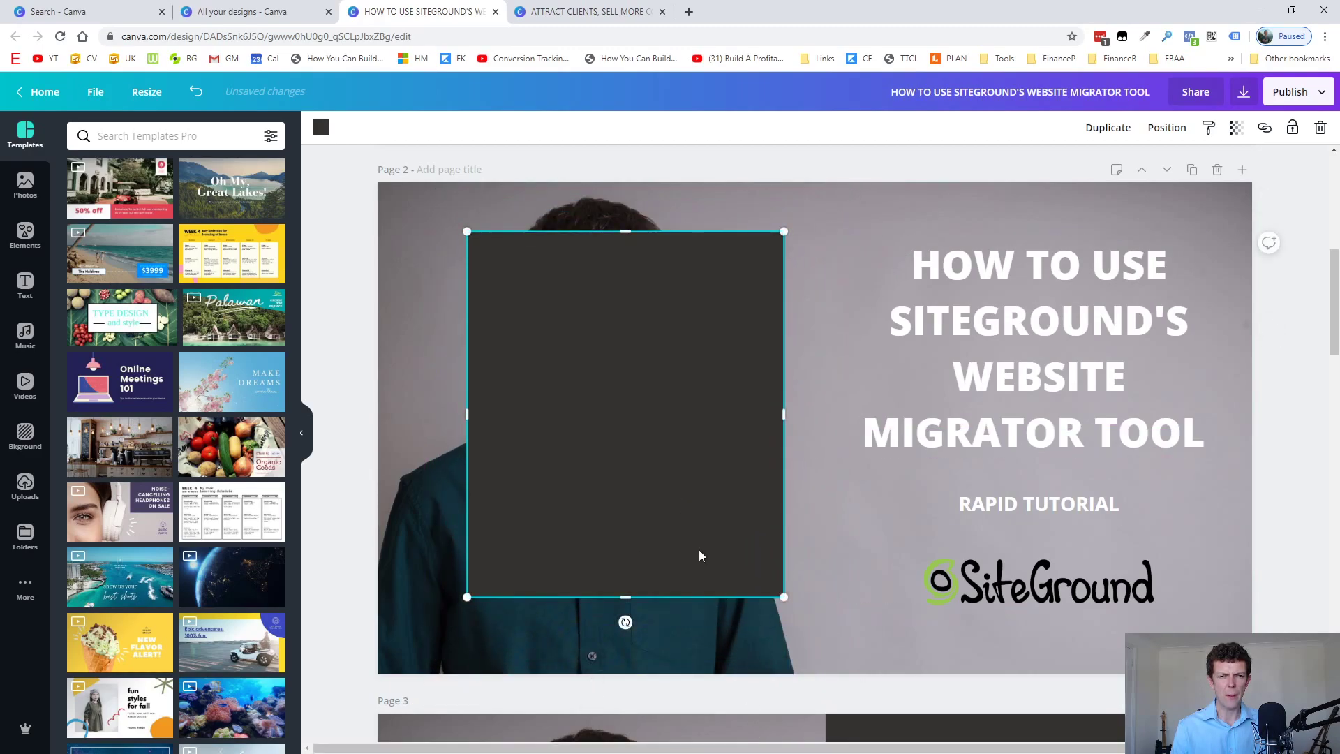
click(23, 235)
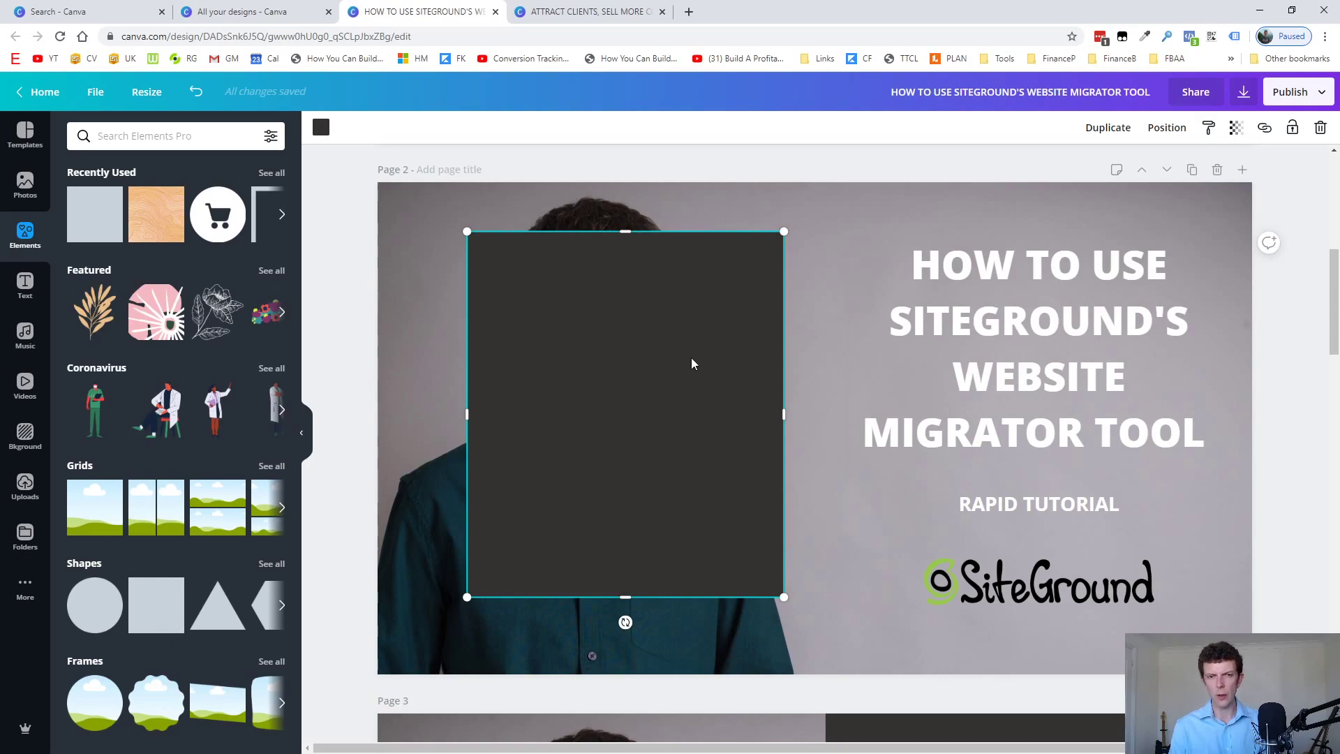
Replace the dark rectangle on page 2 with a new square shape filled in the dark grey document colour
key(Delete)
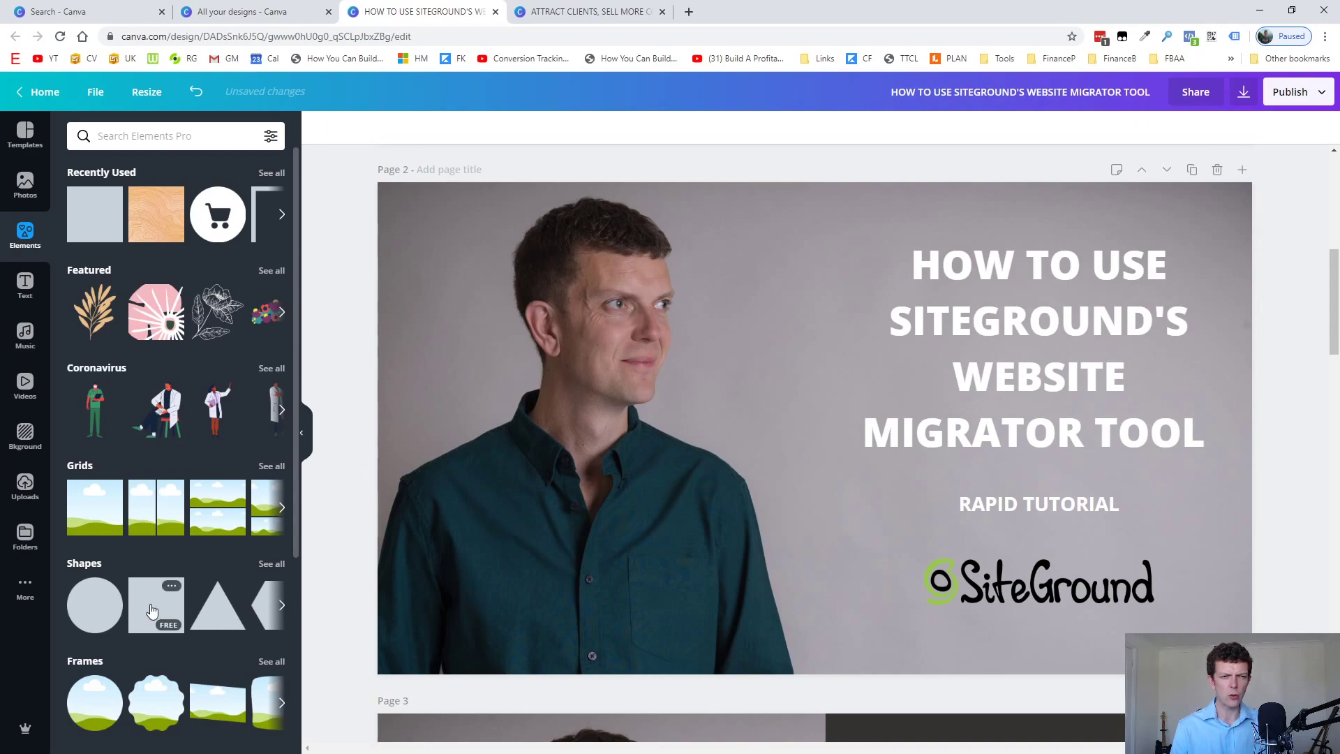
drag(159, 606, 532, 229)
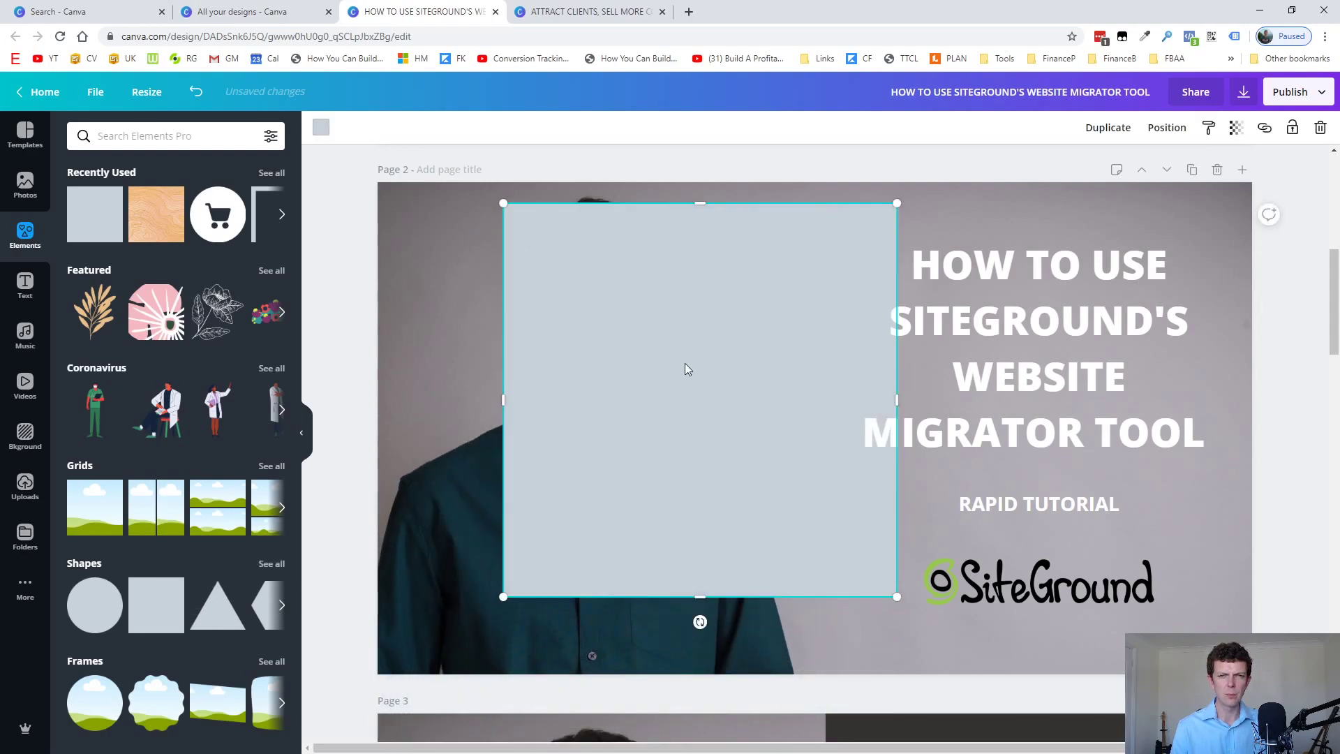
click(321, 127)
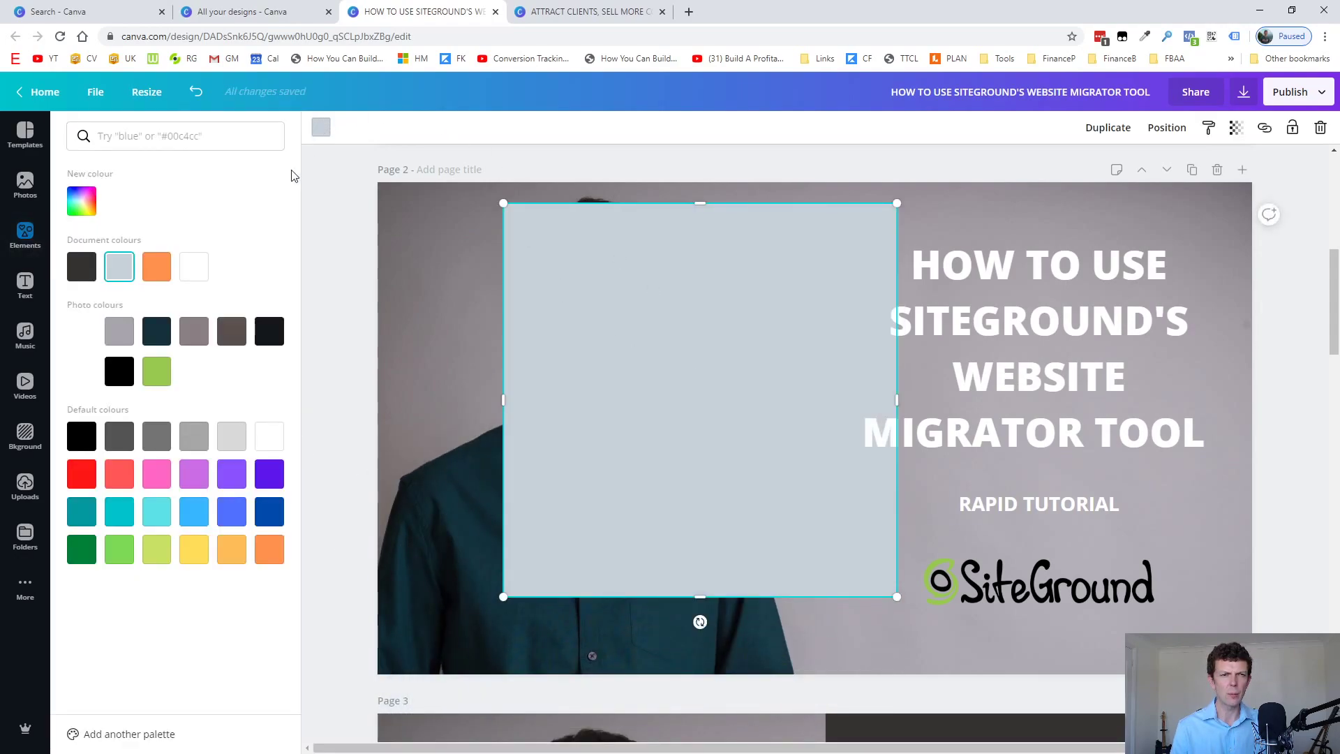
click(82, 267)
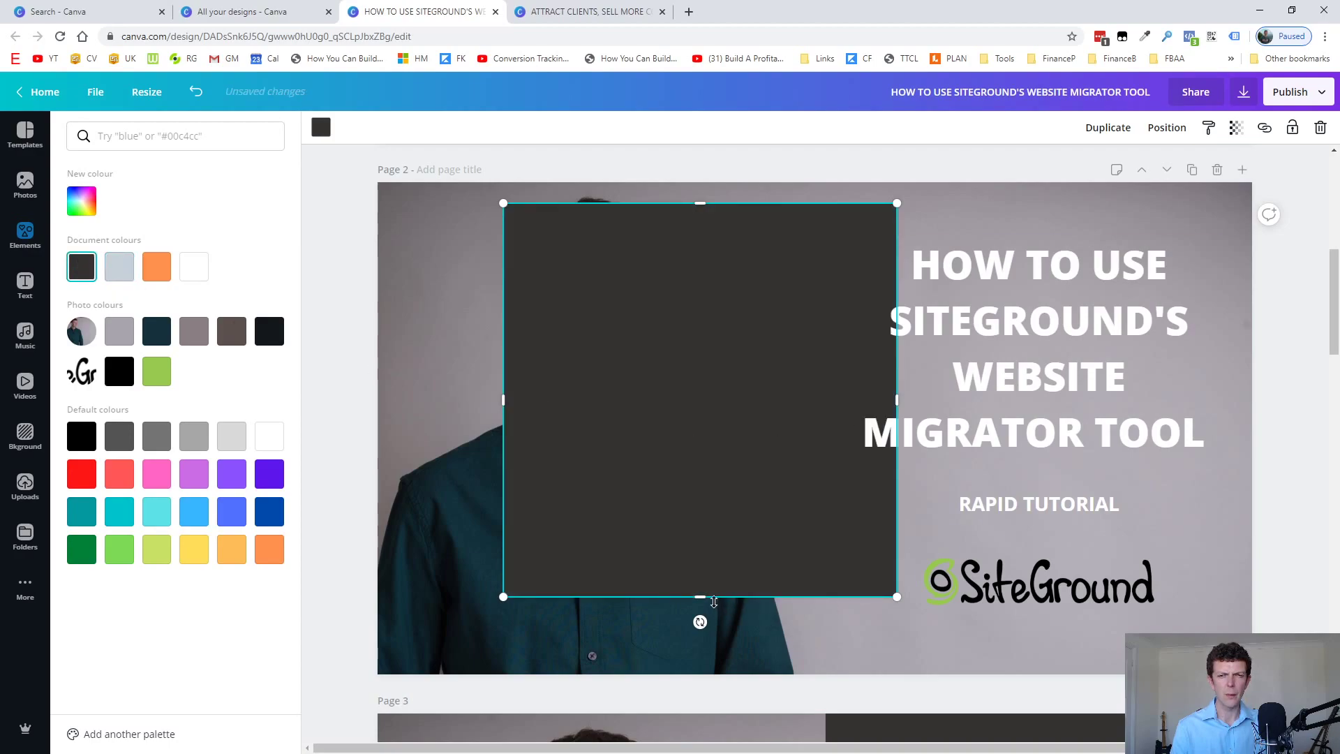
Move the dark grey square against page 2's right edge behind the heading and stretch it to the full page height
drag(702, 598, 699, 674)
drag(801, 388, 1154, 363)
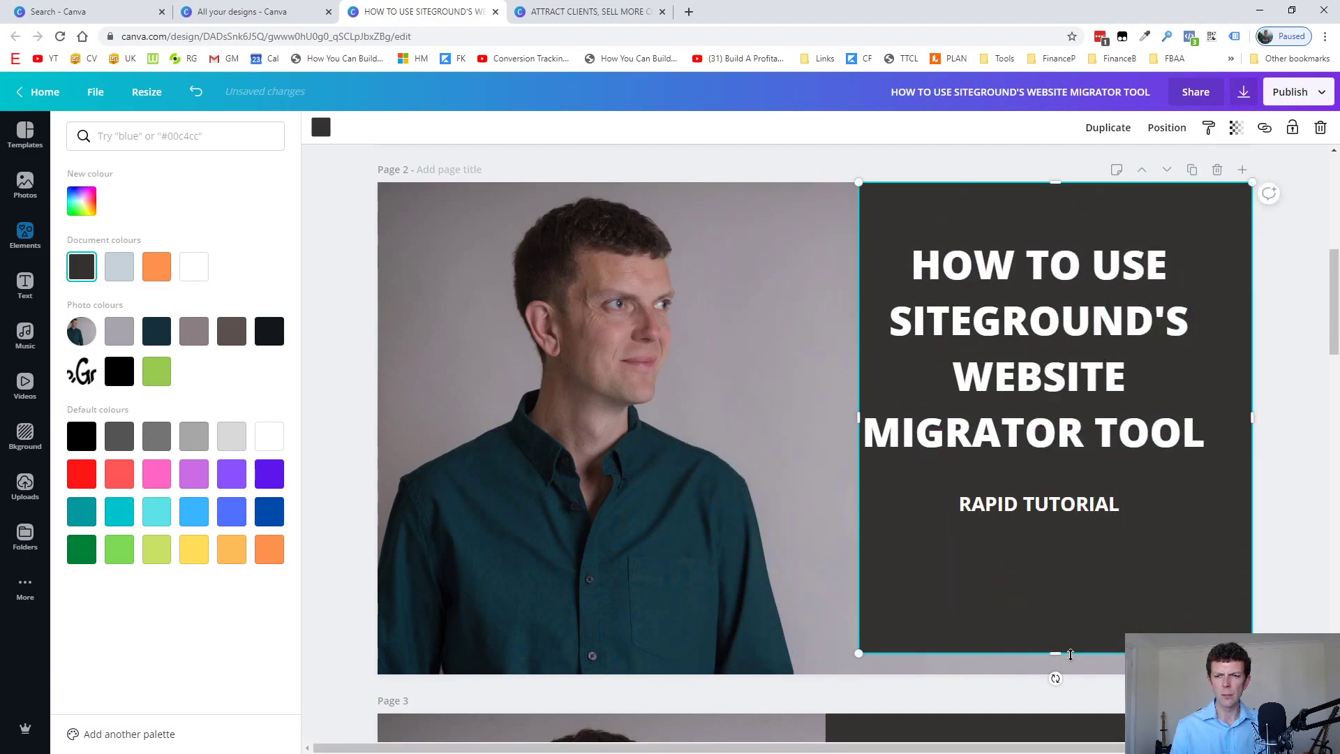
drag(1055, 652, 1060, 672)
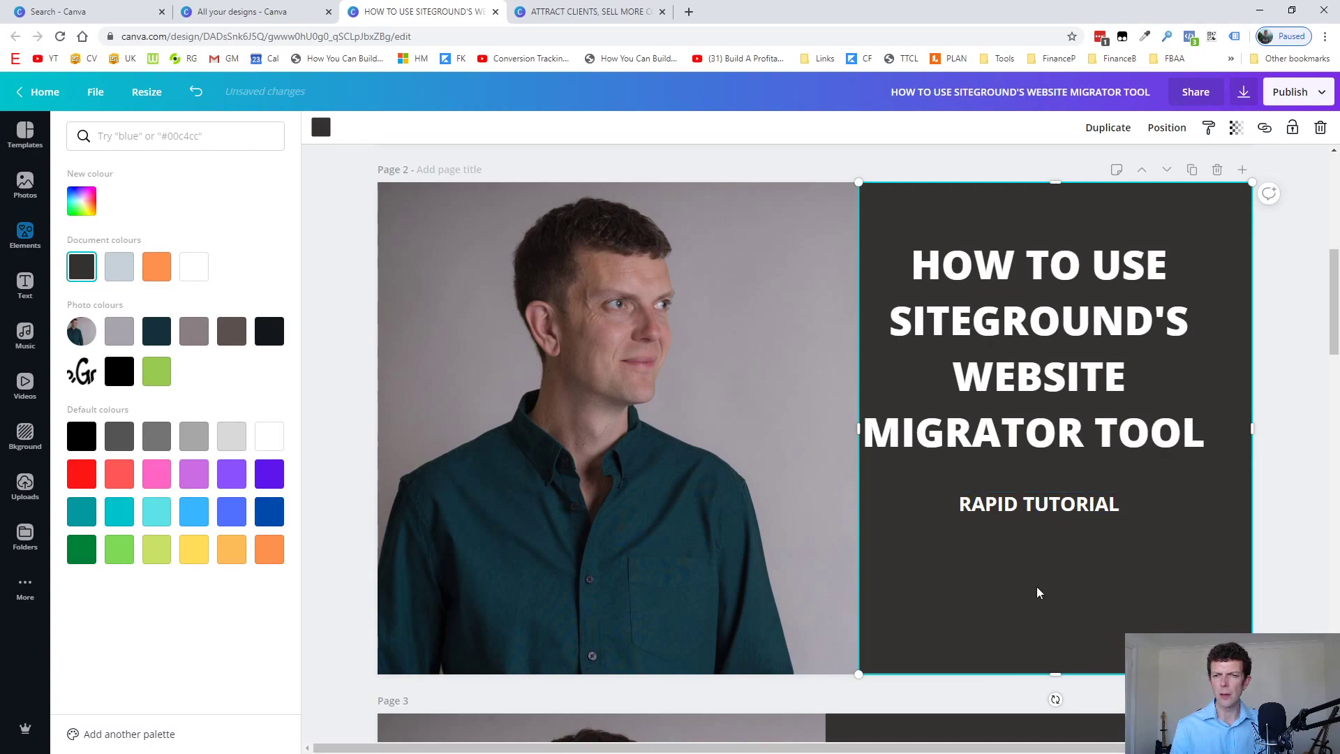
Send the dark grey panel one layer backwards behind the SiteGround logo and shift it slightly left
click(1159, 128)
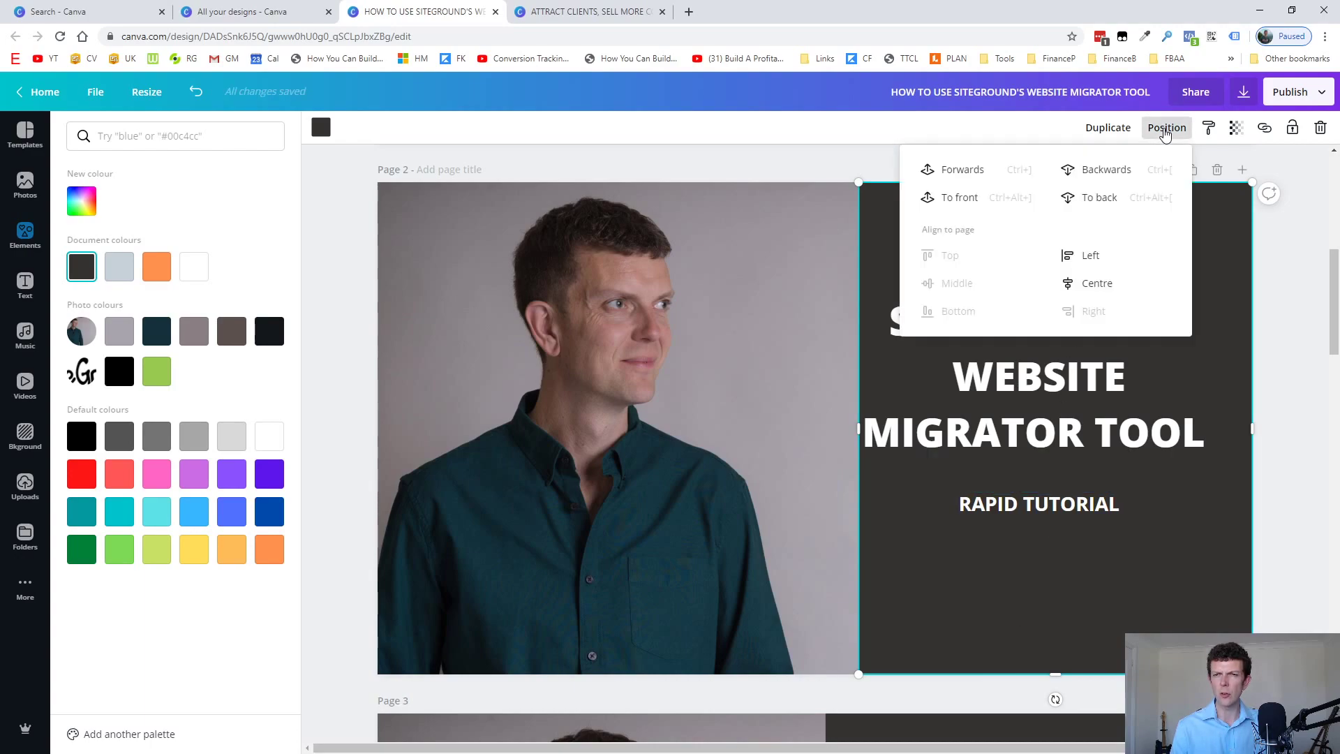
click(1102, 171)
click(1198, 577)
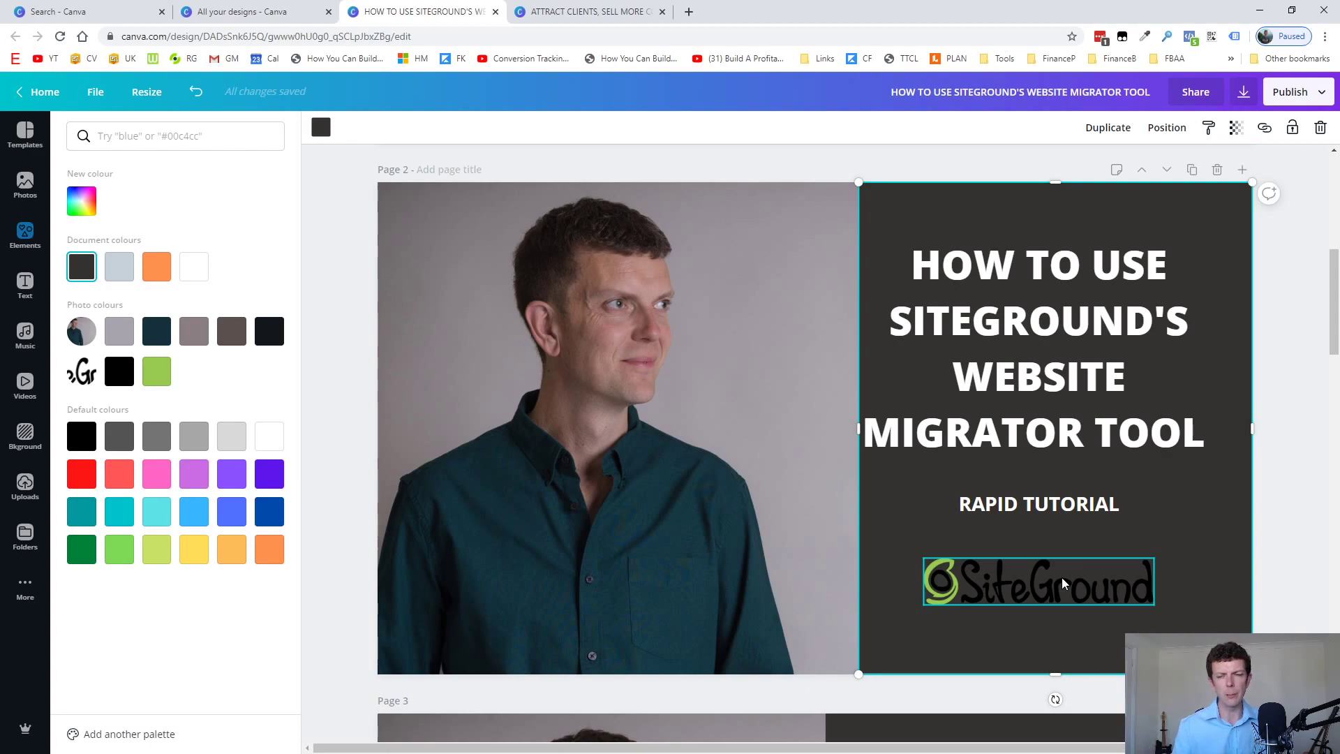
mouse_move(906, 481)
mouse_down()
mouse_move(866, 480)
mouse_move(893, 480)
mouse_up()
click(999, 293)
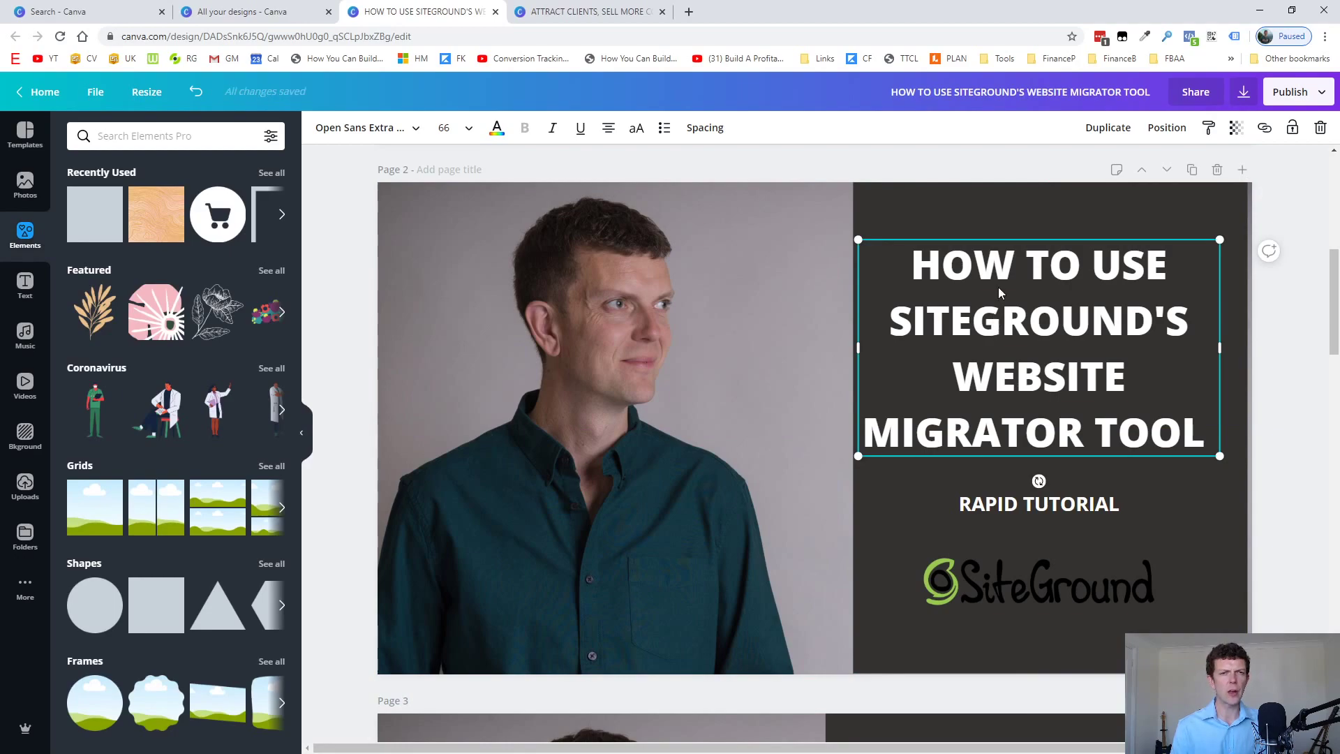
double_click(999, 293)
double_click(975, 271)
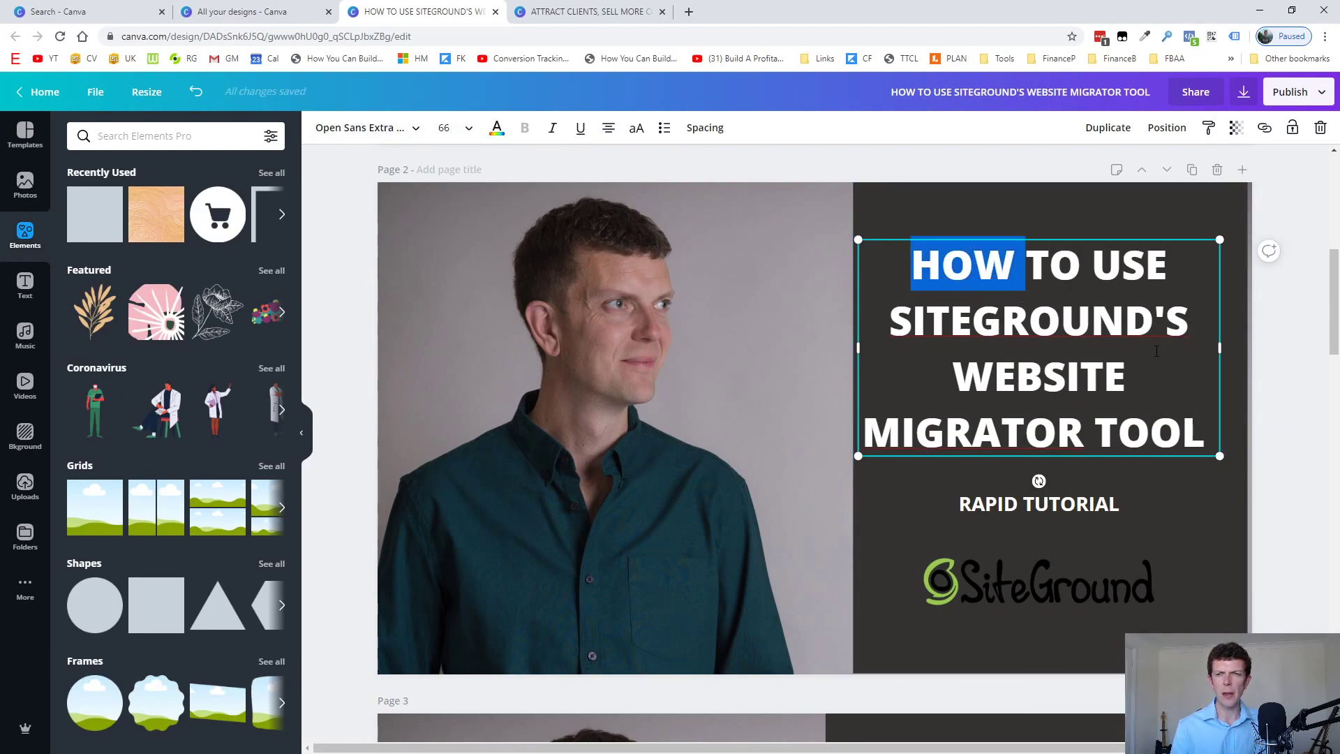
double_click(974, 431)
click(1059, 325)
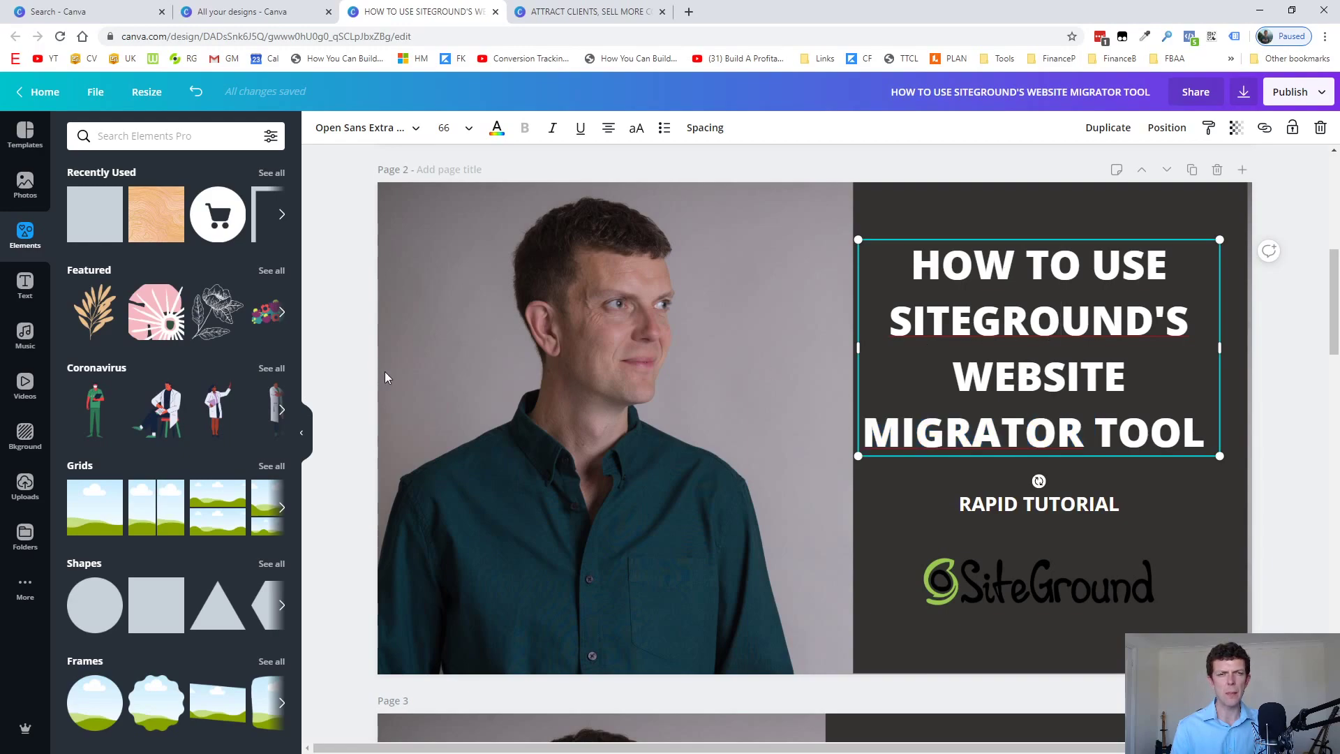
click(338, 374)
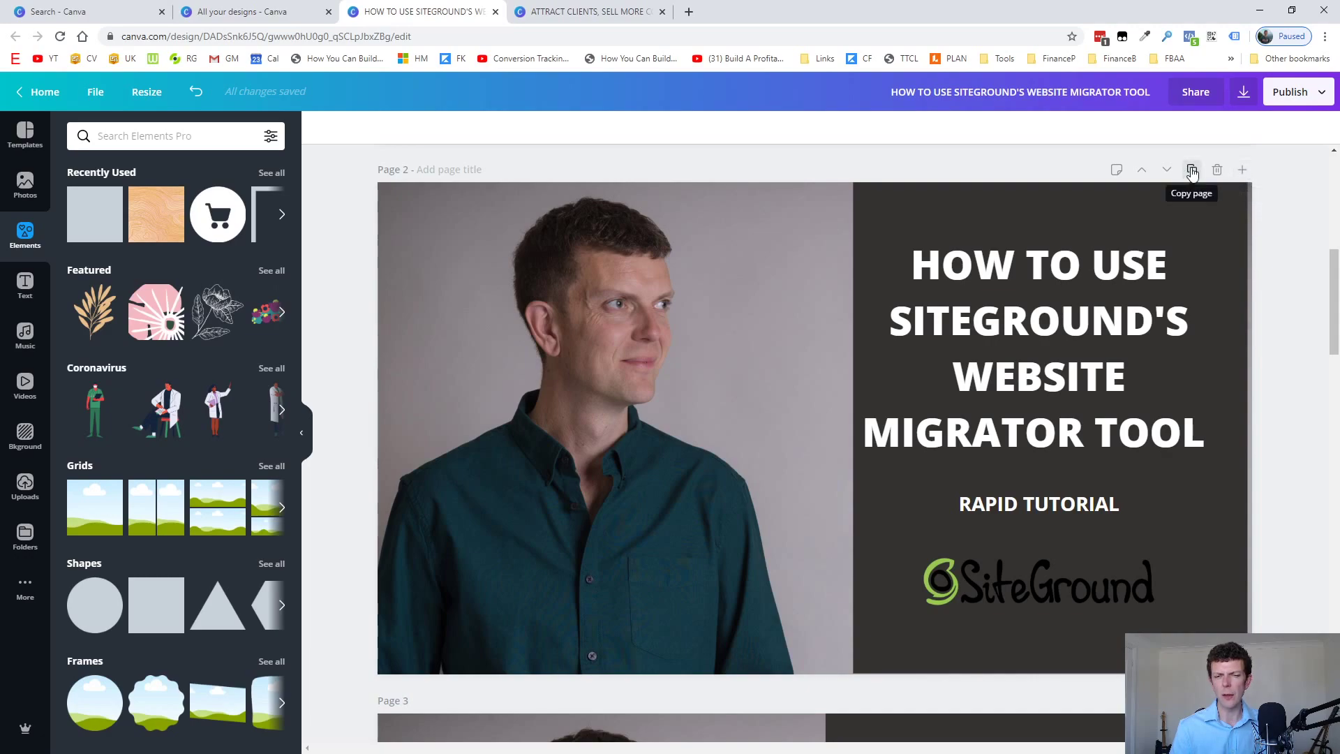
Delete the dark panel, the heading, the "RAPID TUTORIAL" subtitle and the SiteGround logo from page 2
click(938, 212)
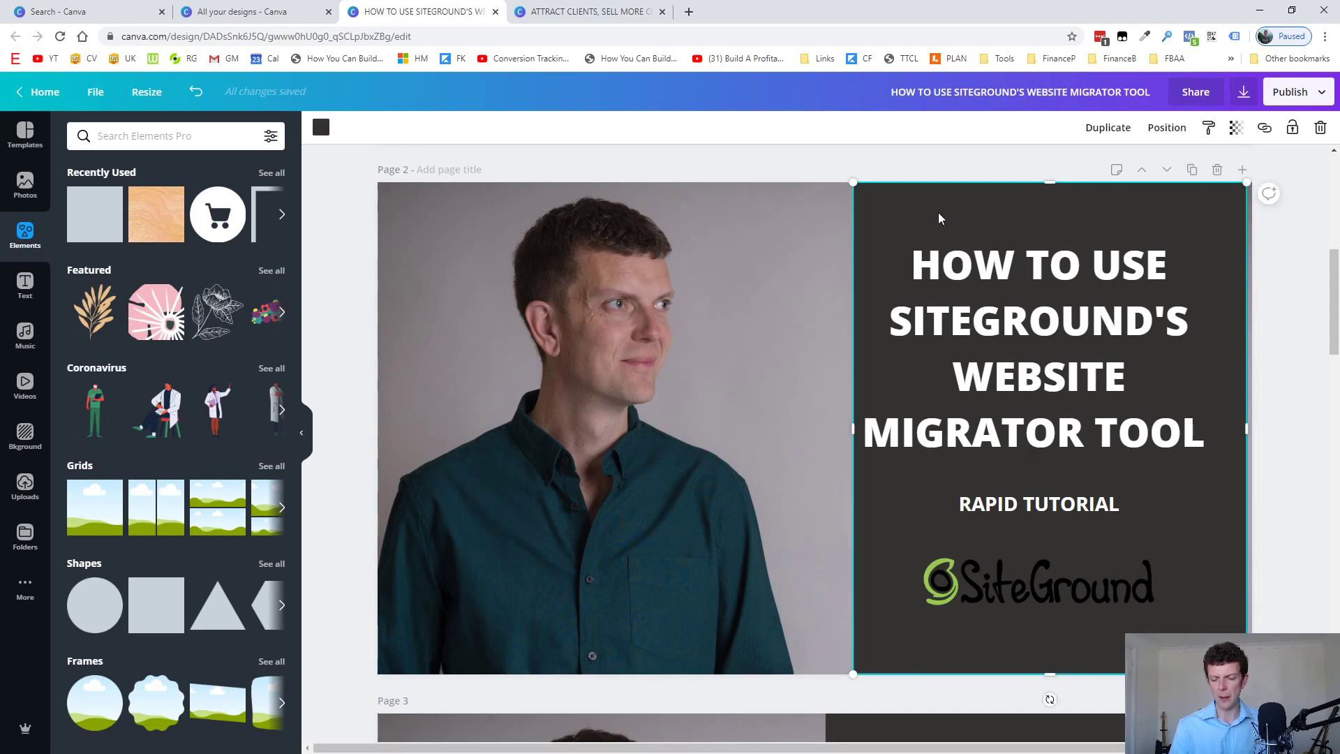
key(Delete)
click(976, 266)
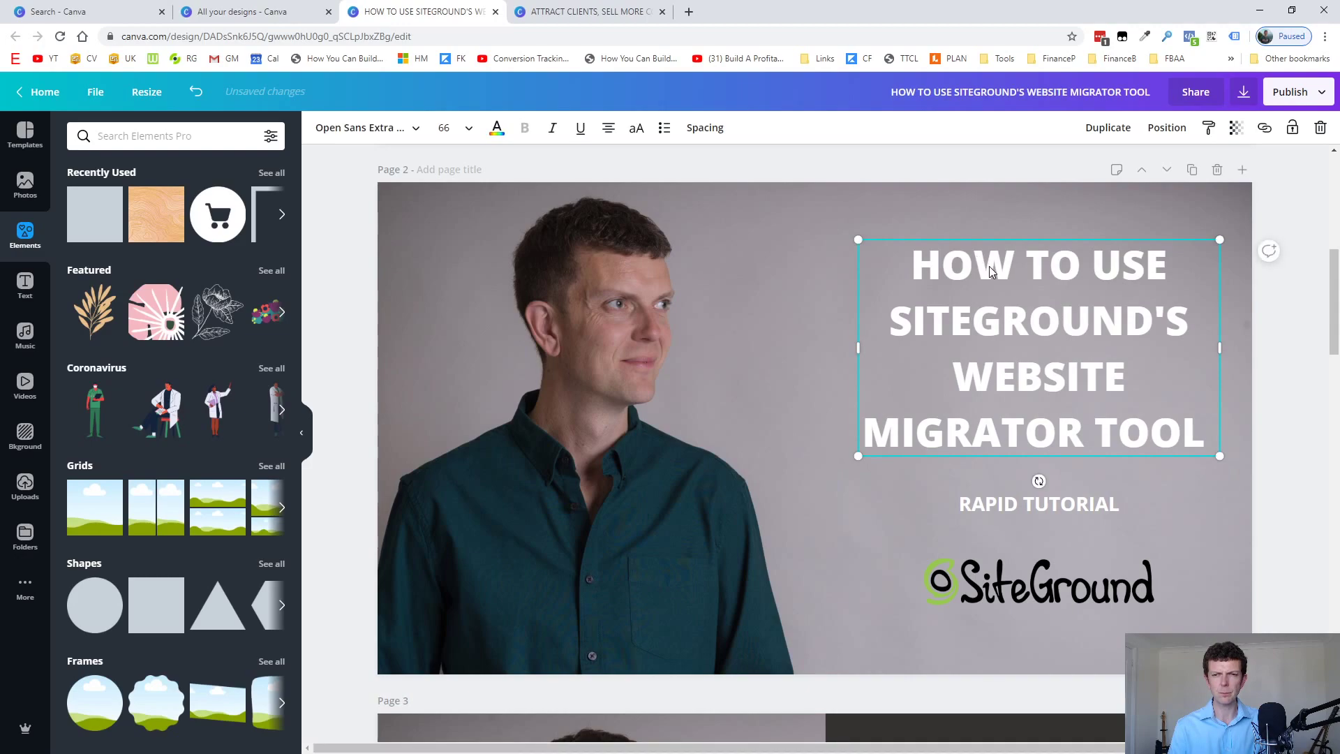
key(Delete)
click(1036, 504)
key(Delete)
click(1065, 604)
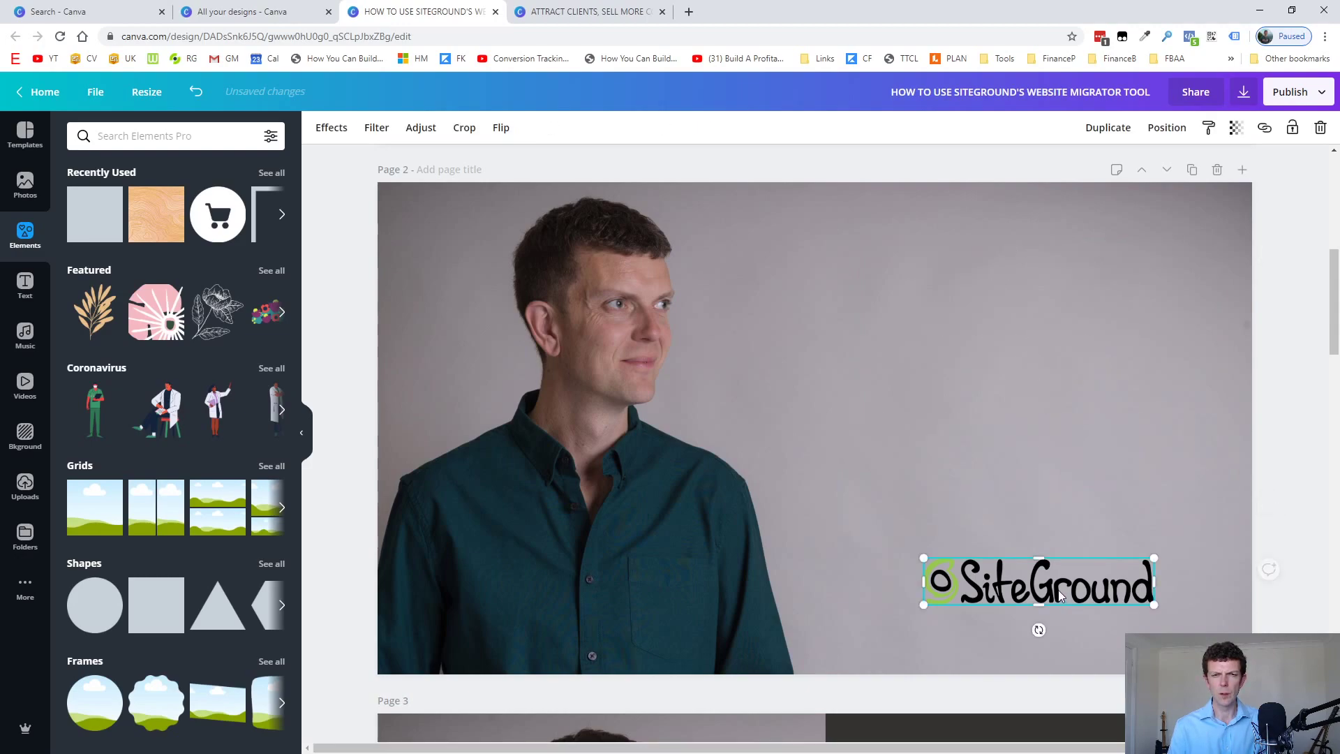
key(Delete)
drag(812, 343, 933, 416)
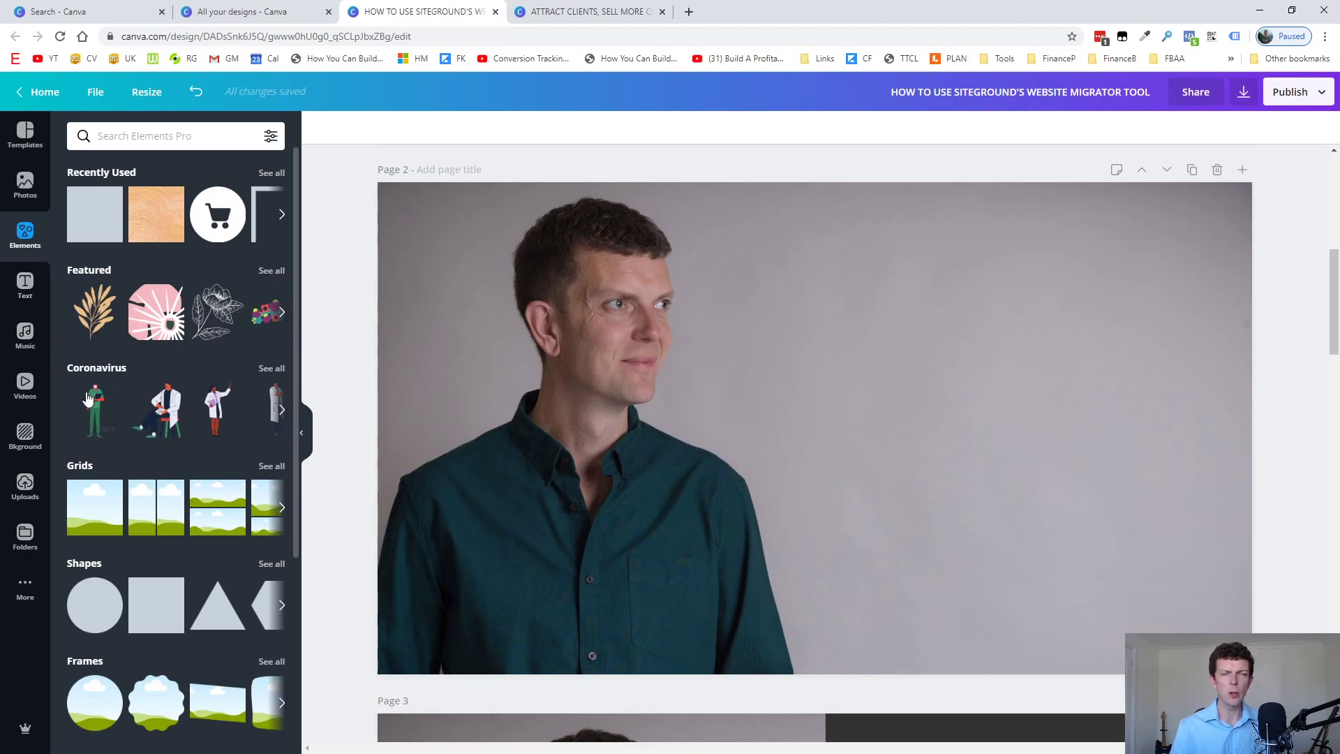
Remove the grey backdrop from the full-page portrait photo on page 2 with the Background Remover effect
mouse_move(89, 398)
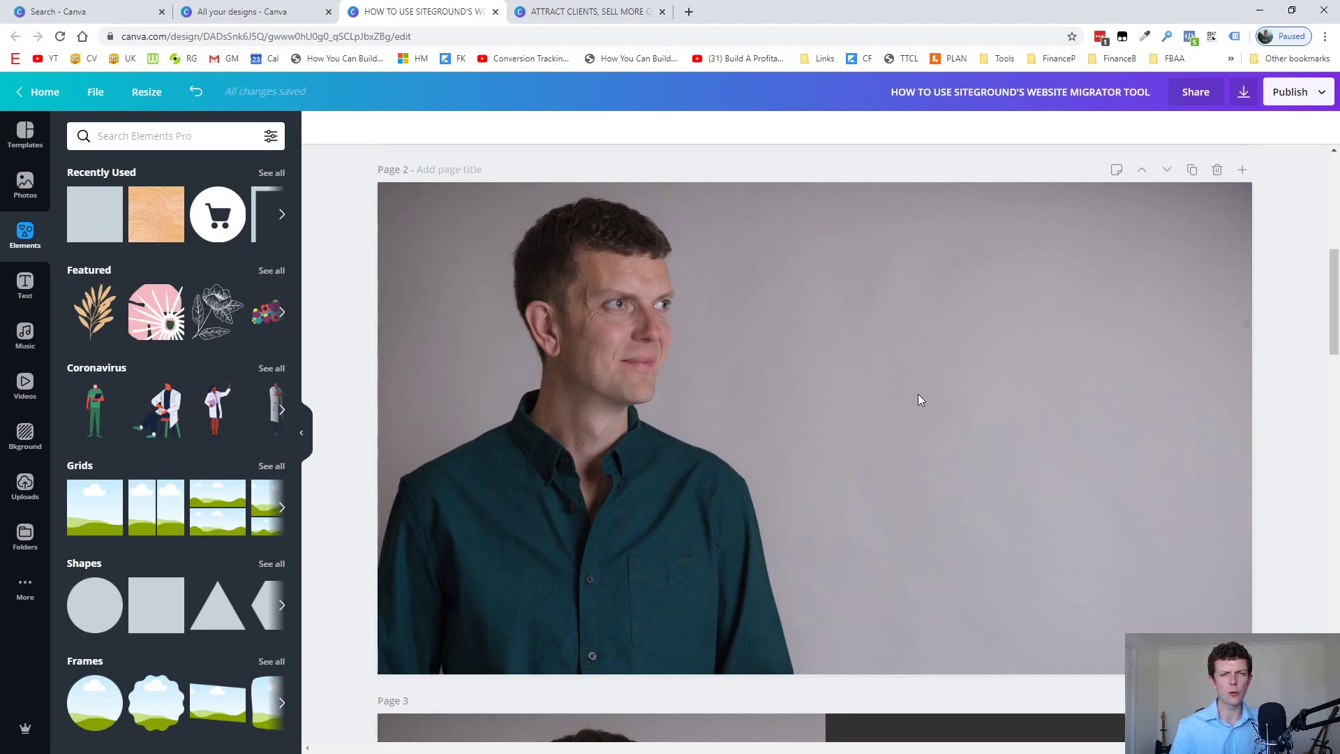
click(907, 377)
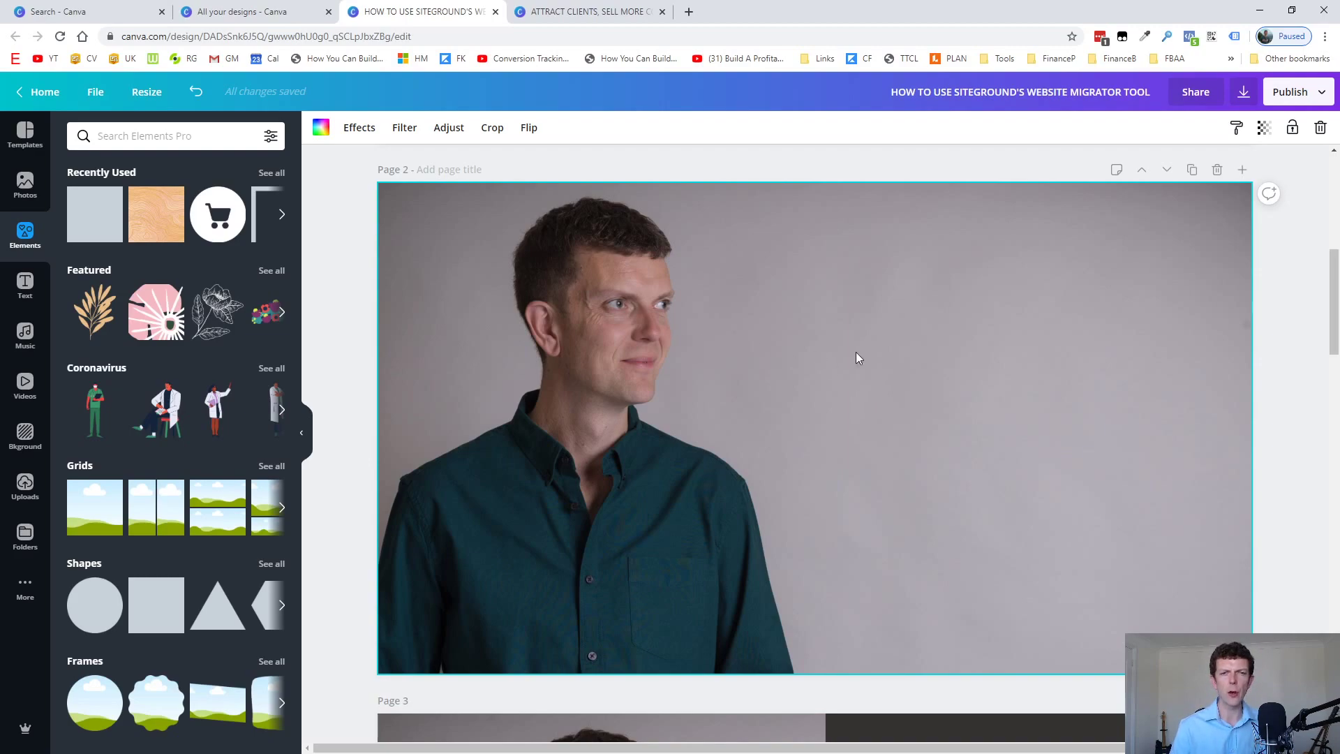
click(22, 487)
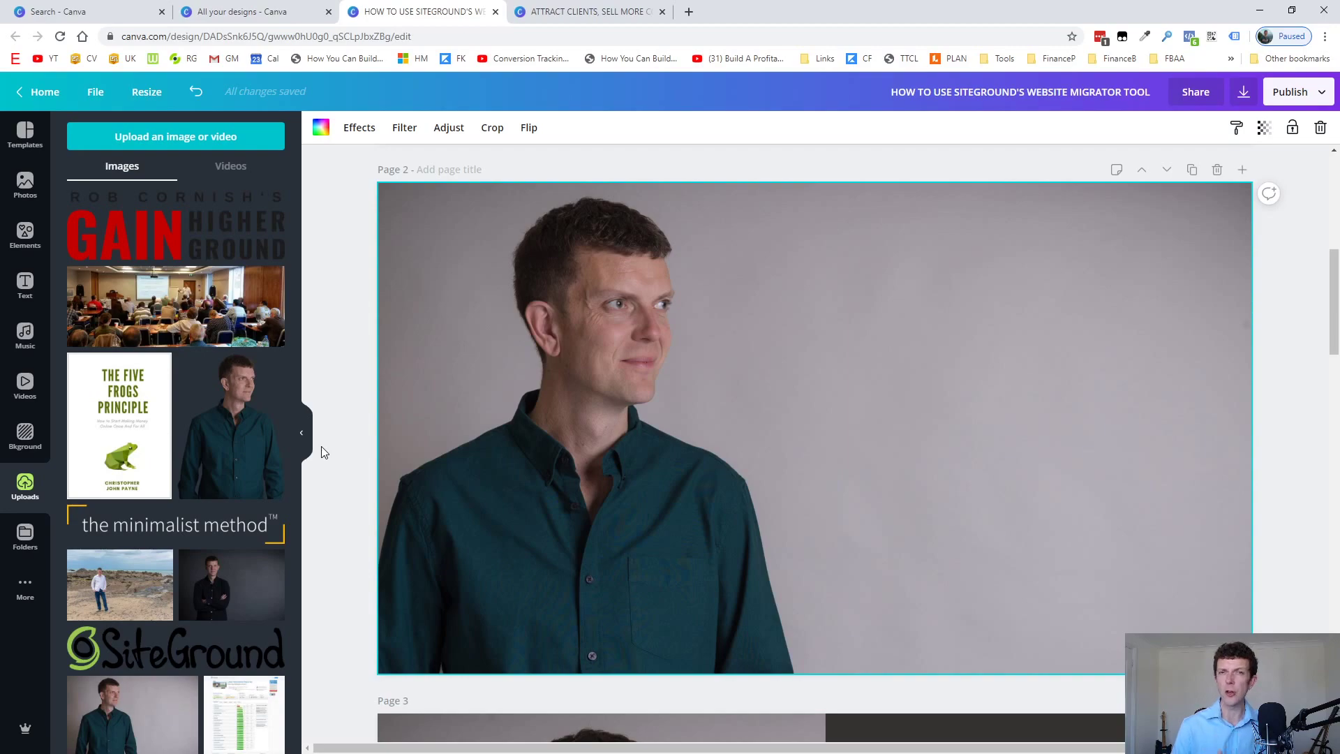
scroll(223, 474, down, 3)
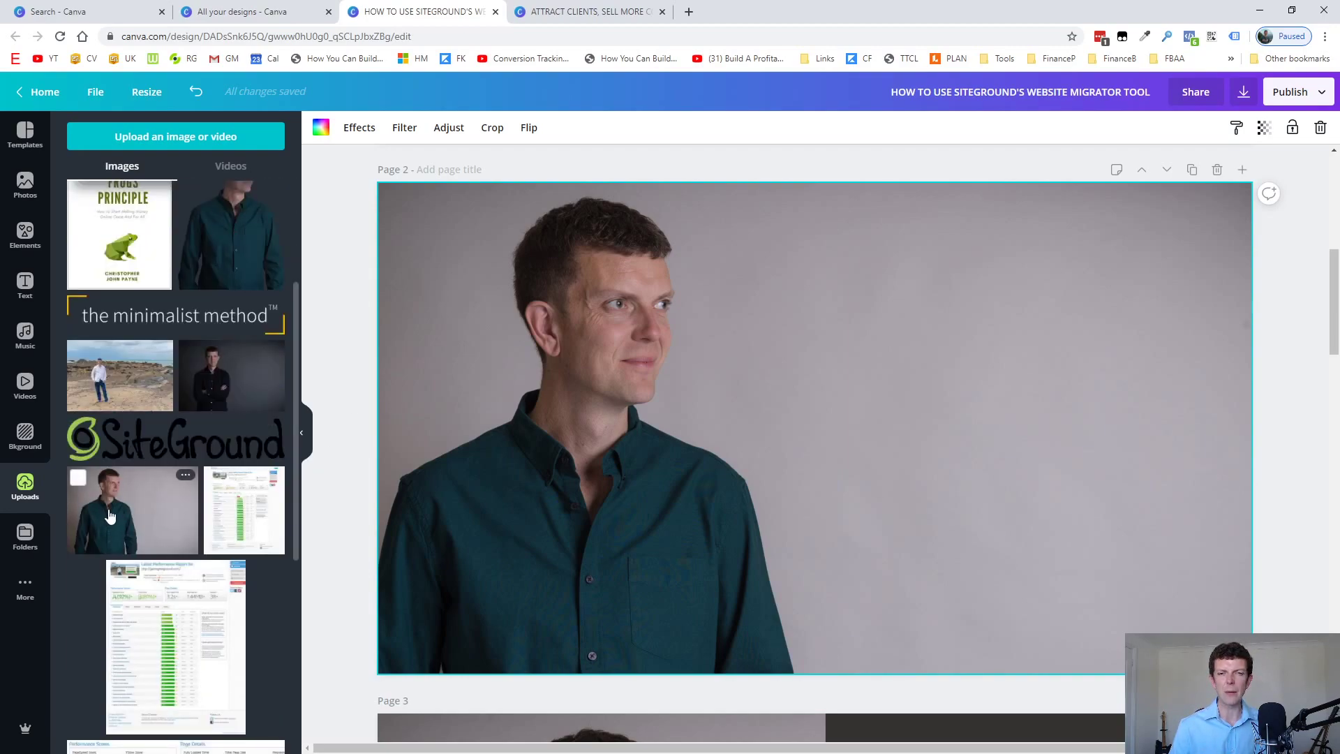
key(Escape)
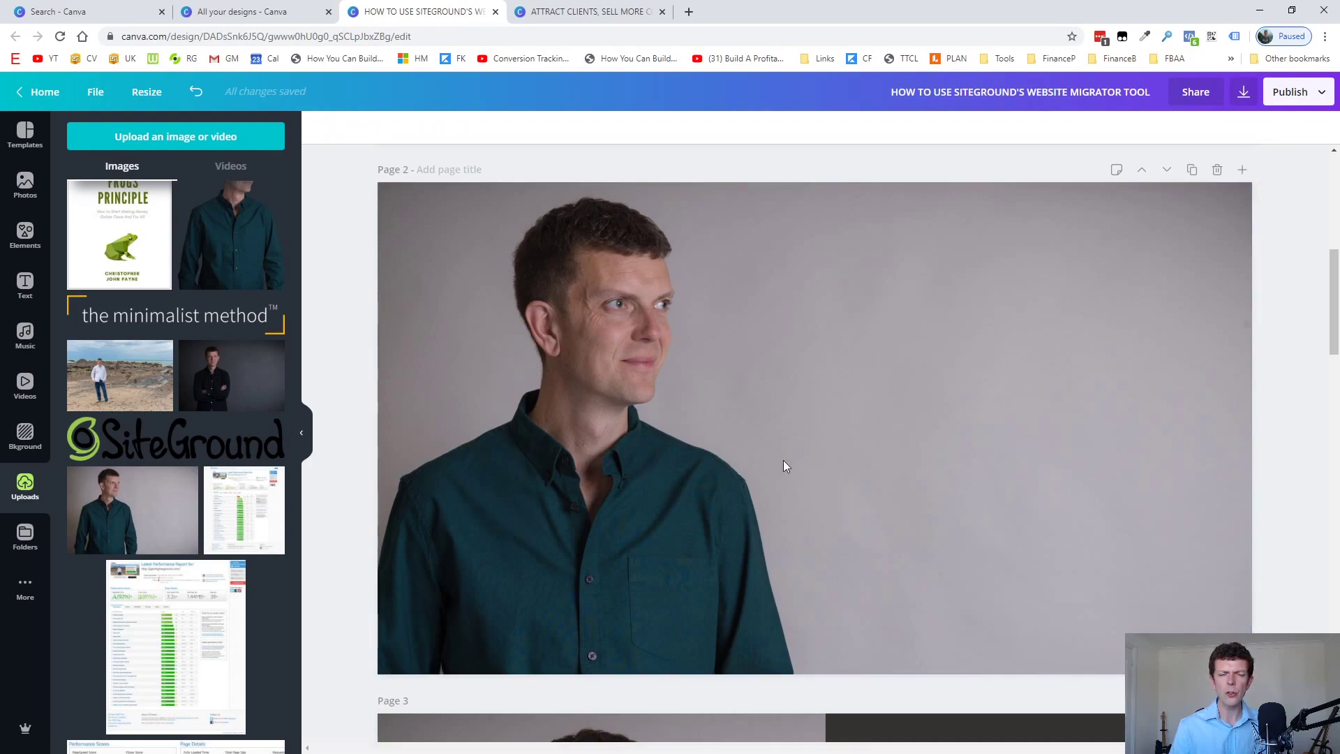
click(760, 290)
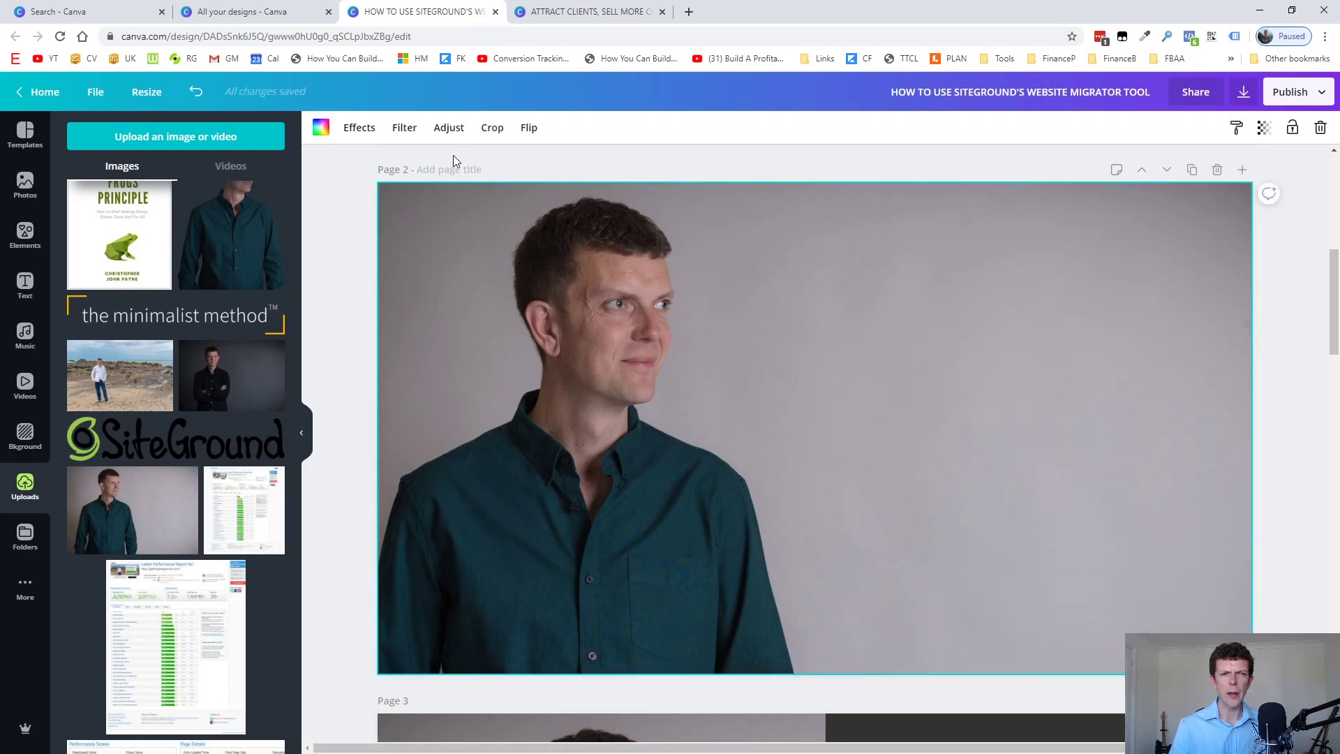
click(359, 127)
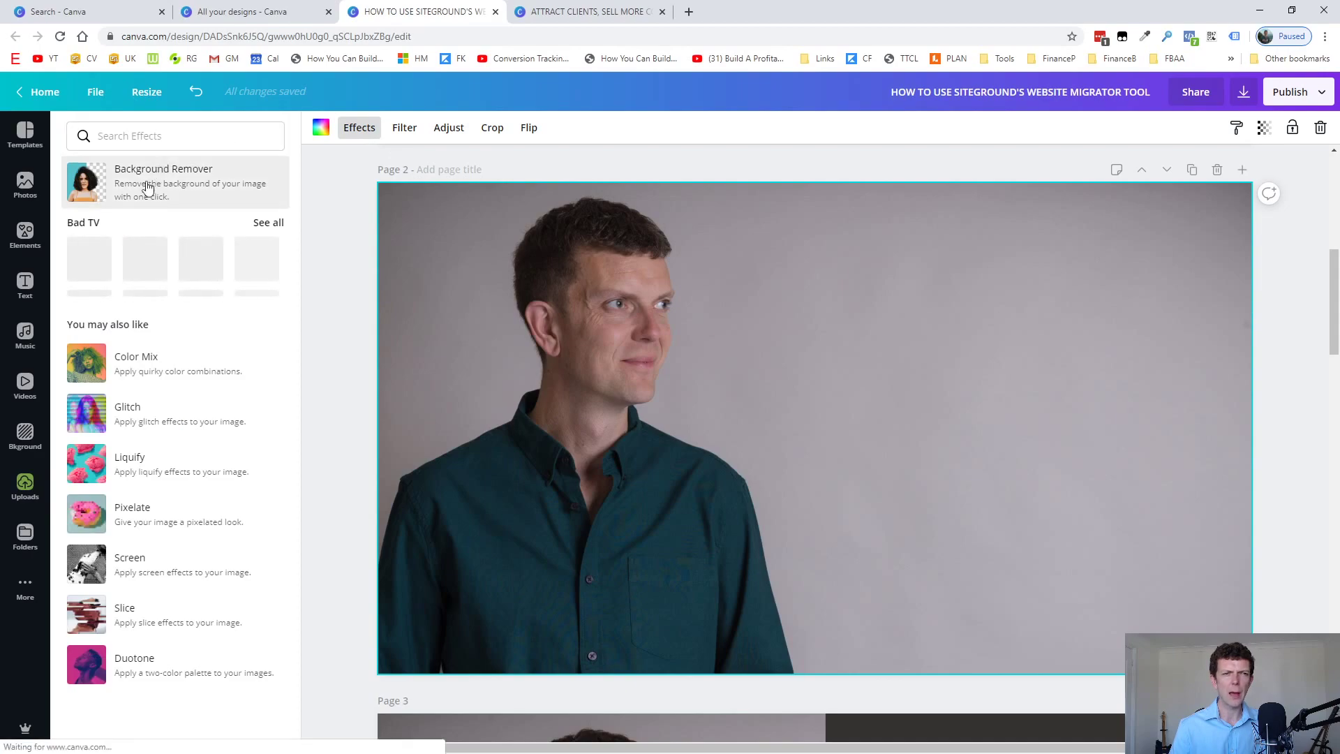
click(147, 185)
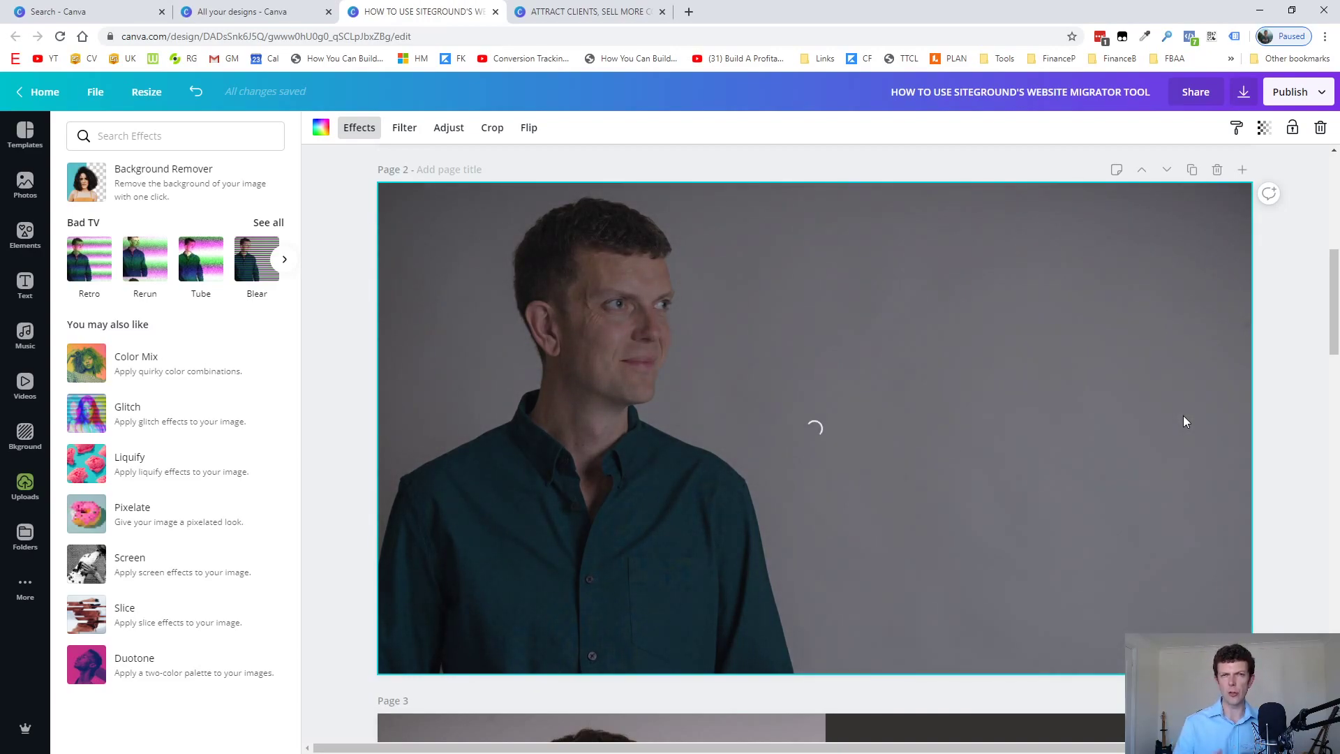
key(ctrl+z)
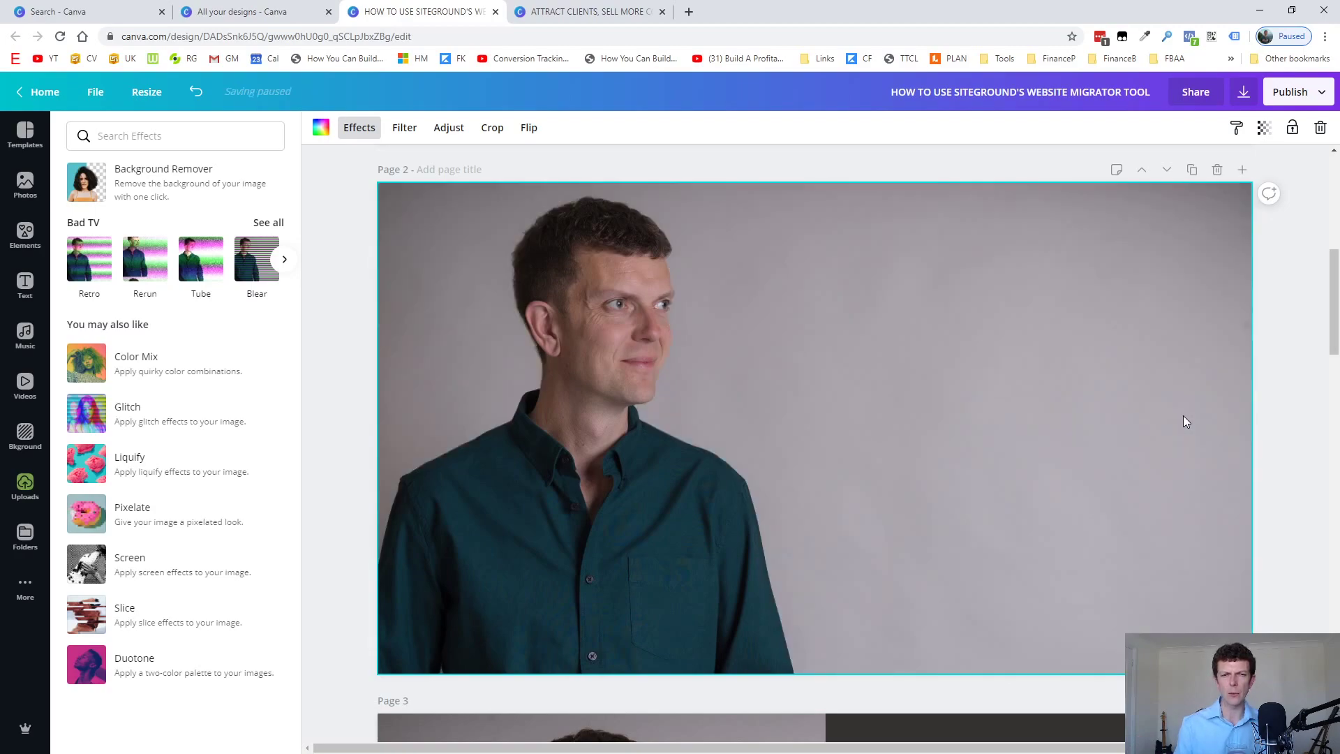
key(ctrl+y)
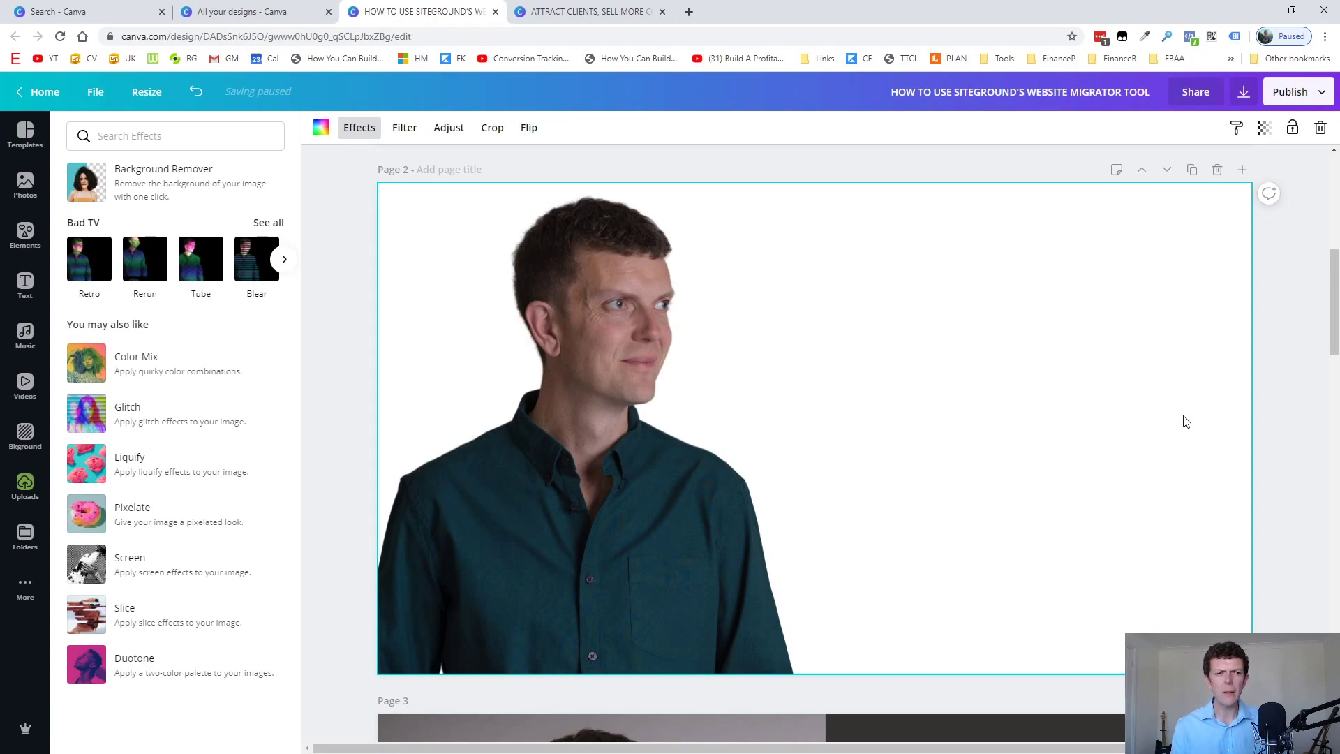
Apply the brick wall pattern as the background of page 2
click(27, 430)
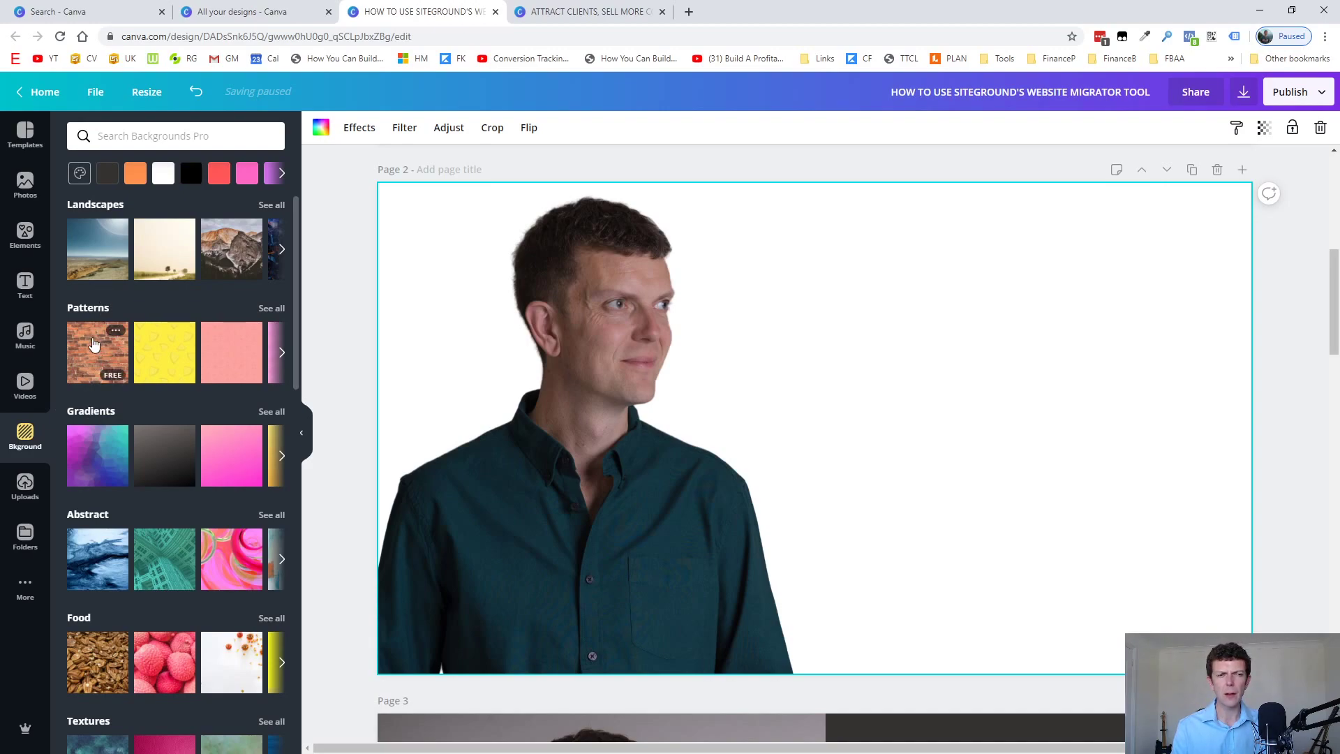
click(94, 343)
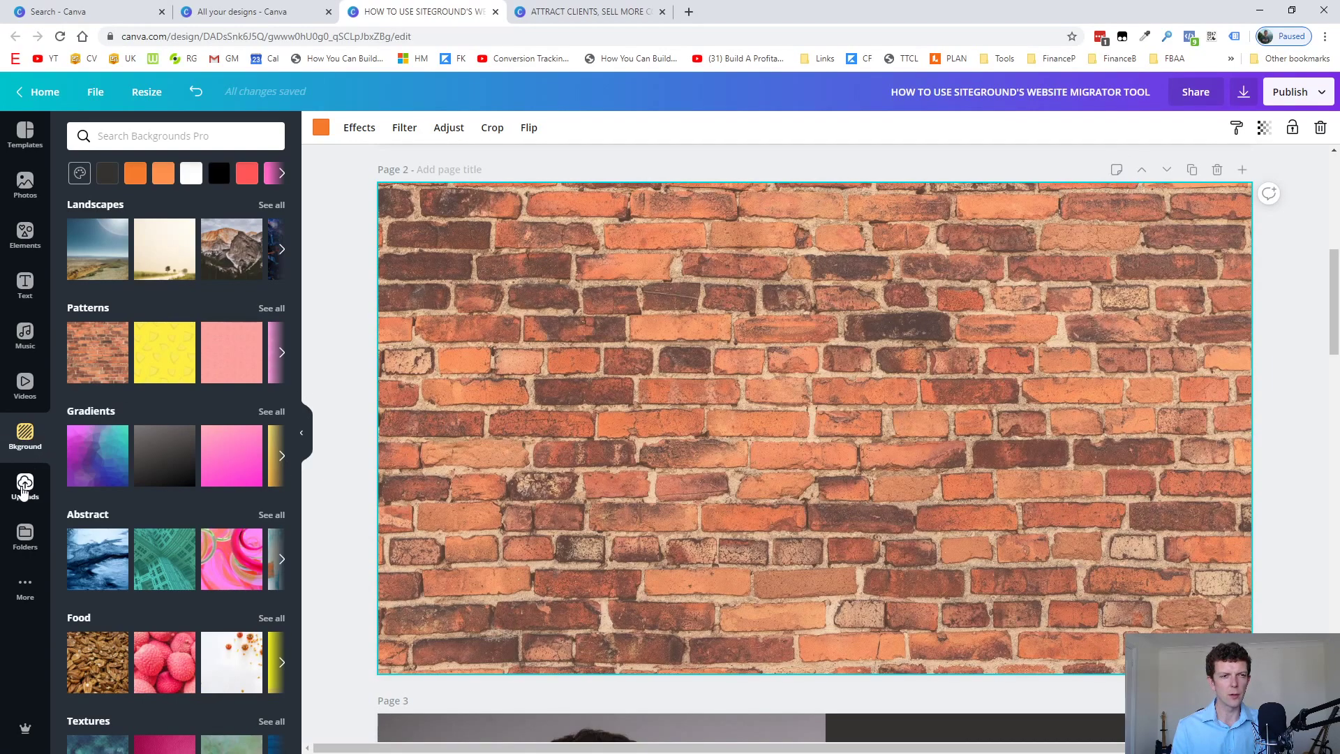
Add the uploaded teal-shirt portrait photo to page 2, align it with the page's upper-left corner and enlarge it to the full page height
click(25, 486)
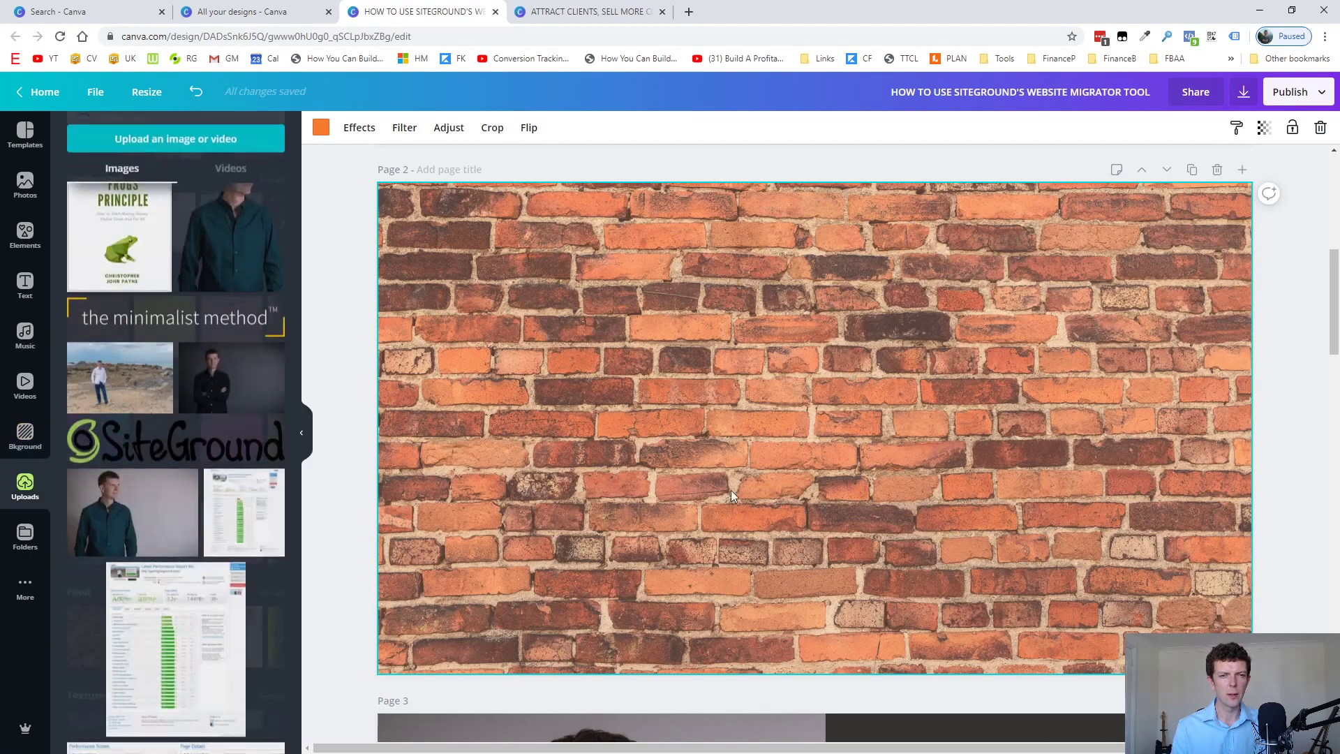
click(154, 516)
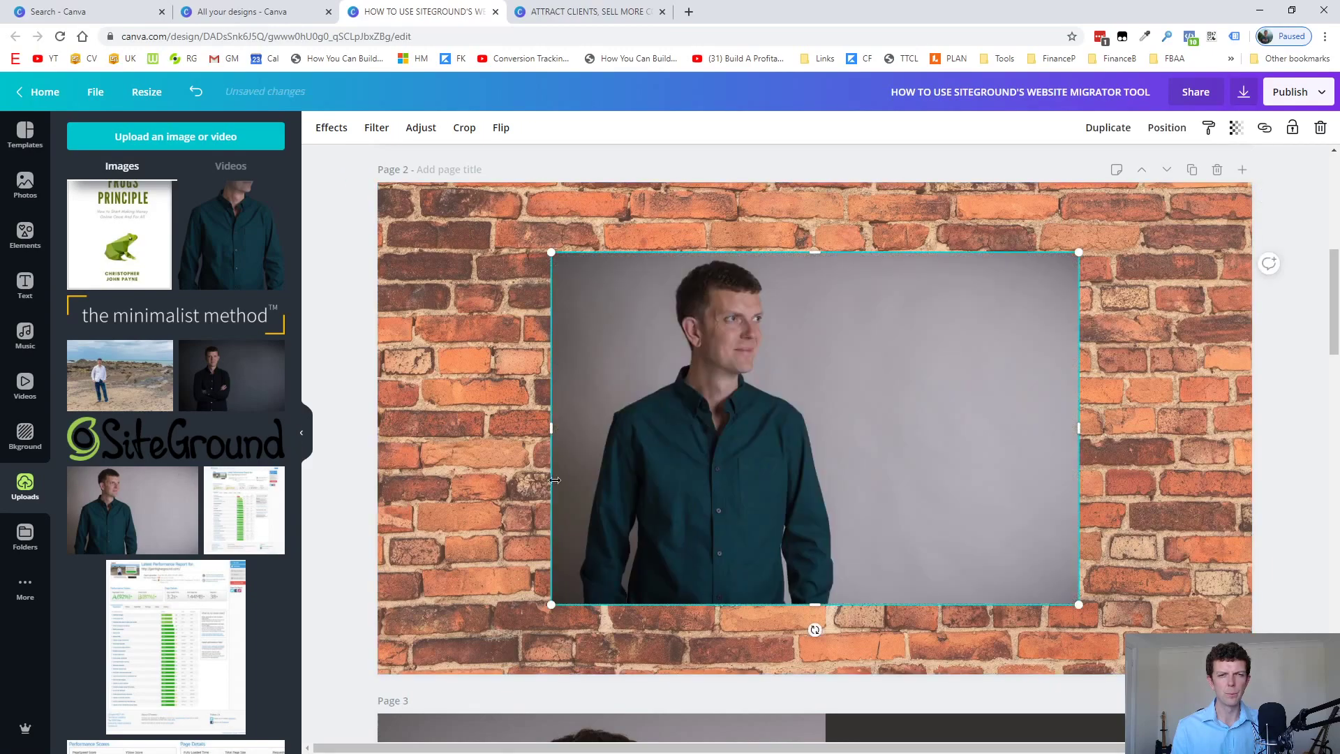
drag(814, 398, 641, 324)
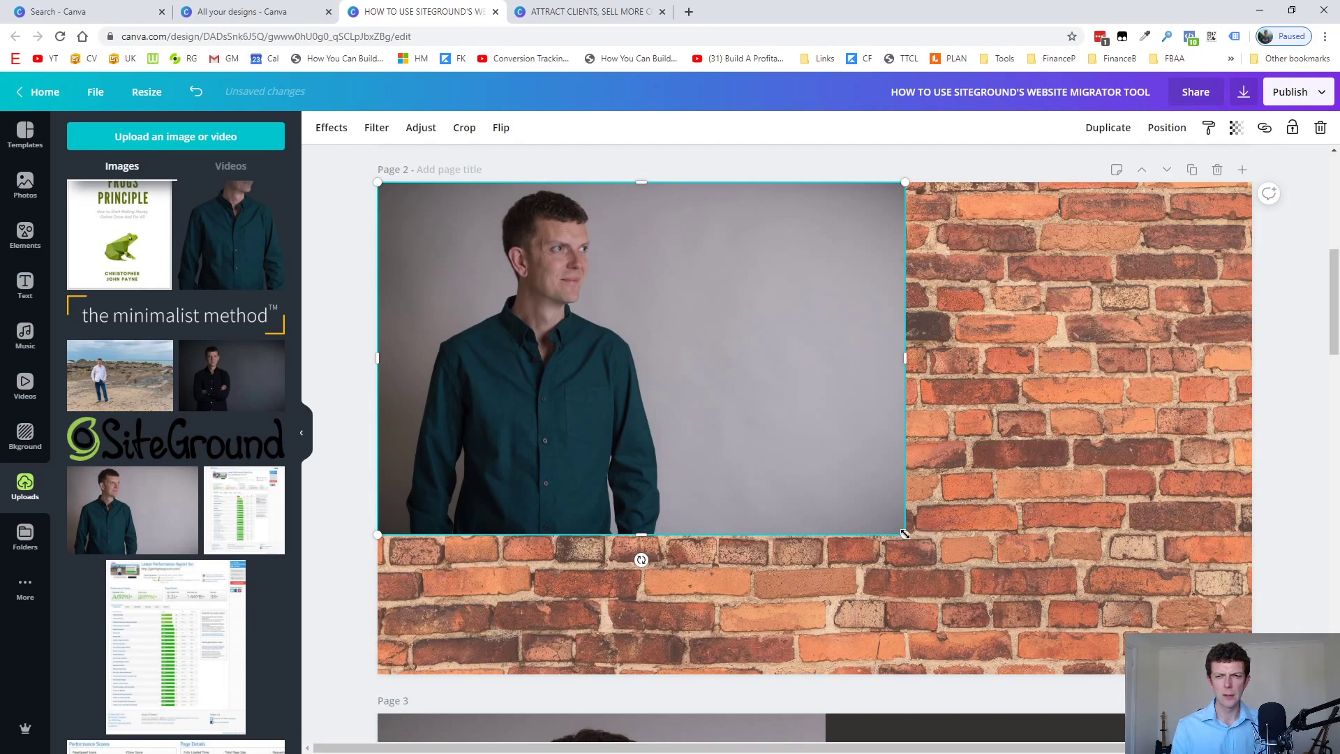
drag(905, 534, 1120, 664)
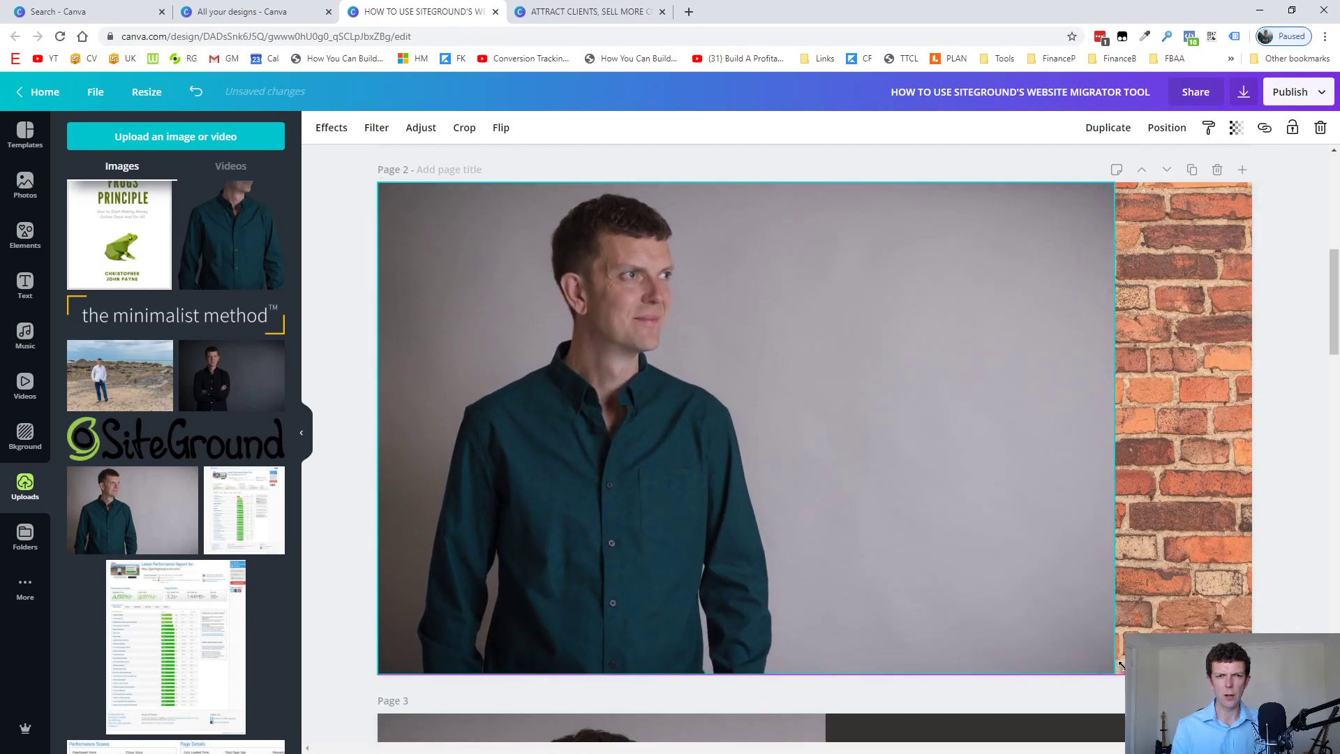
Remove the grey backdrop from the added portrait with Background Remover so the man stands in front of the brick wall
click(326, 128)
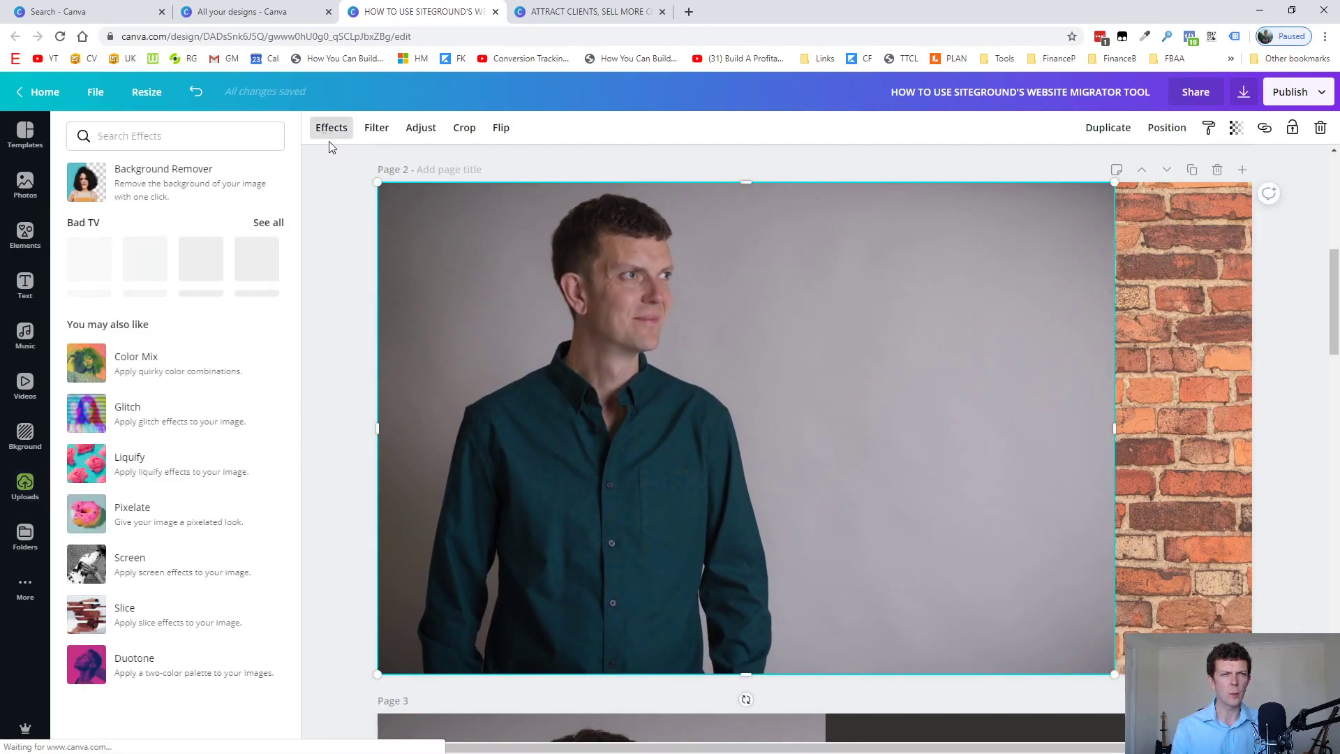
click(163, 180)
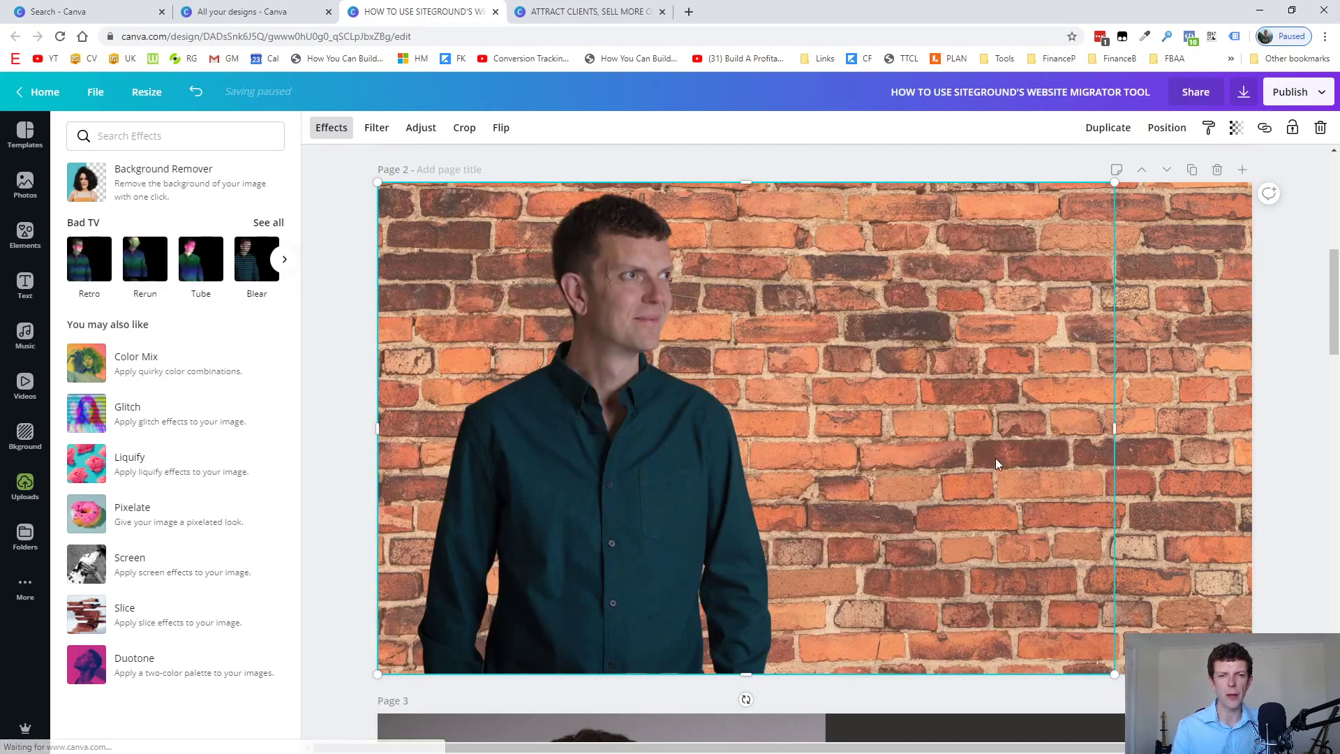
click(969, 396)
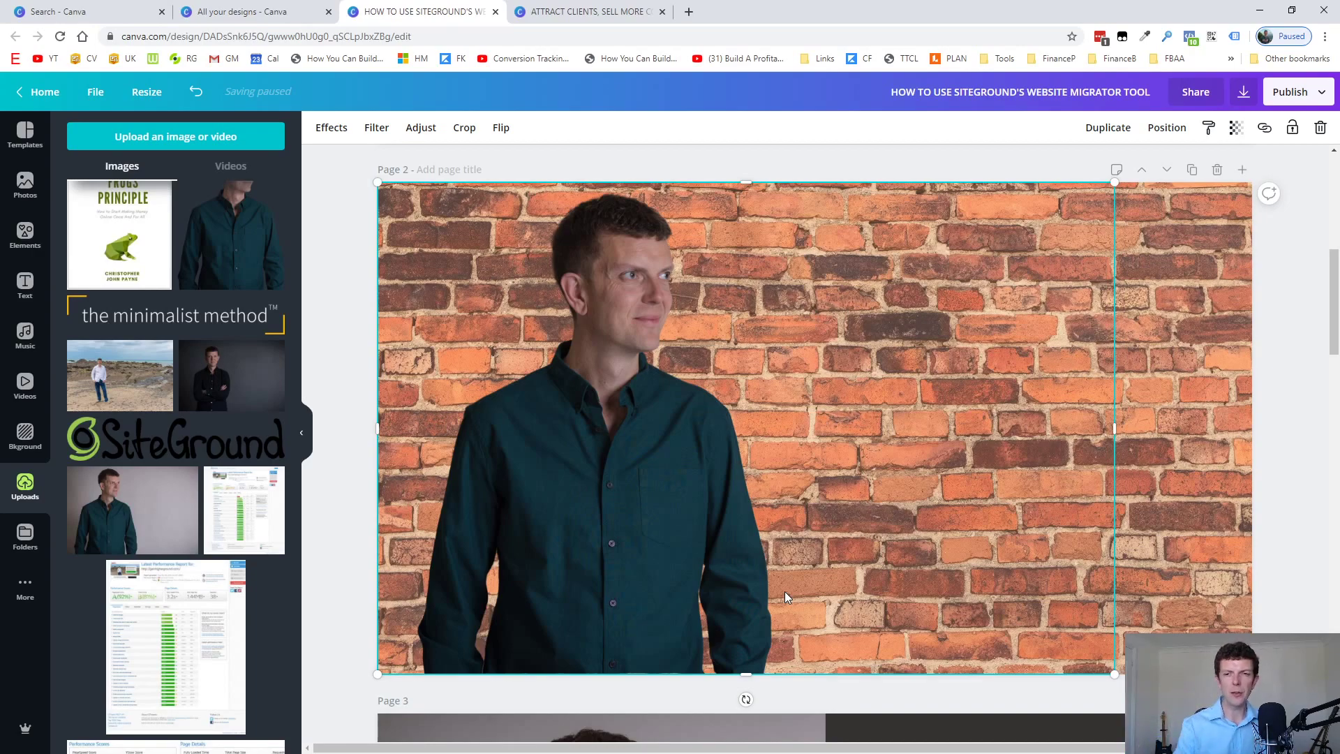
Adjust the cut-out portrait on page 2 with Blur -11, Saturation 56 and Contrast 35
click(1298, 362)
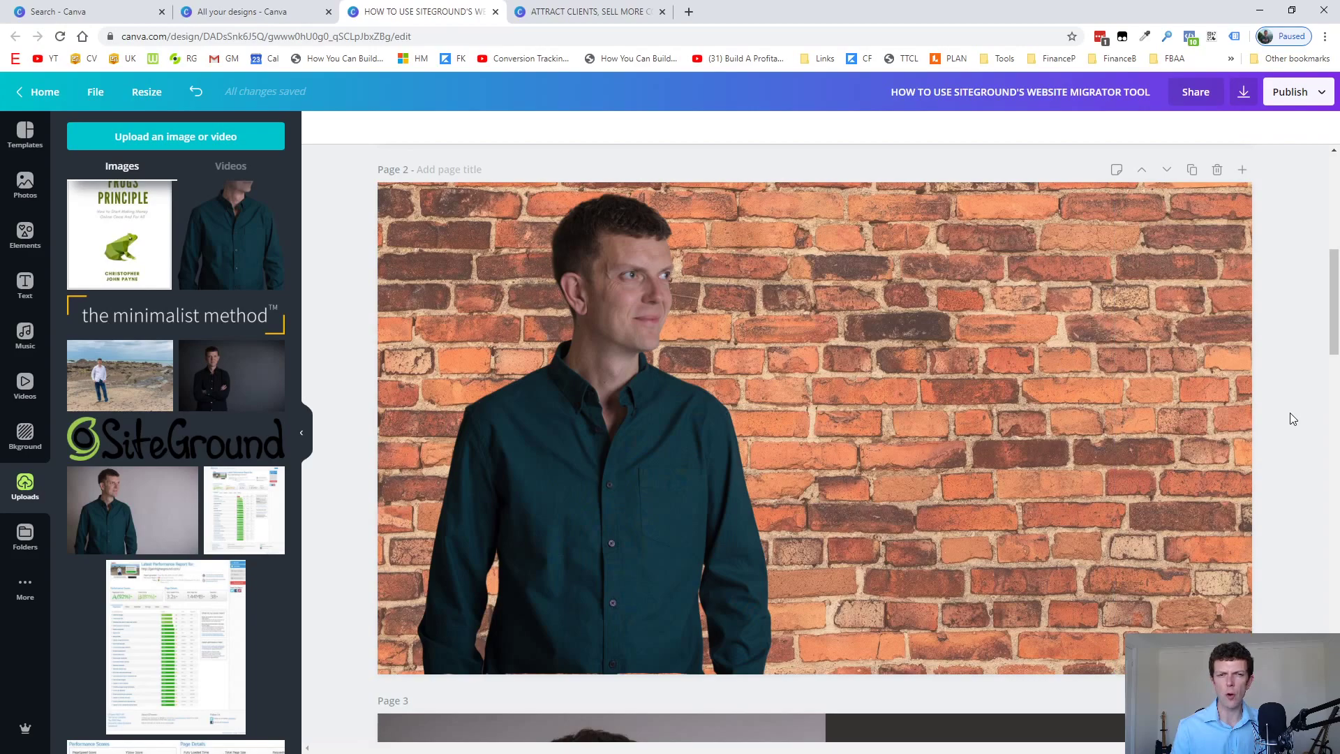
click(604, 400)
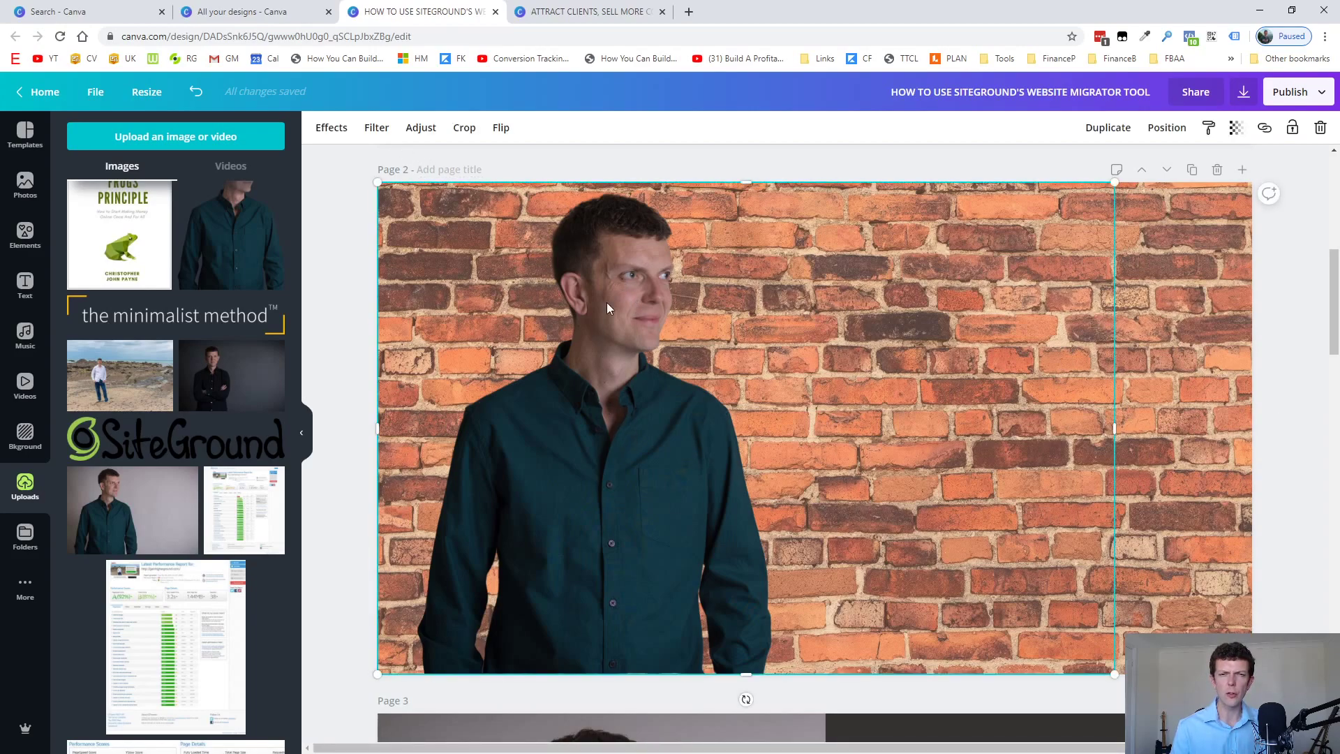
click(380, 132)
click(338, 135)
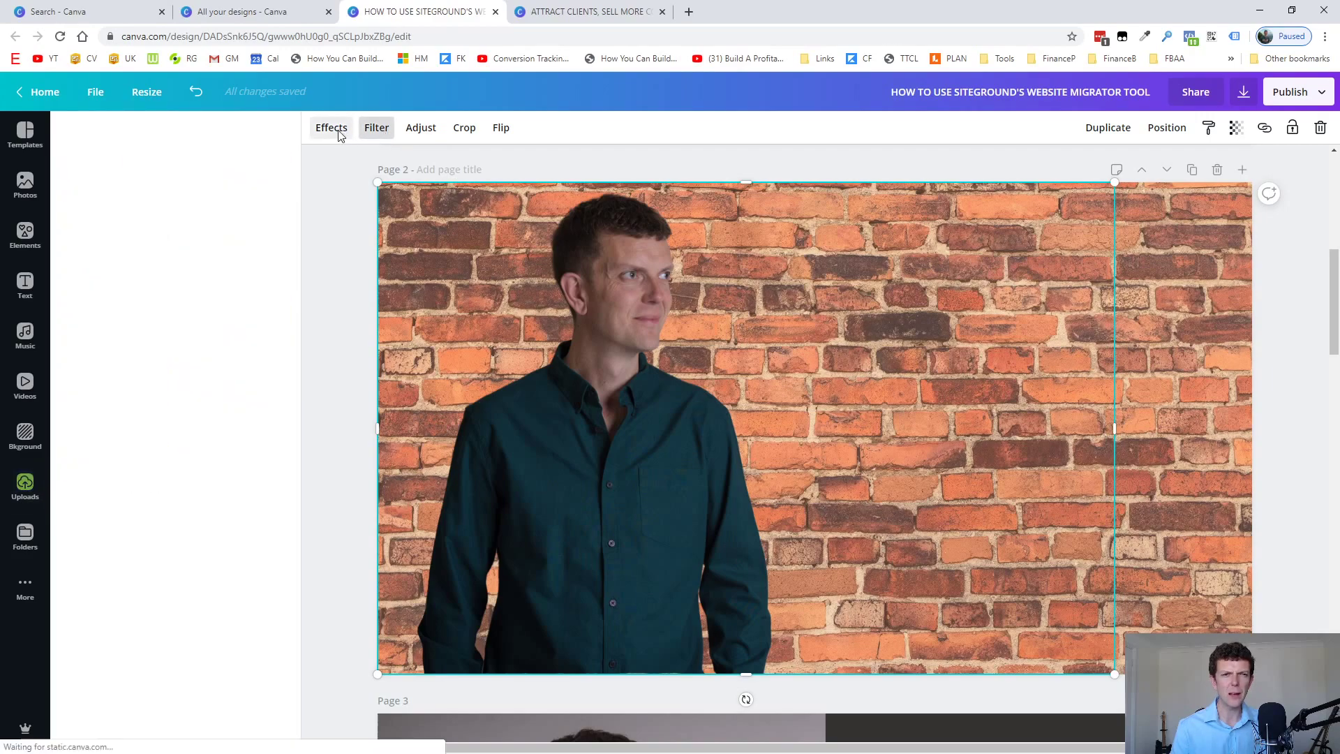
click(413, 134)
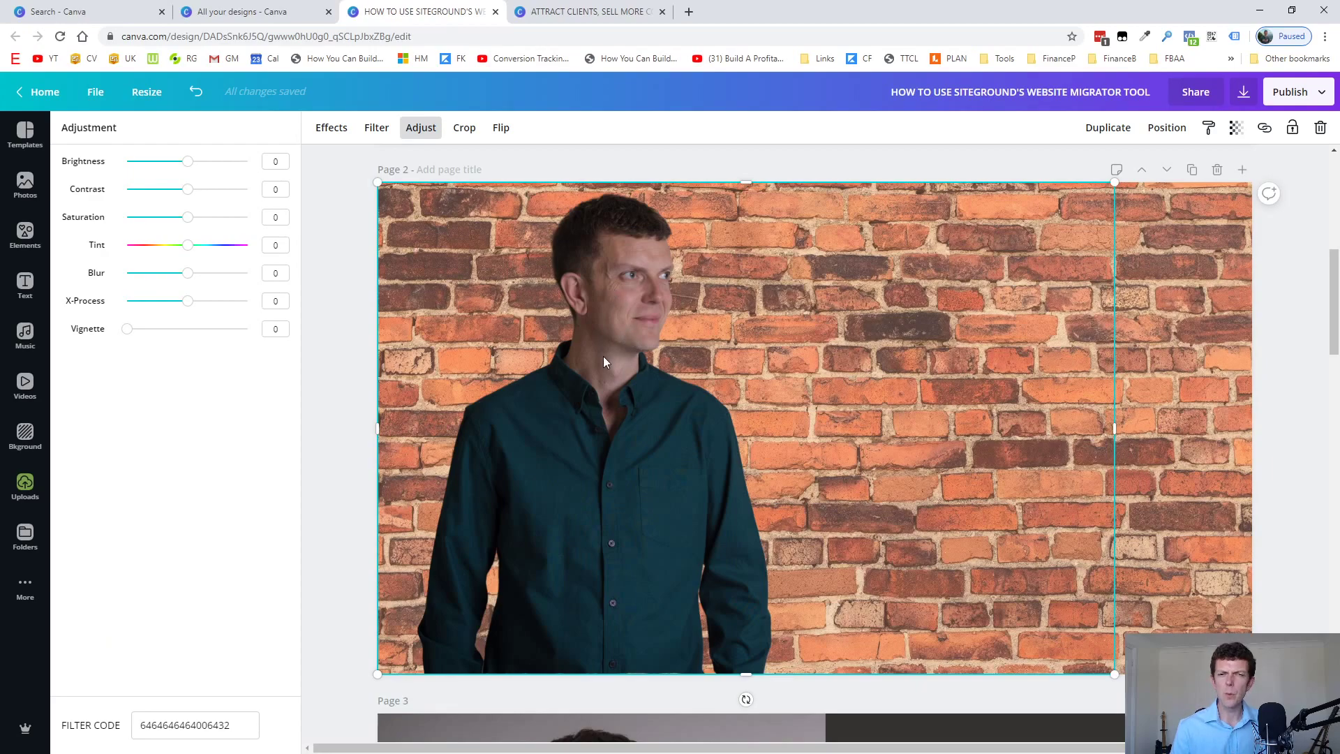
click(187, 278)
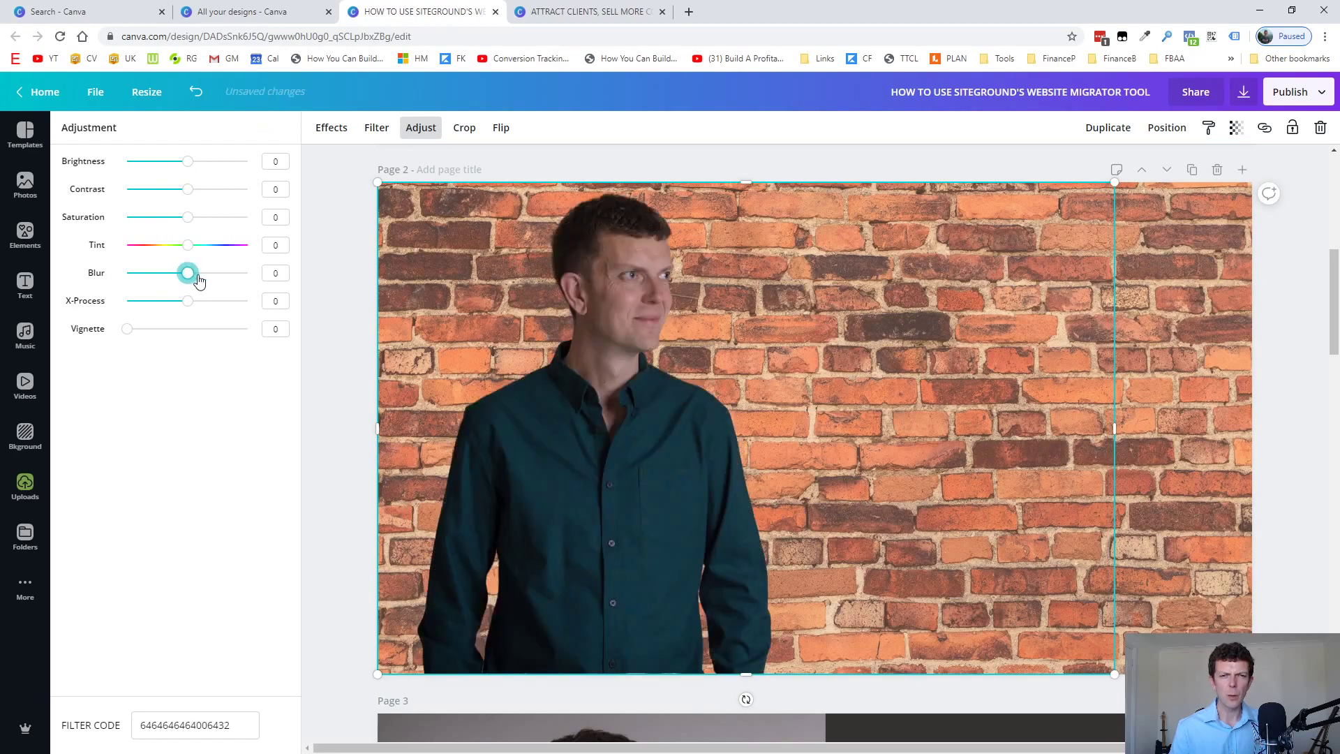
drag(199, 279, 181, 279)
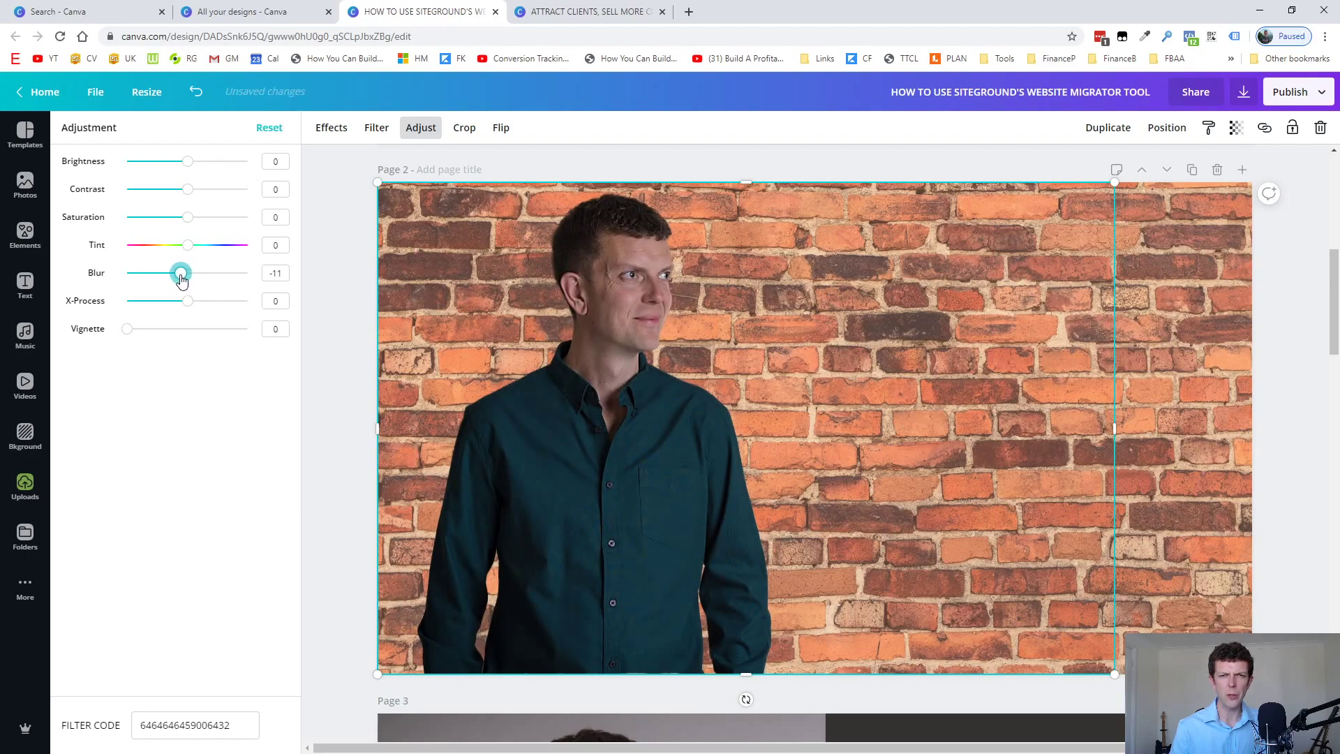
drag(187, 217, 212, 195)
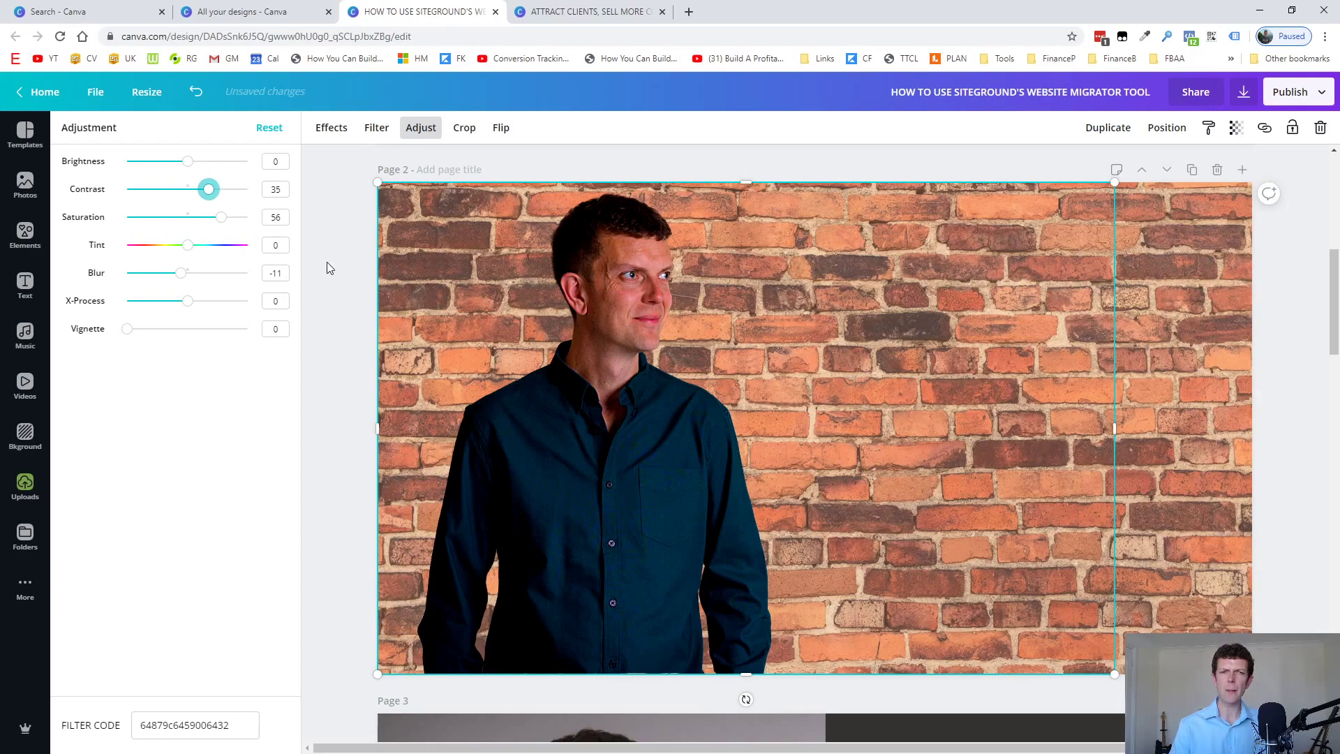
click(676, 284)
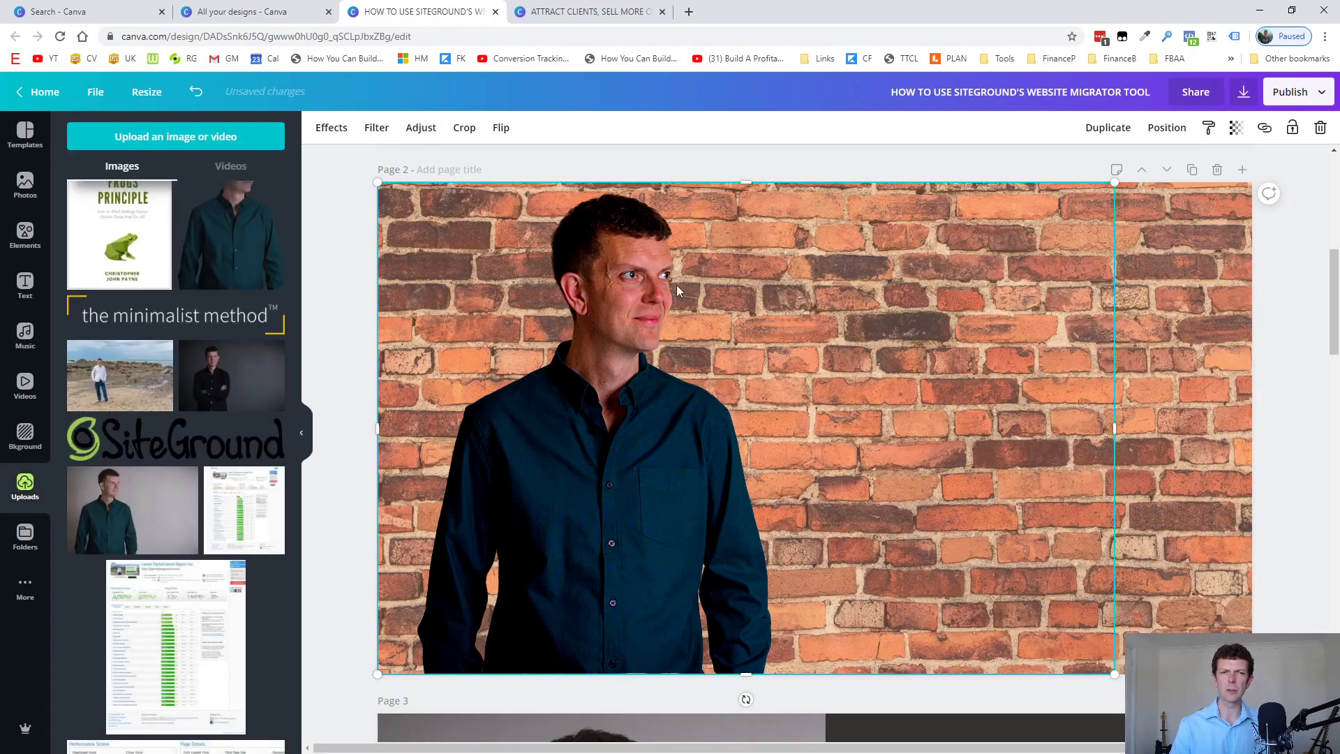
click(1295, 336)
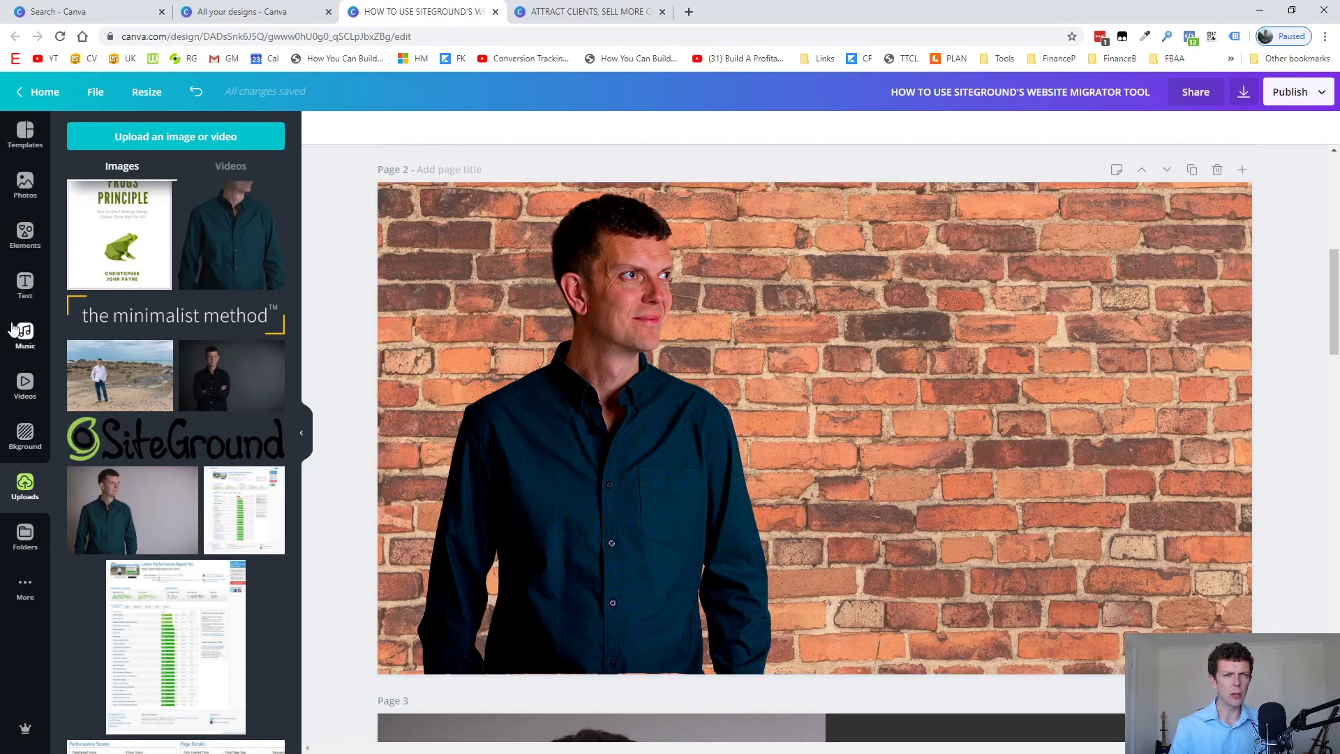
Add a square shape to the right of the man on page 2 and stretch it to the full page height and the page's right edge
click(24, 234)
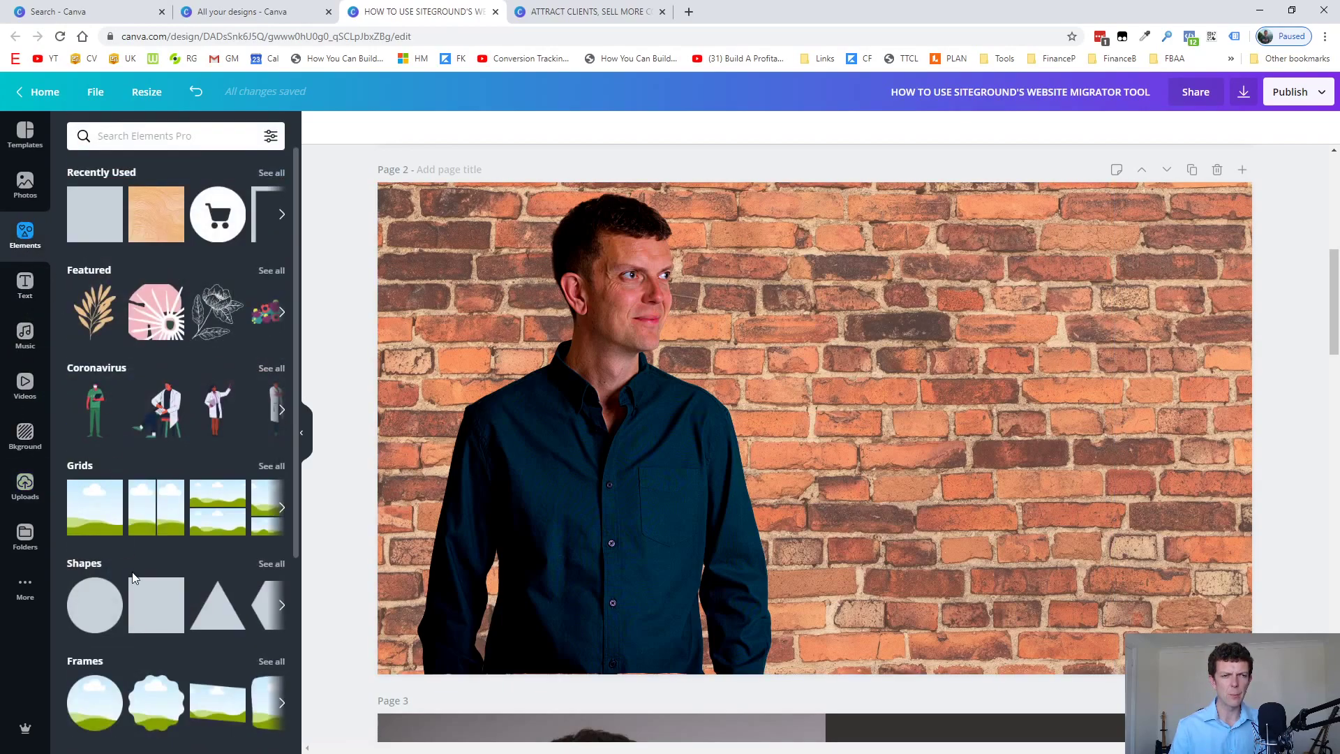
drag(154, 606, 868, 216)
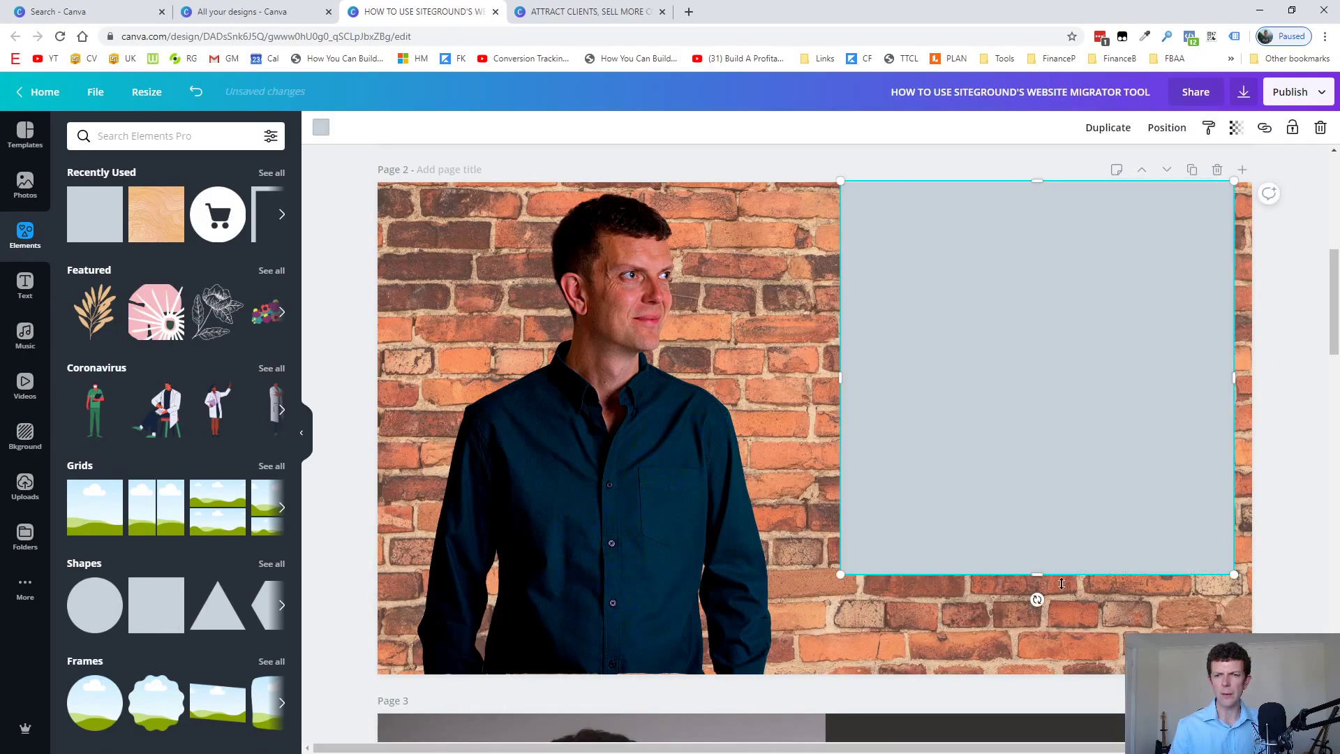
drag(1035, 574, 1037, 674)
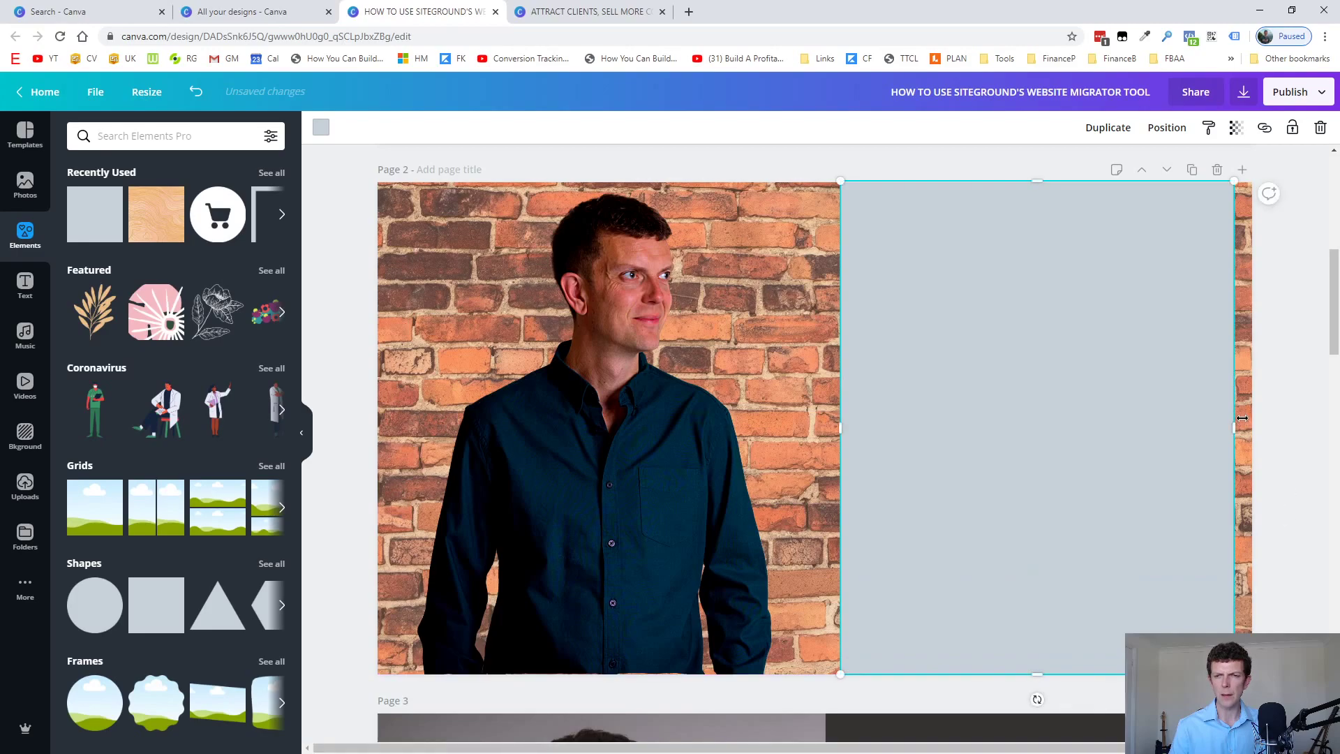
drag(1235, 428, 1253, 428)
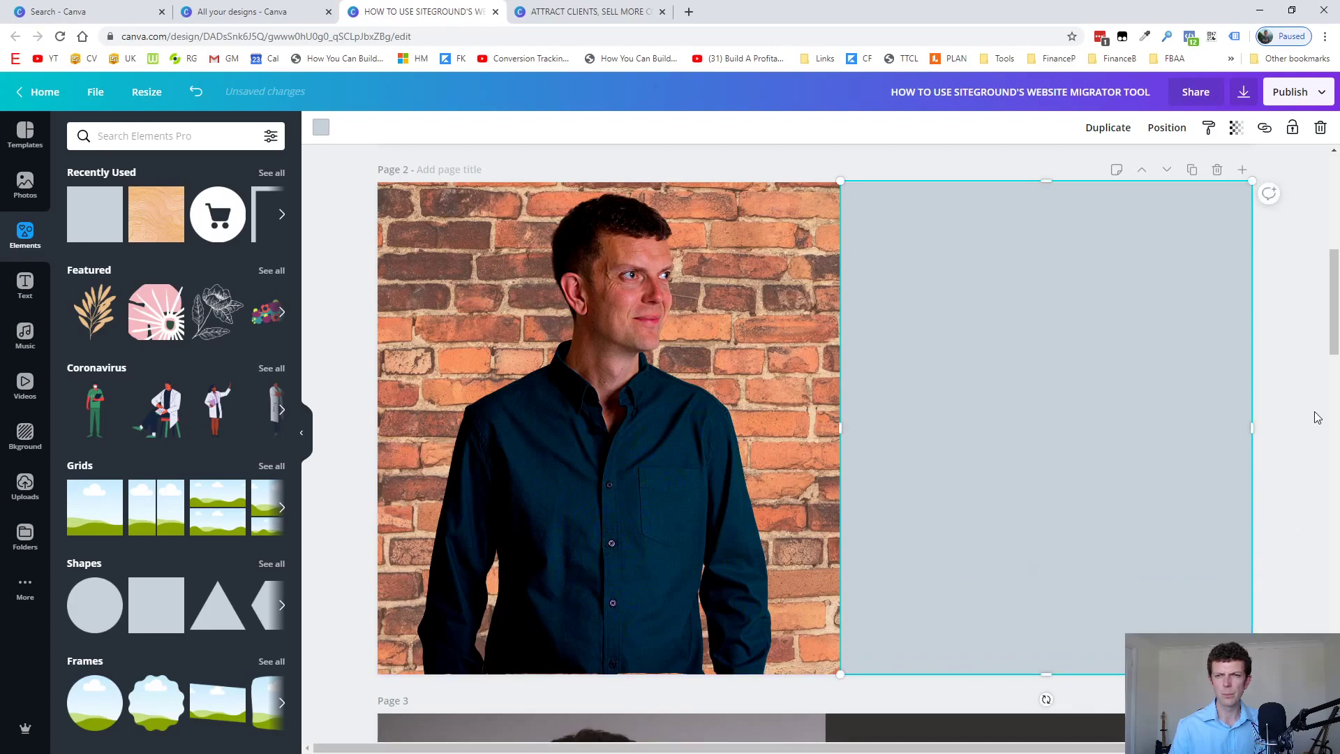
click(1316, 416)
Try charcoal, orange and light blue fills on the rectangle beside the man, and settle on dark blue
click(1042, 330)
click(321, 127)
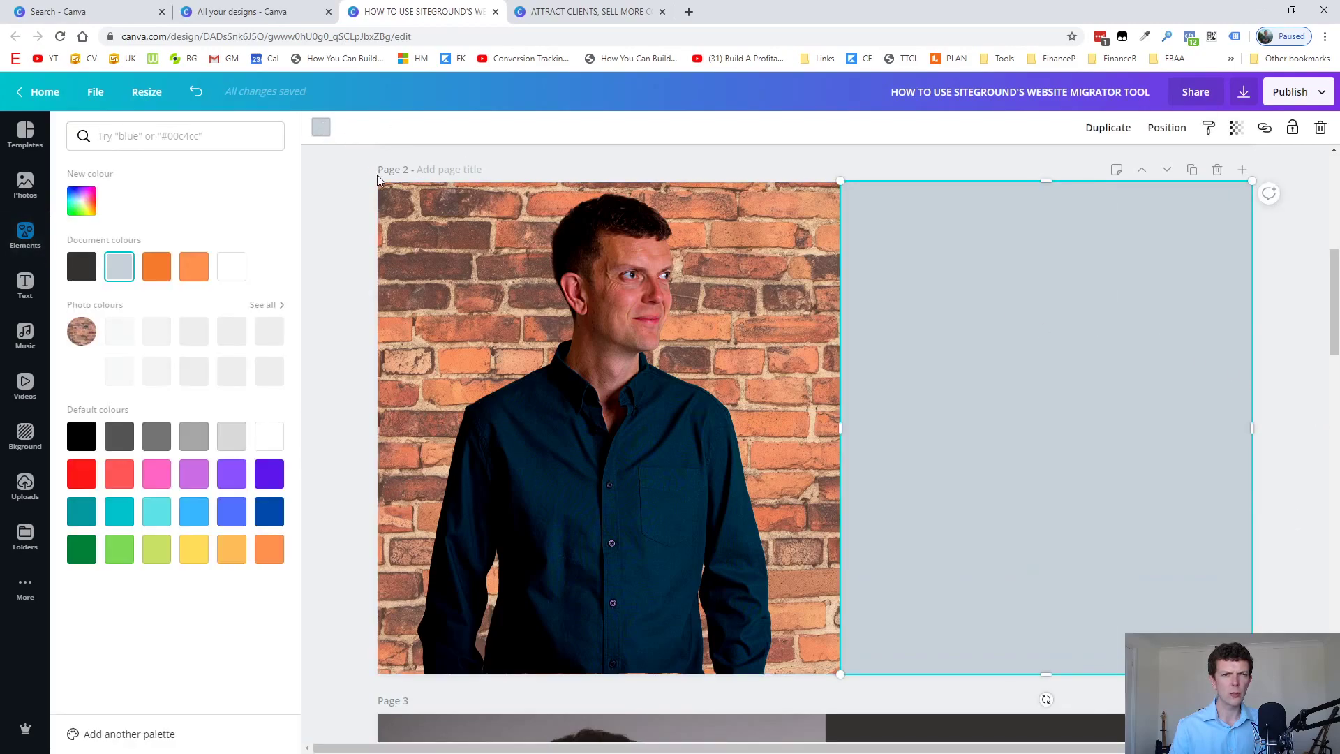
click(82, 266)
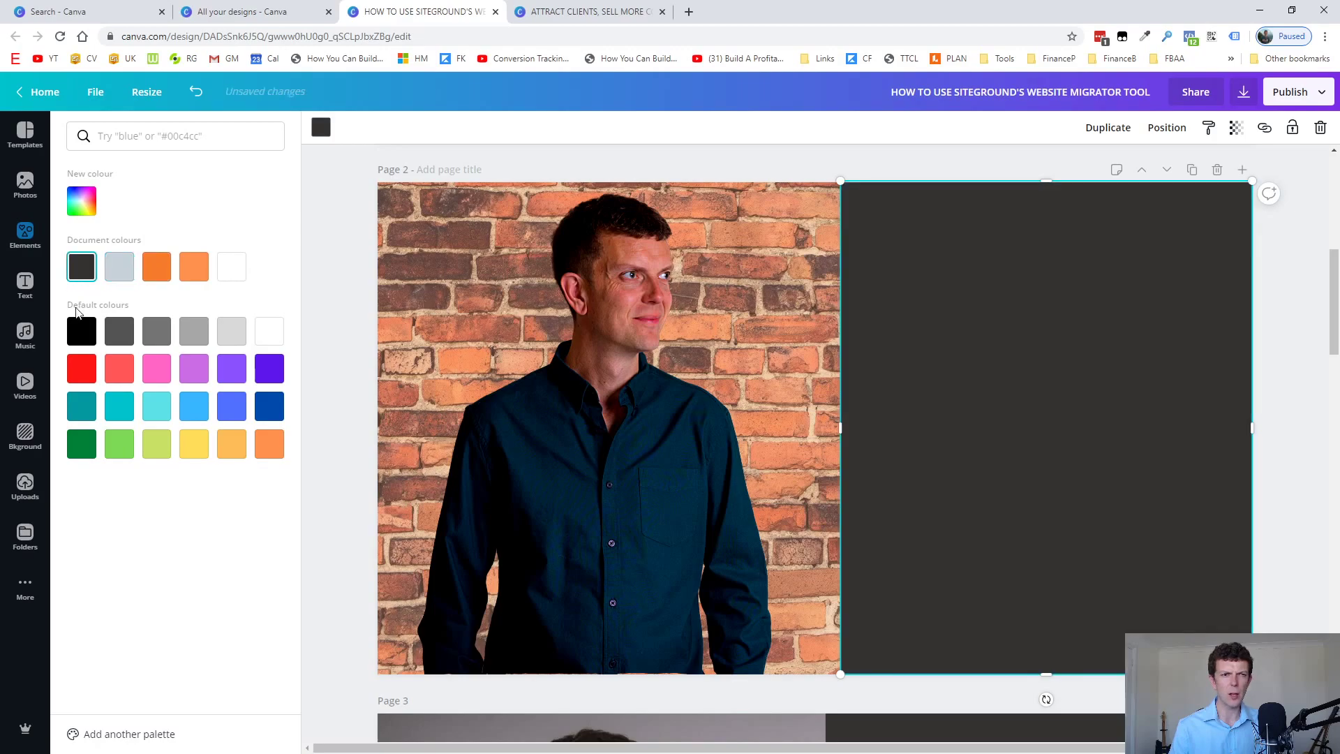
click(155, 271)
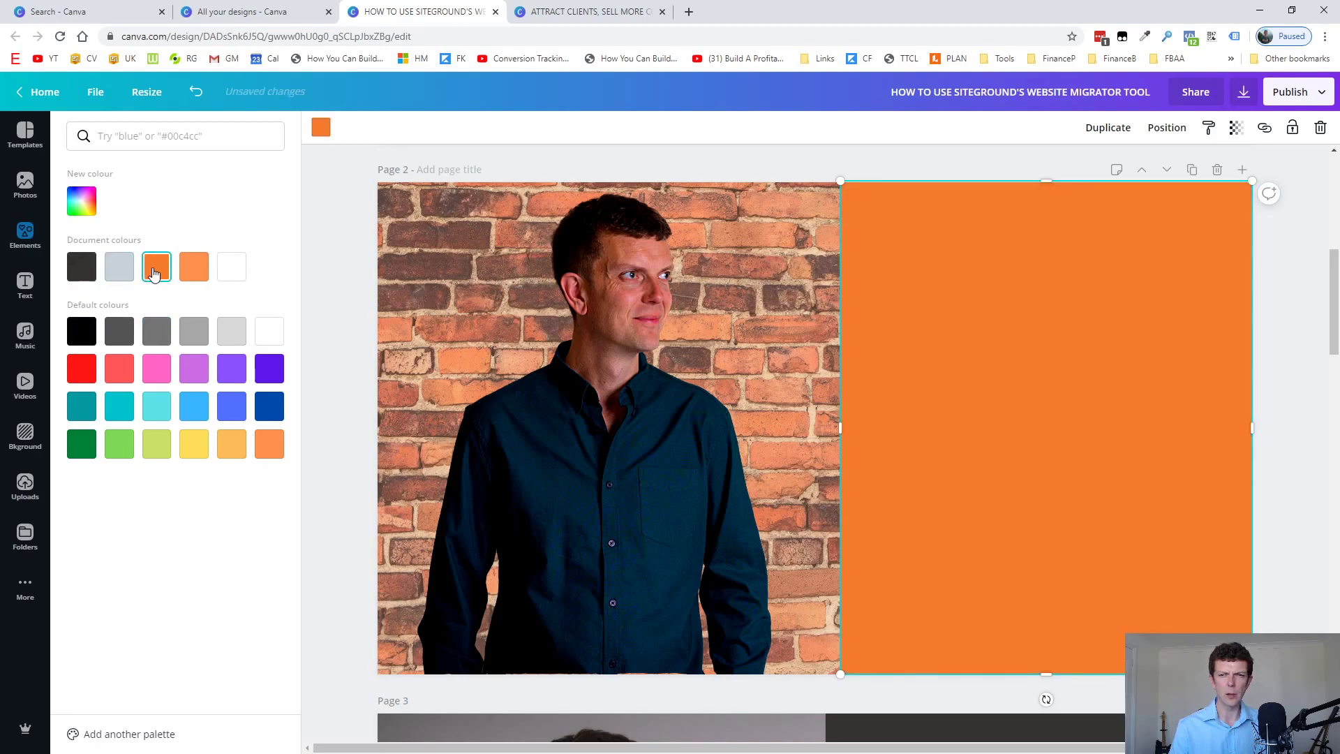
click(193, 405)
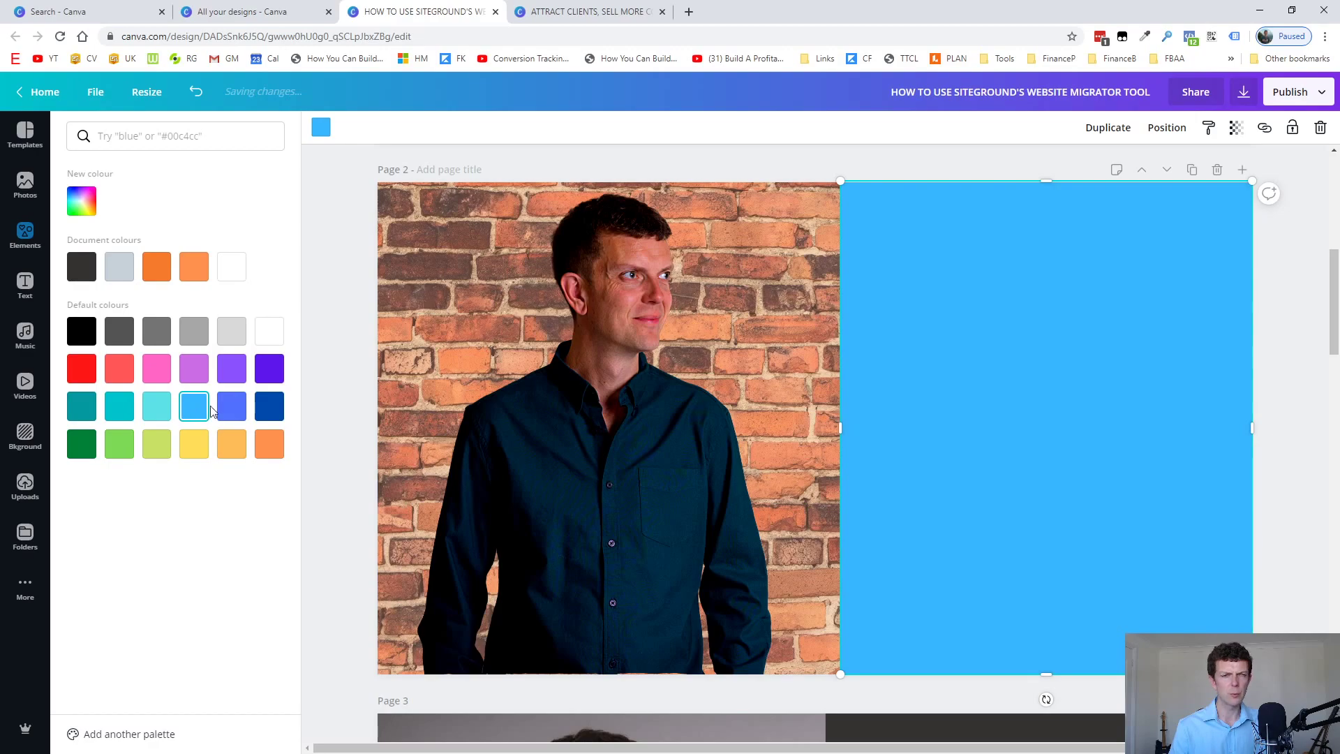
click(278, 409)
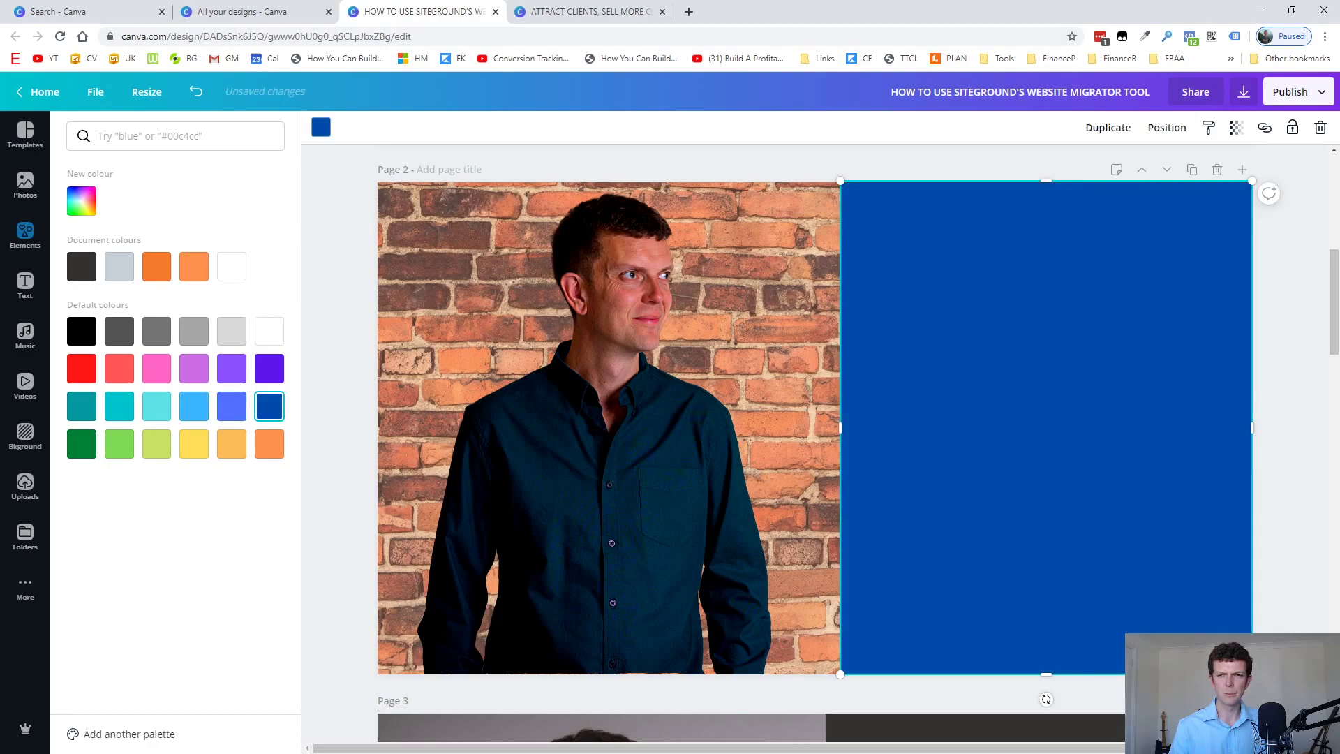
Add a default subheading text box in the upper part of the dark blue rectangle
click(26, 234)
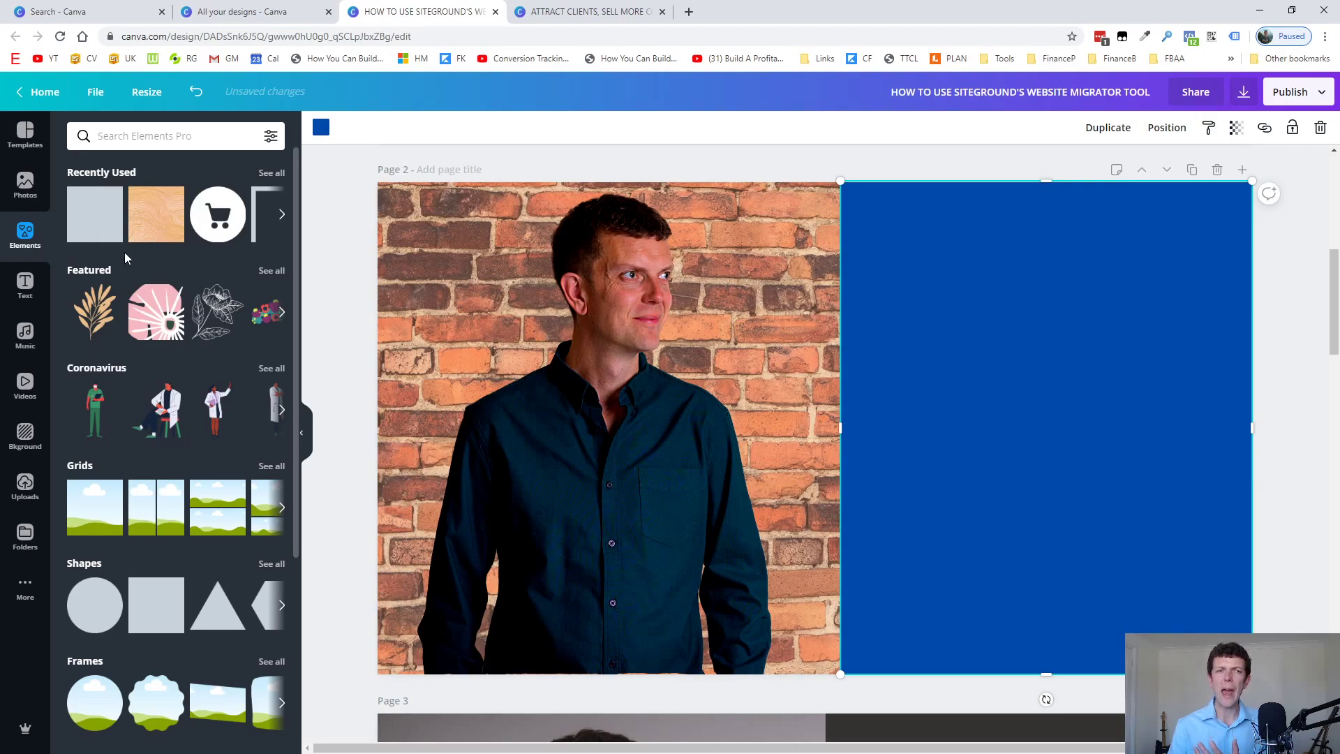
click(25, 287)
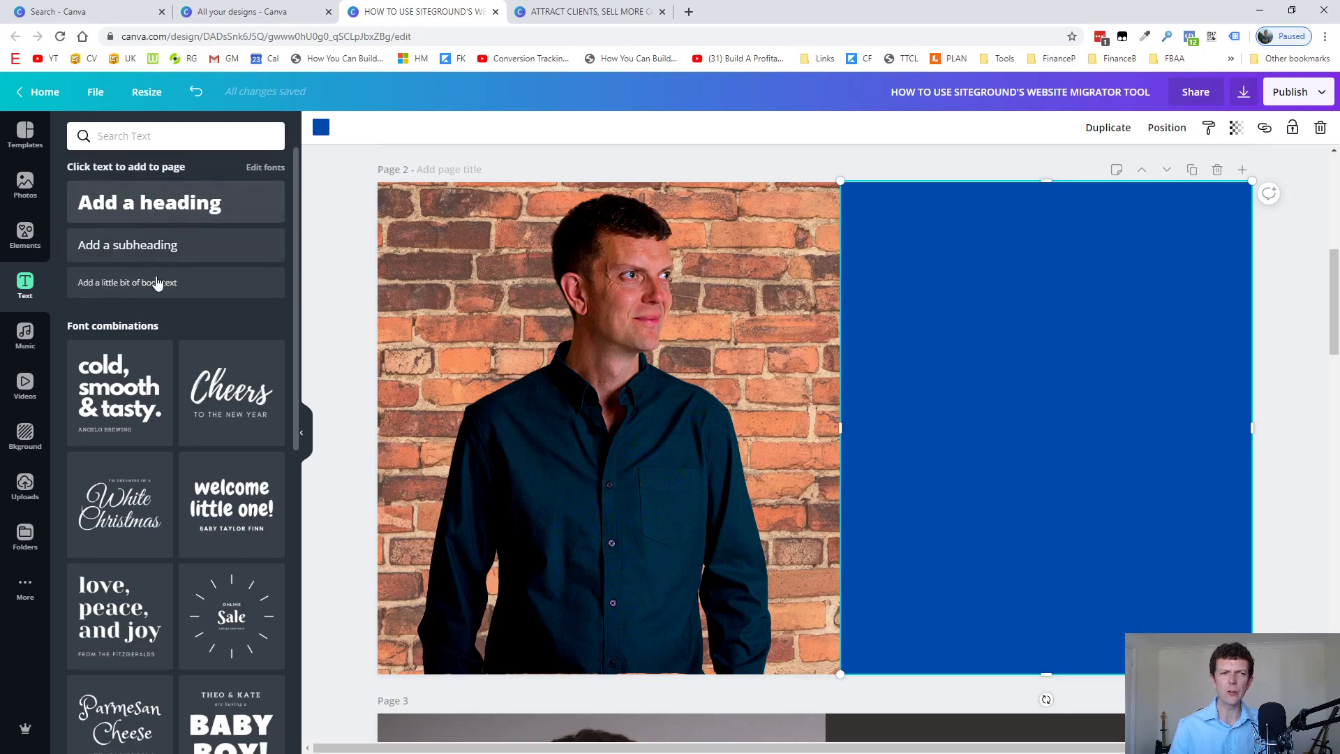
drag(149, 250, 952, 263)
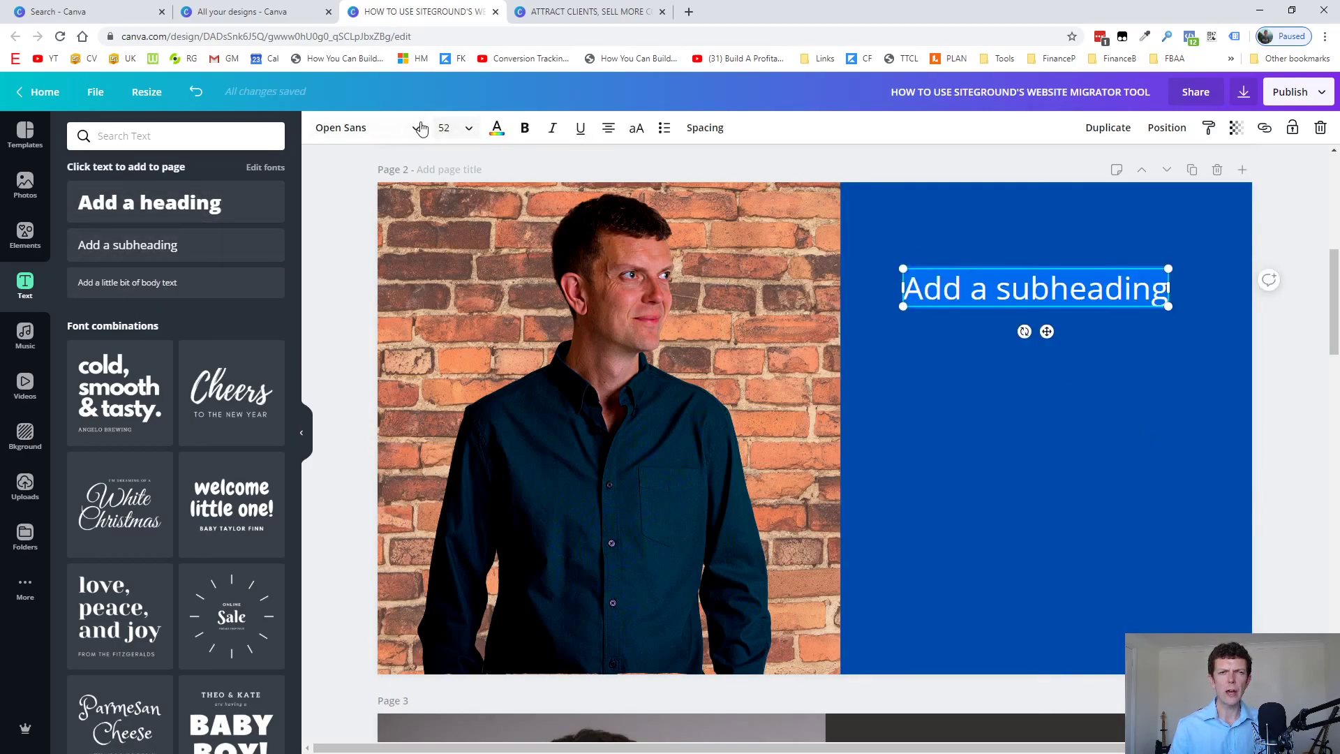
Browse the fonts available for the subheading text without changing its font
click(363, 128)
scroll(172, 378, down, 6)
scroll(172, 378, down, 20)
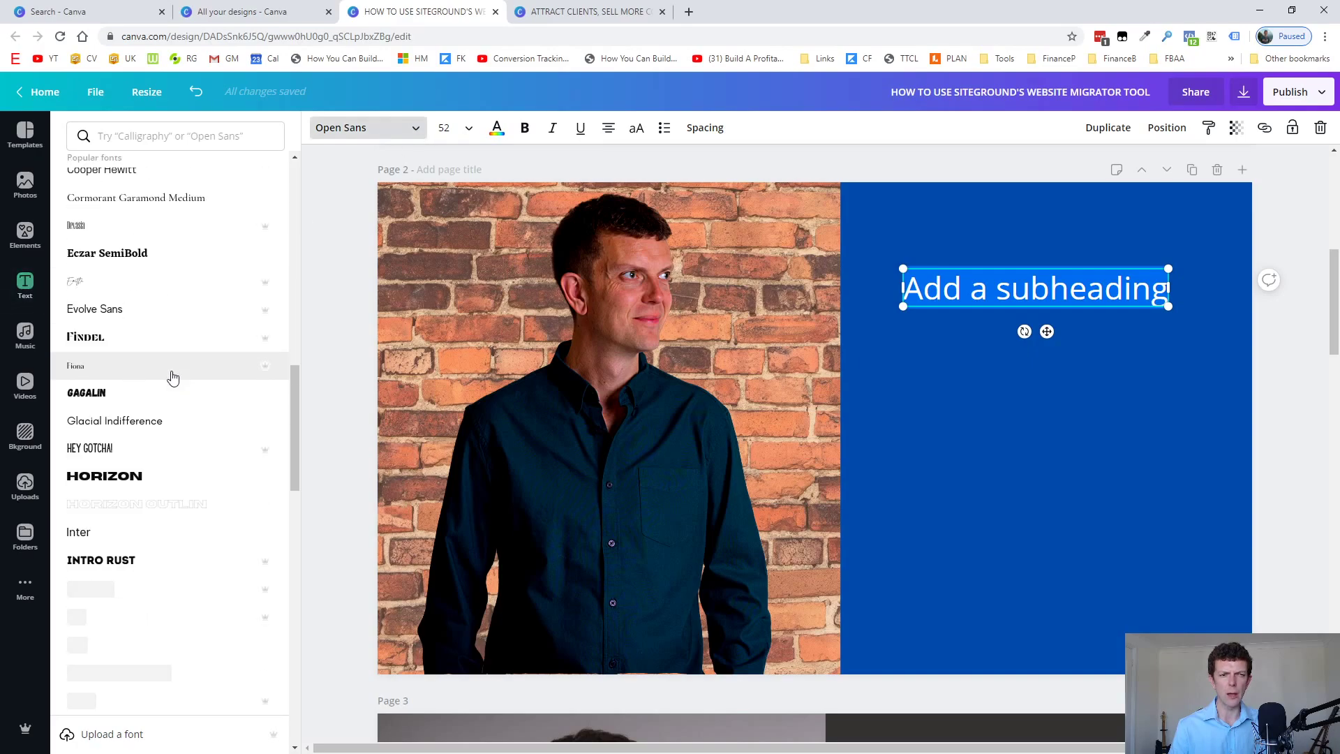
scroll(173, 377, up, 20)
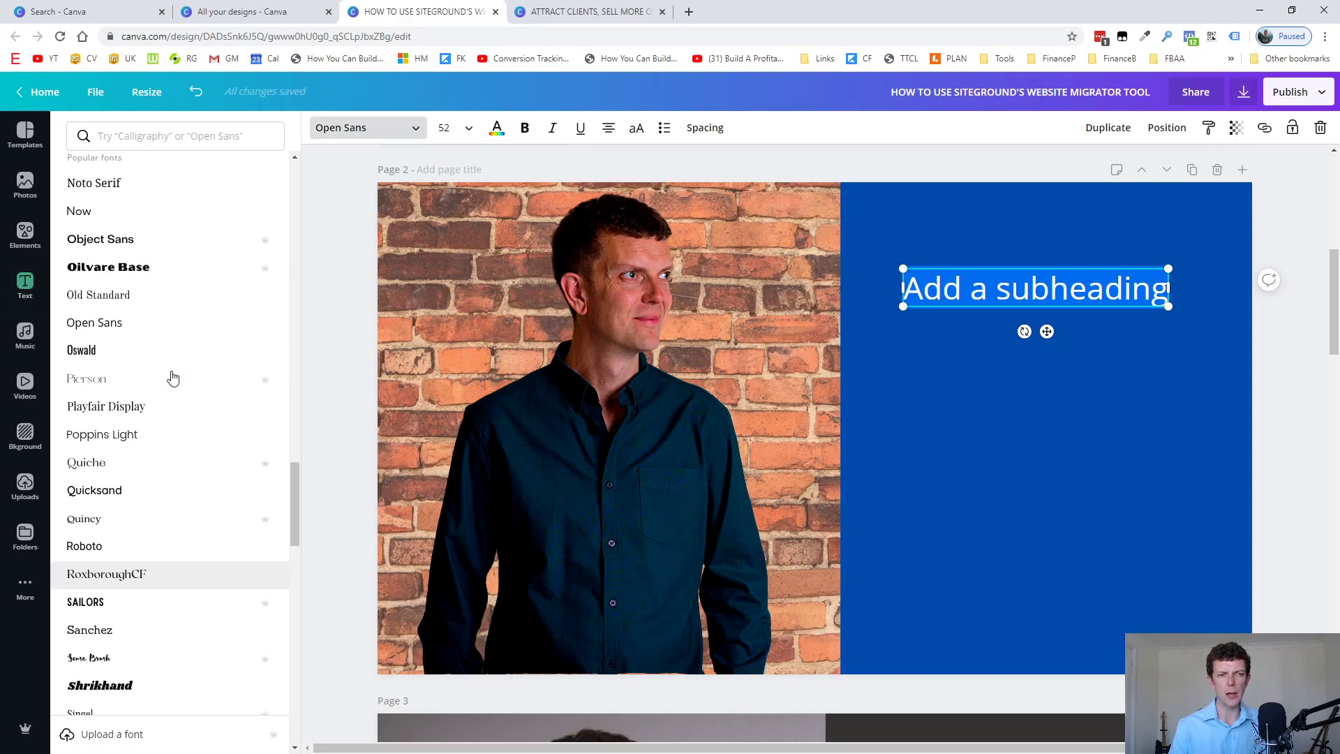
click(320, 235)
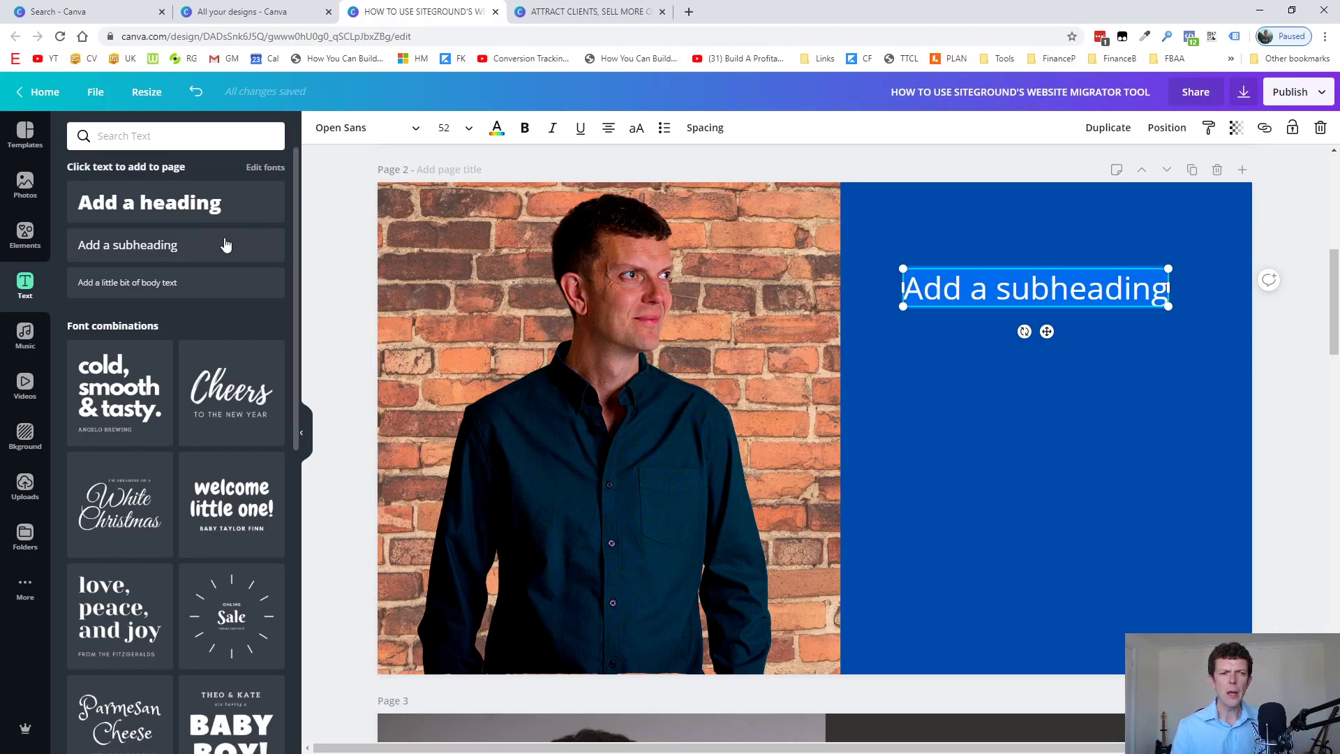
Browse the font combinations and place the "Spirit Night" text group on the dark blue rectangle
scroll(181, 398, down, 5)
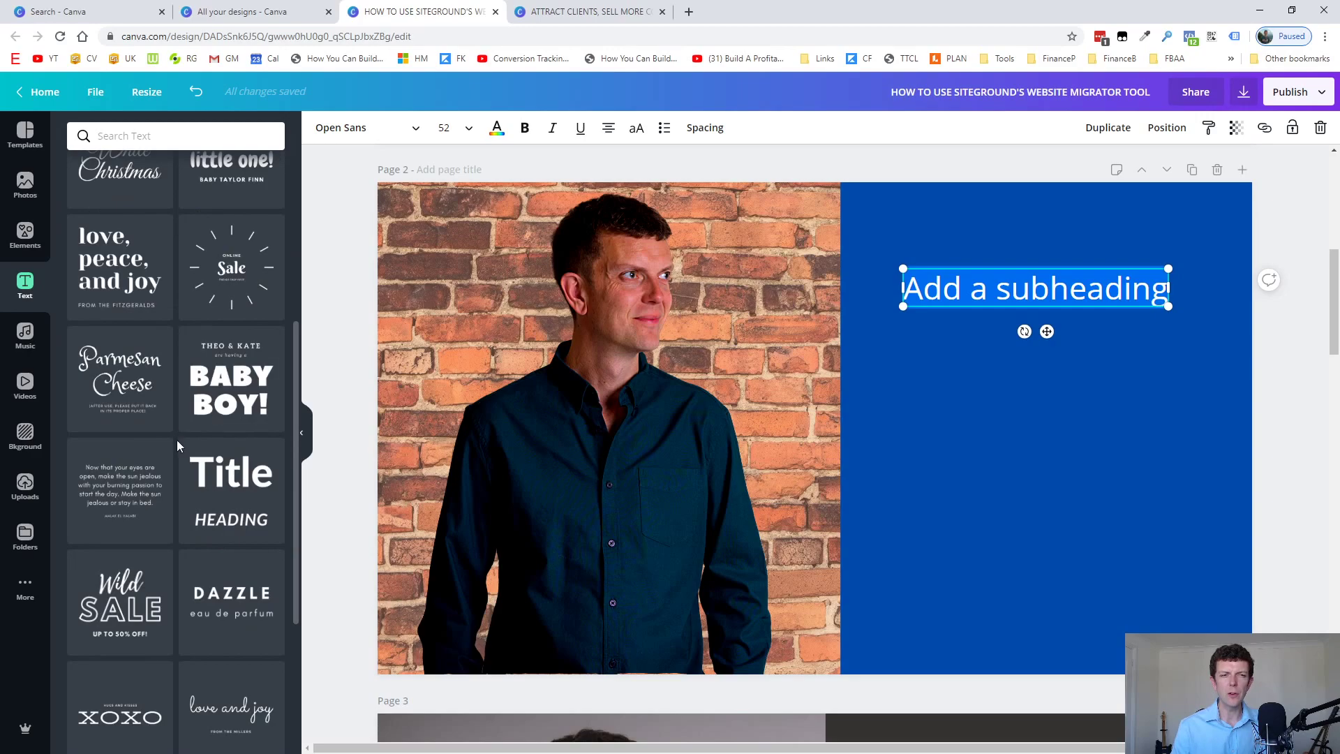
mouse_move(166, 445)
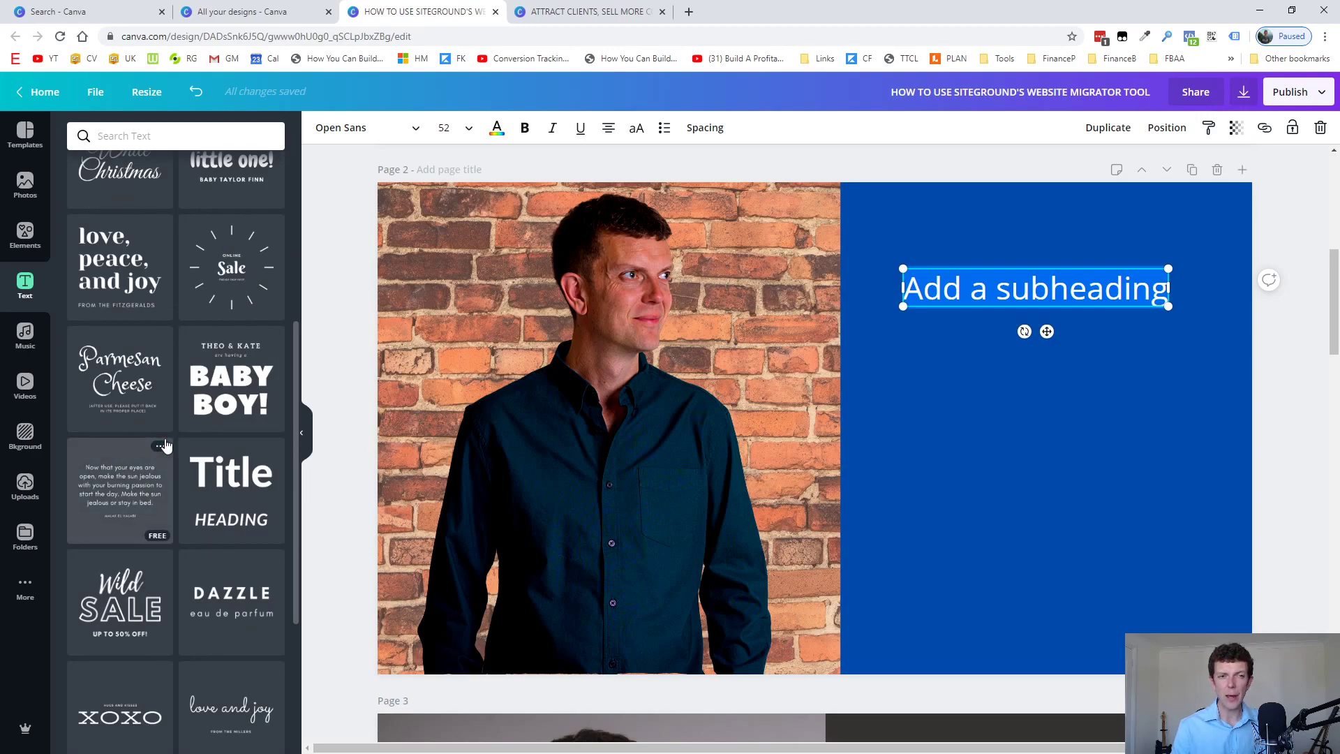
scroll(166, 445, down, 10)
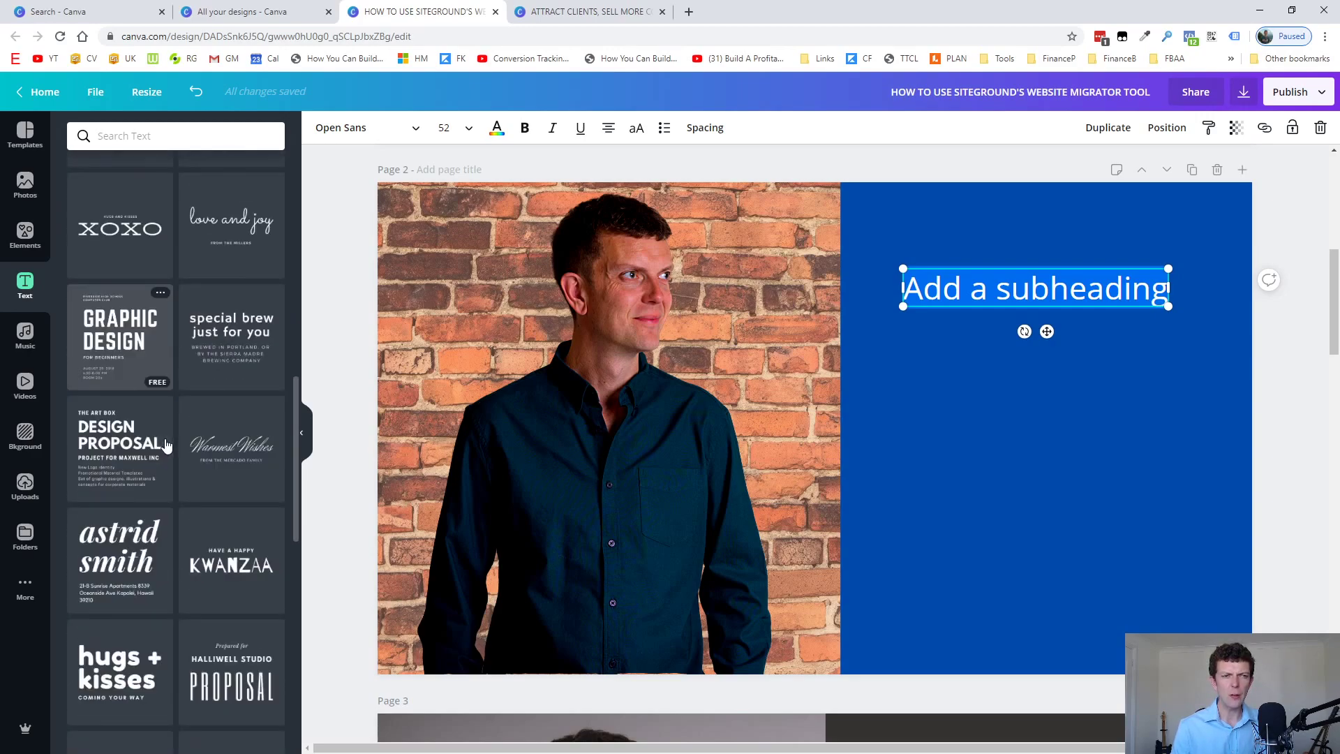
scroll(166, 445, down, 4)
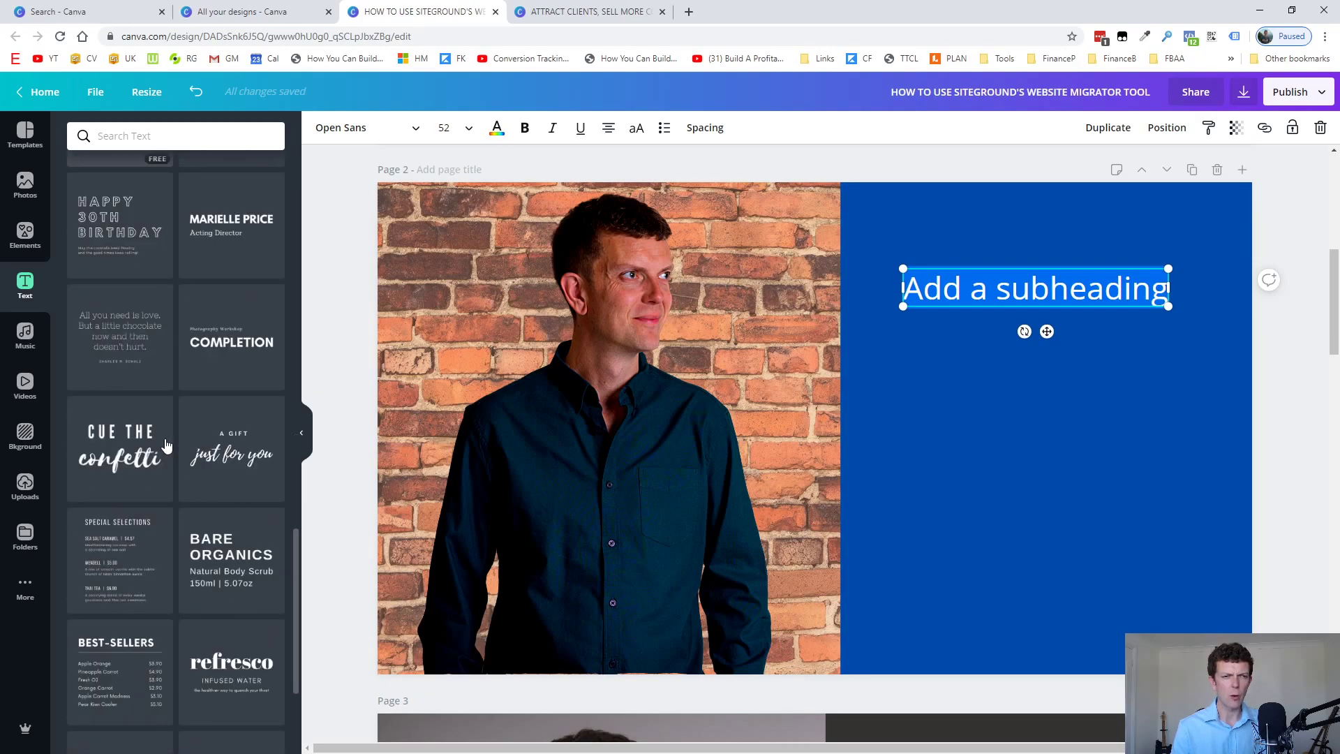
scroll(166, 445, down, 10)
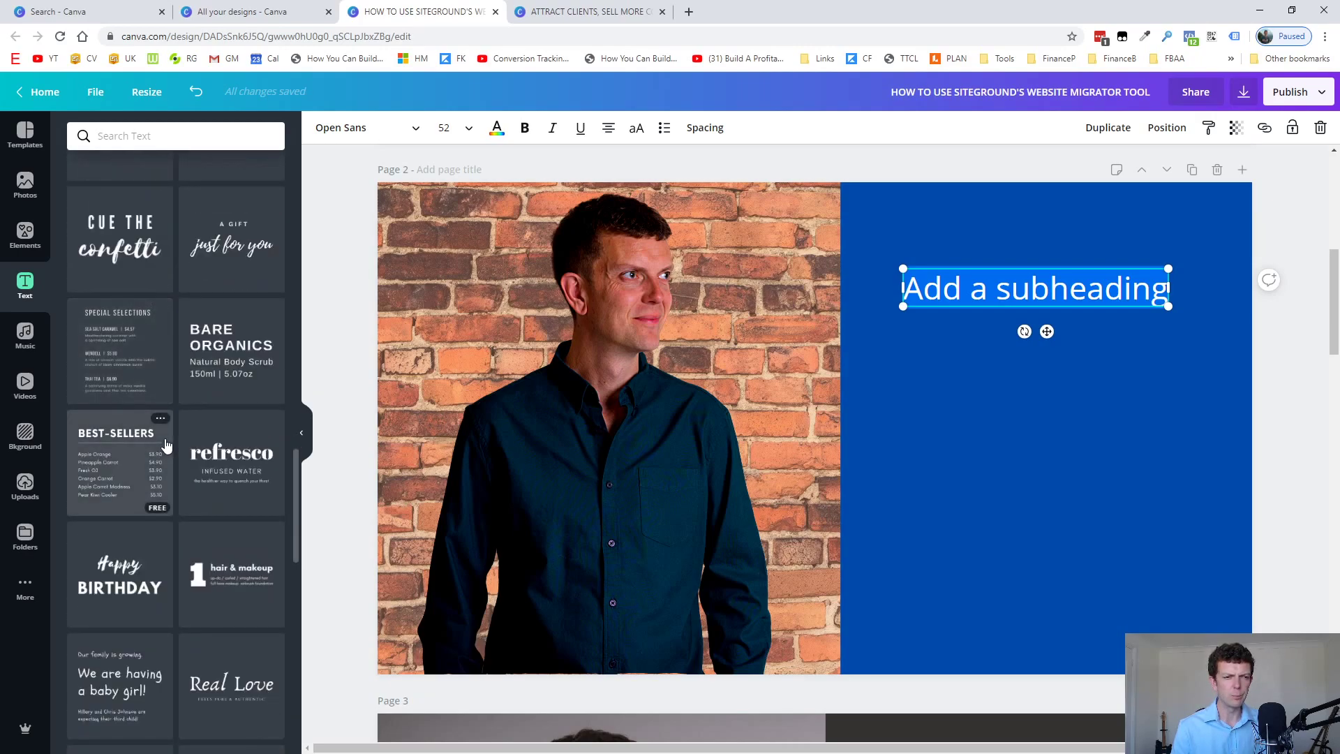
scroll(166, 445, down, 4)
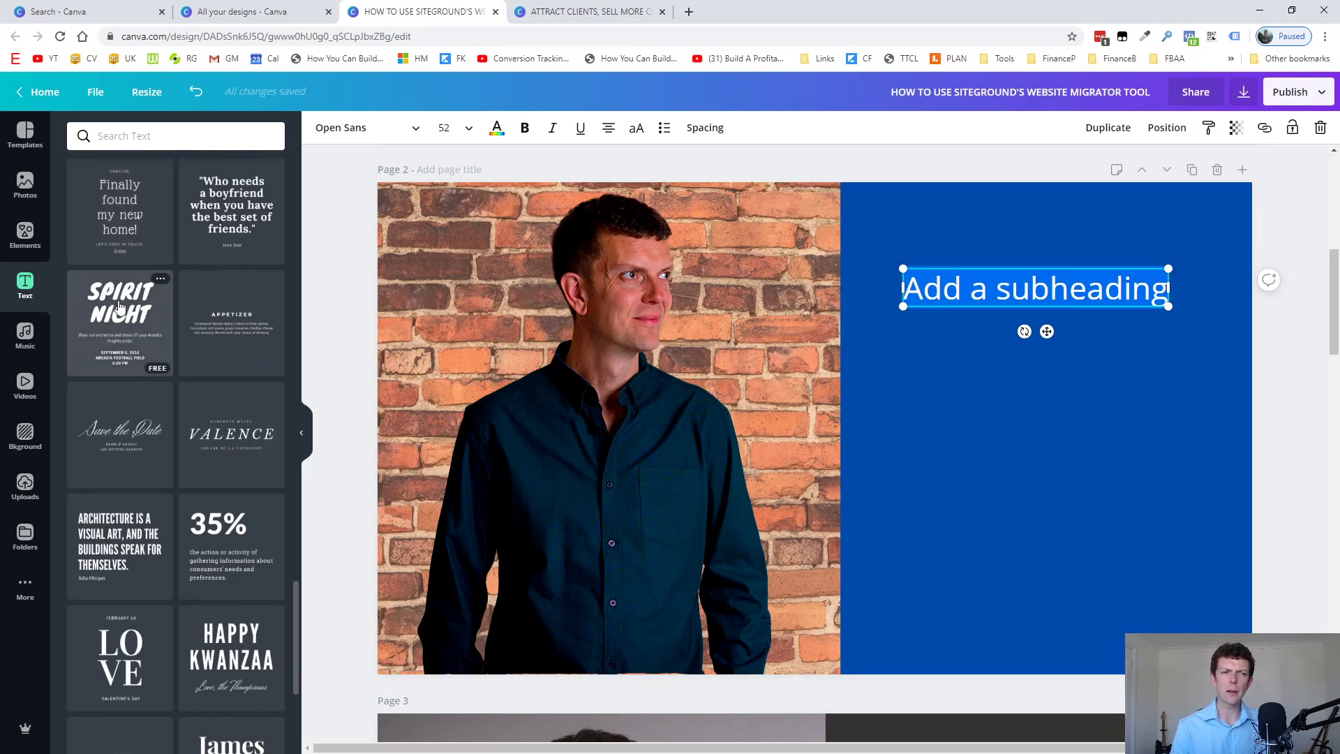
drag(118, 305, 874, 284)
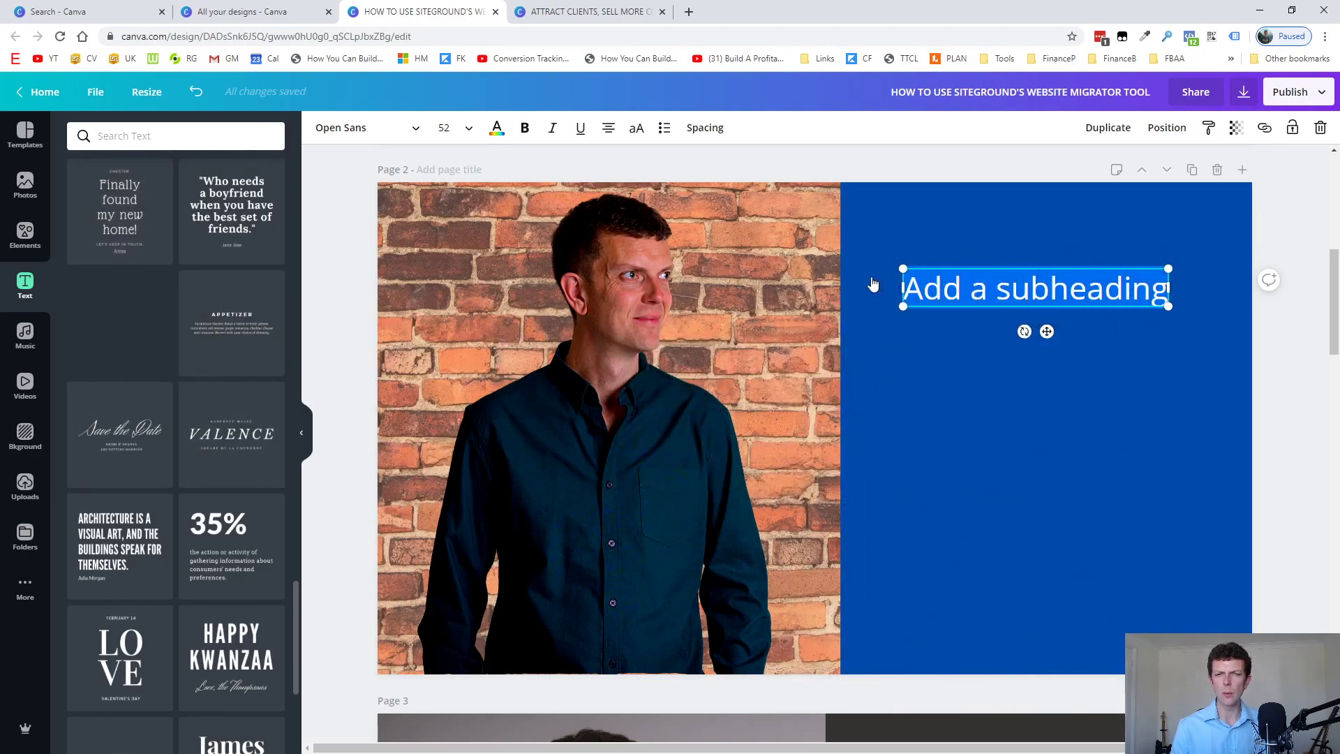
drag(1001, 390, 1005, 385)
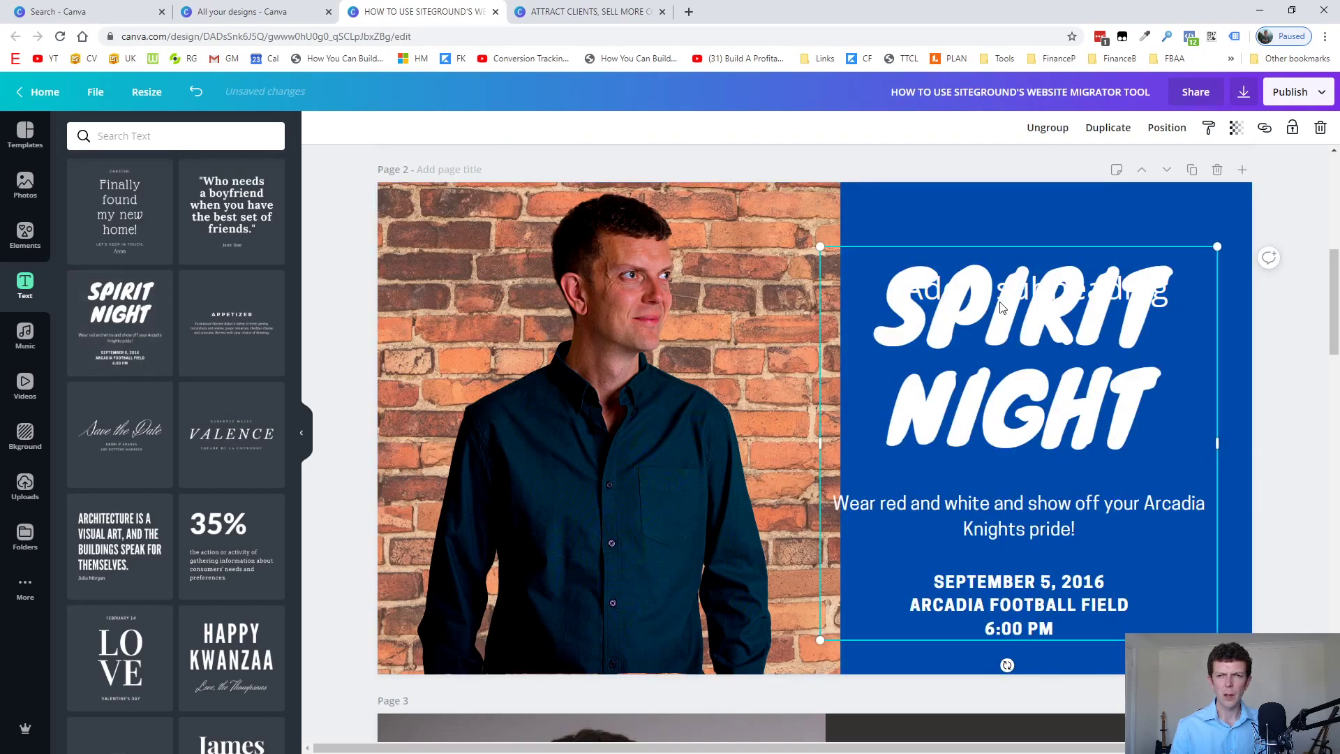
Undo the added "Spirit Night" text group and the subheading, and select the dark blue rectangle
click(1064, 309)
click(1057, 290)
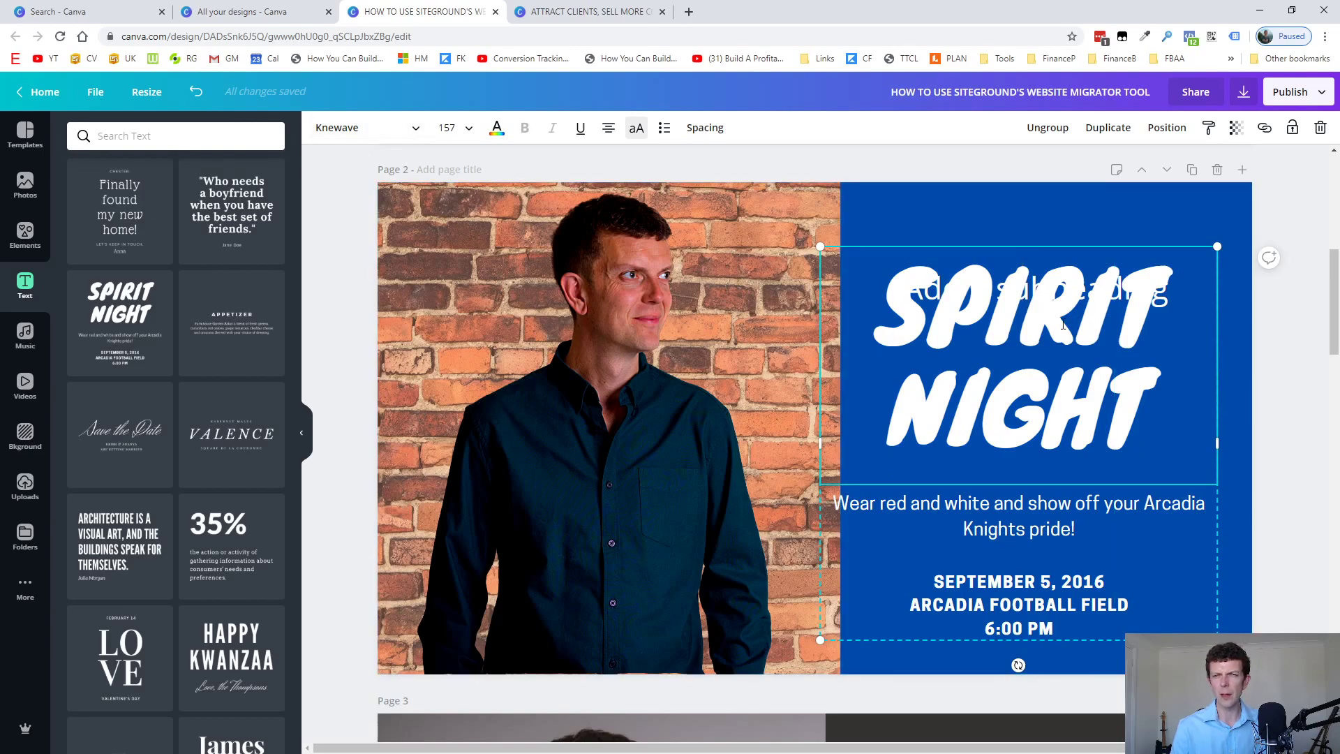
key(ctrl+z)
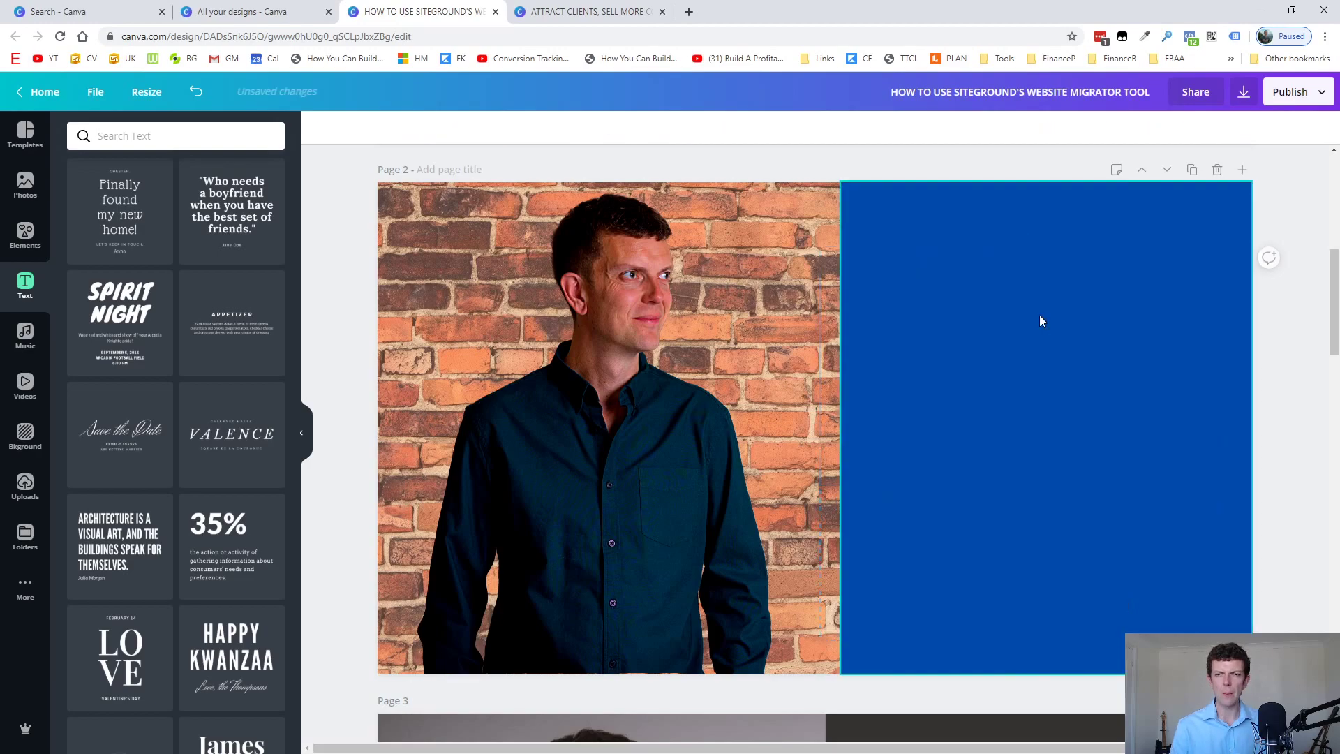
click(1022, 320)
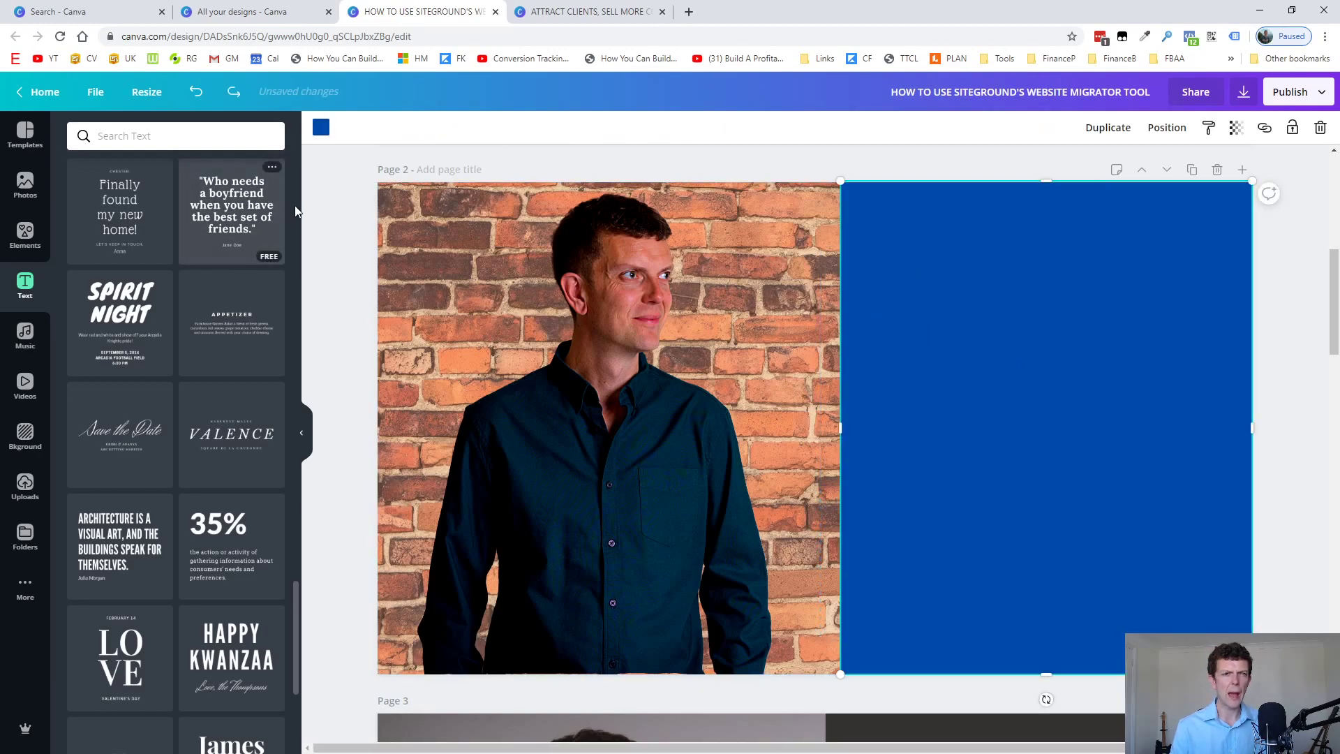
Add a default subheading text box in the upper part of the blue rectangle
click(326, 216)
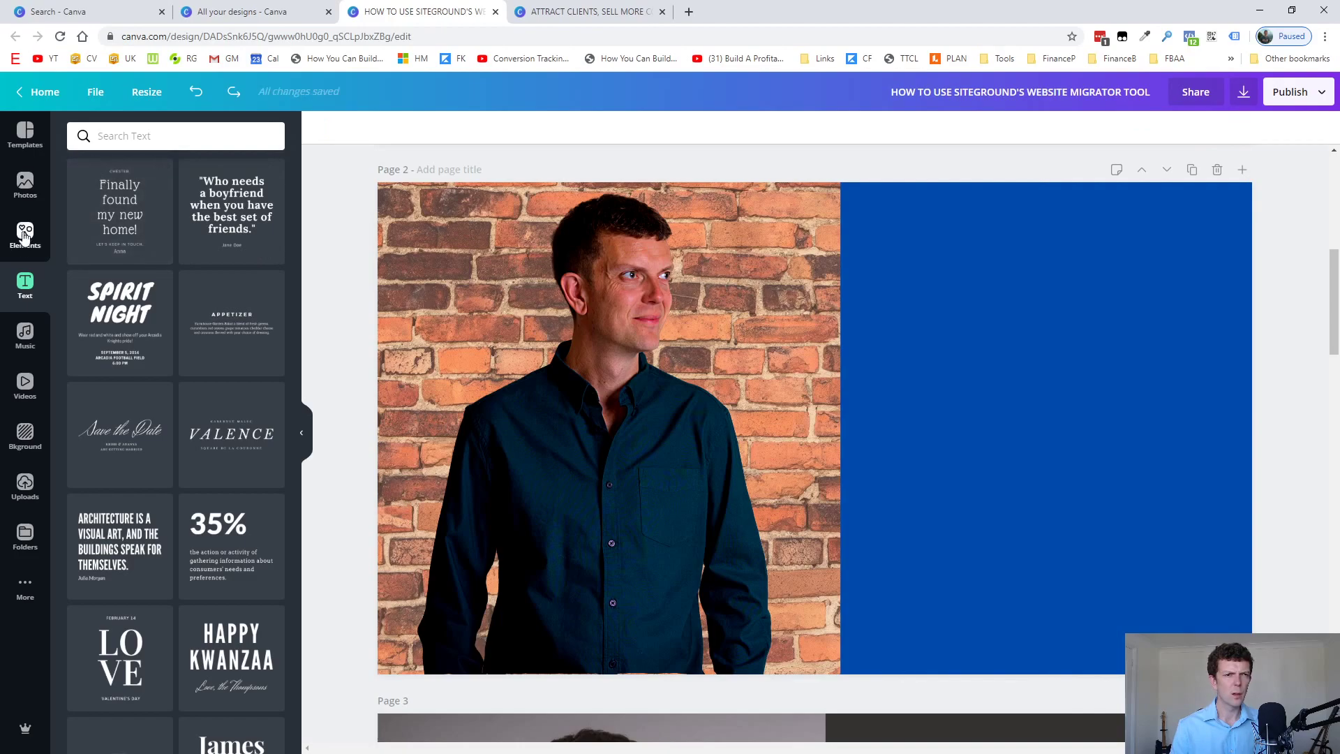
scroll(129, 294, up, 5)
scroll(128, 293, up, 3)
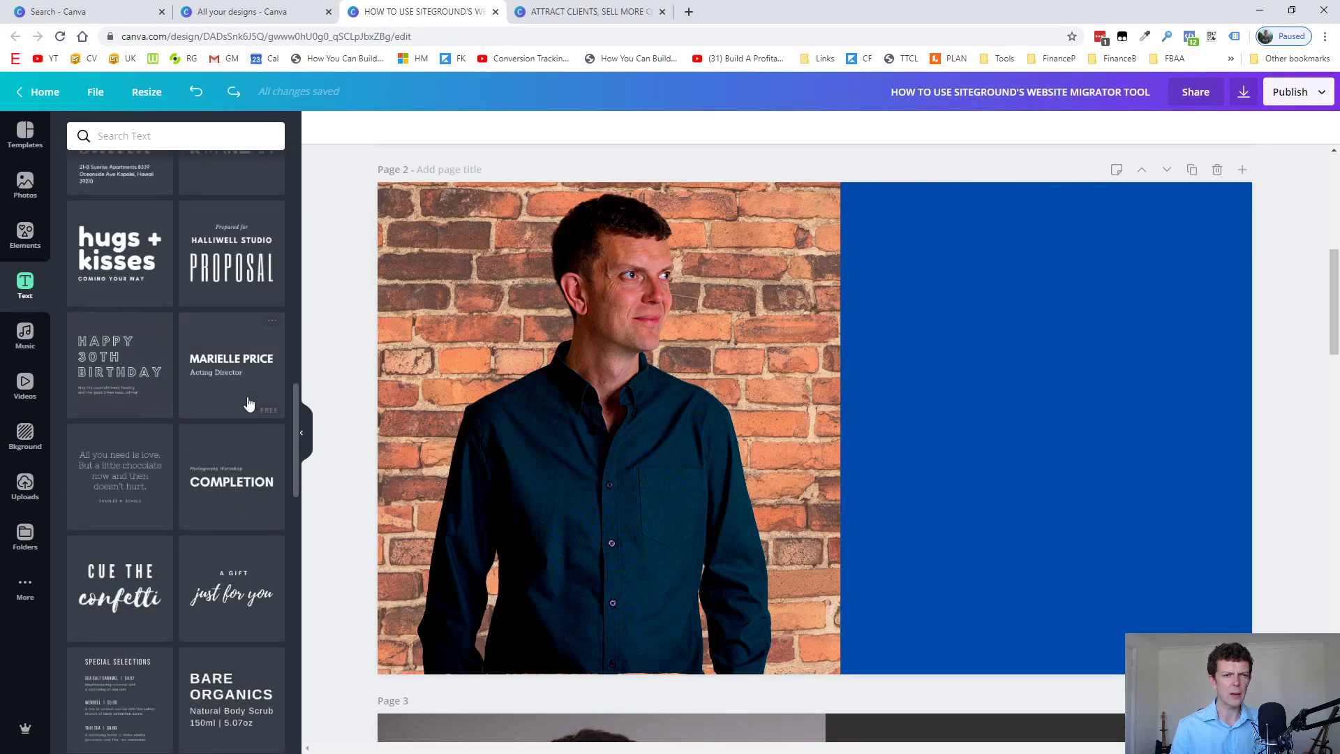
scroll(296, 210, up, 10)
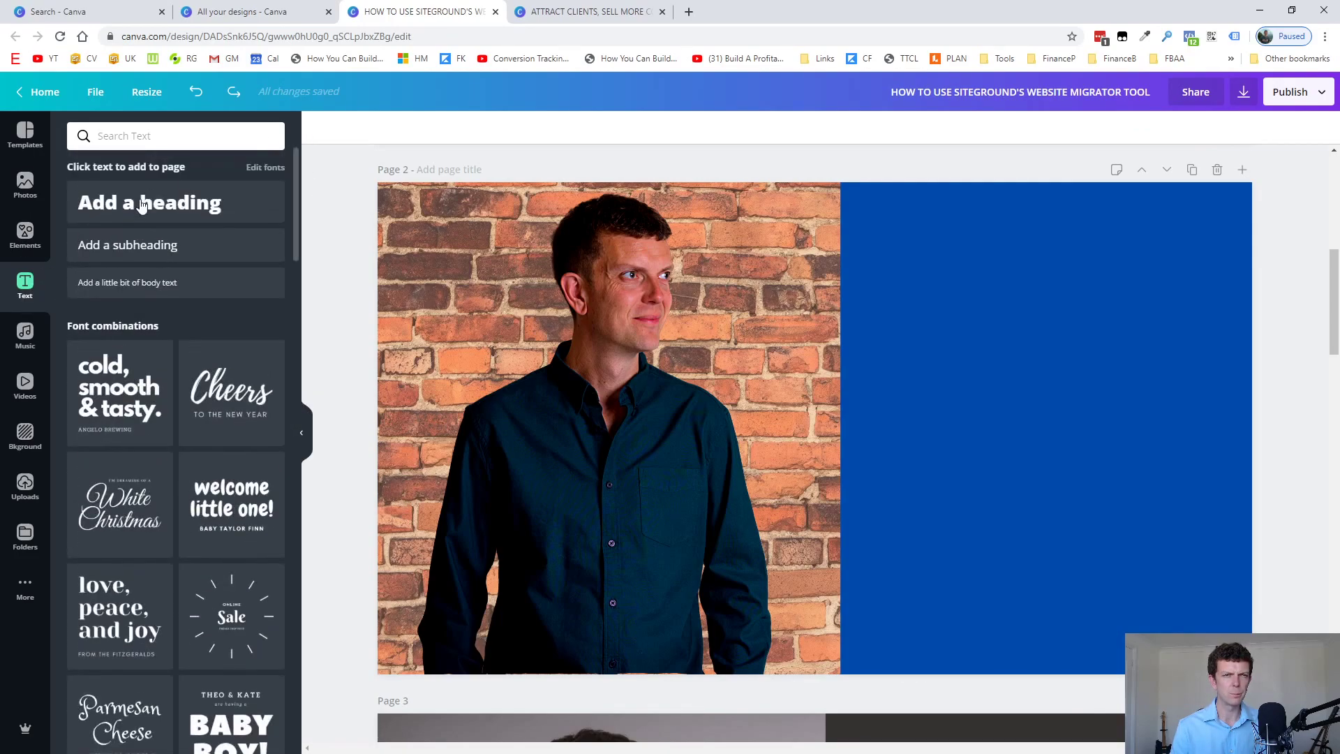
drag(144, 244, 1018, 309)
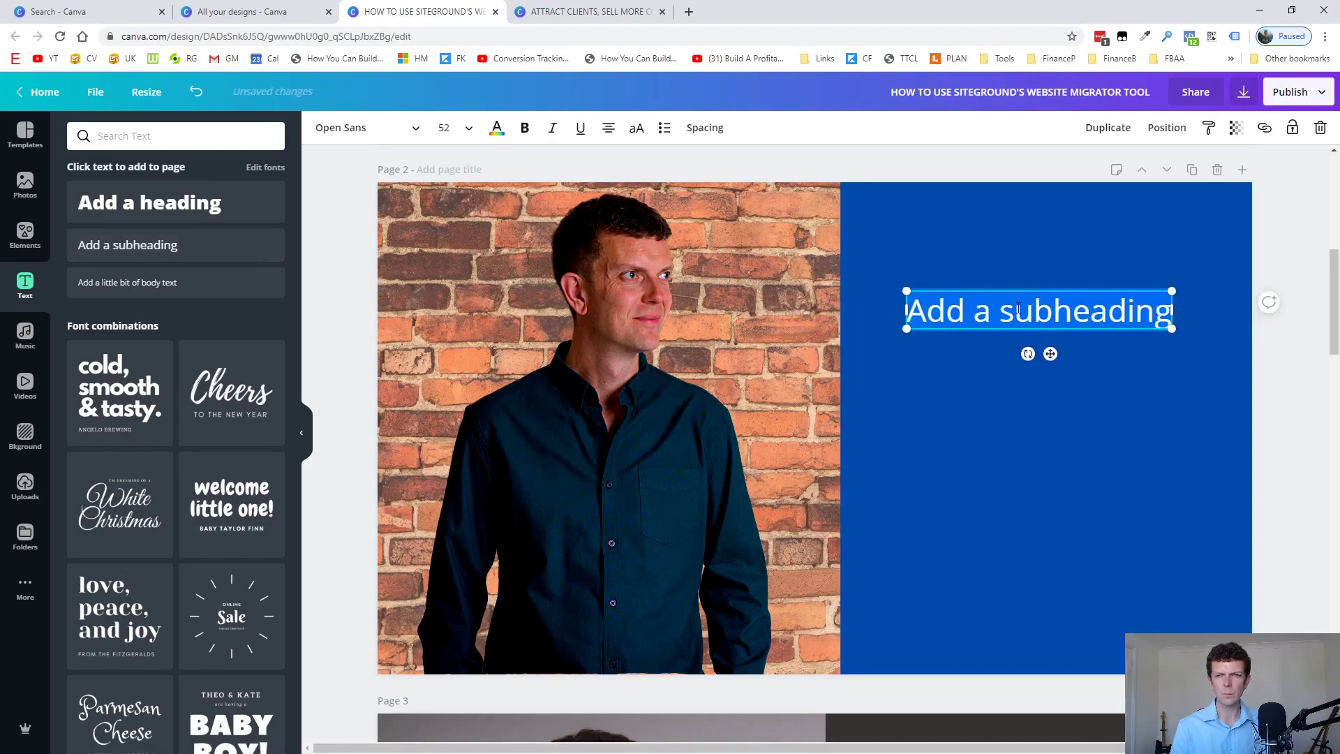
Search the fonts for "kne" and change the subheading's font to Knewave
click(416, 129)
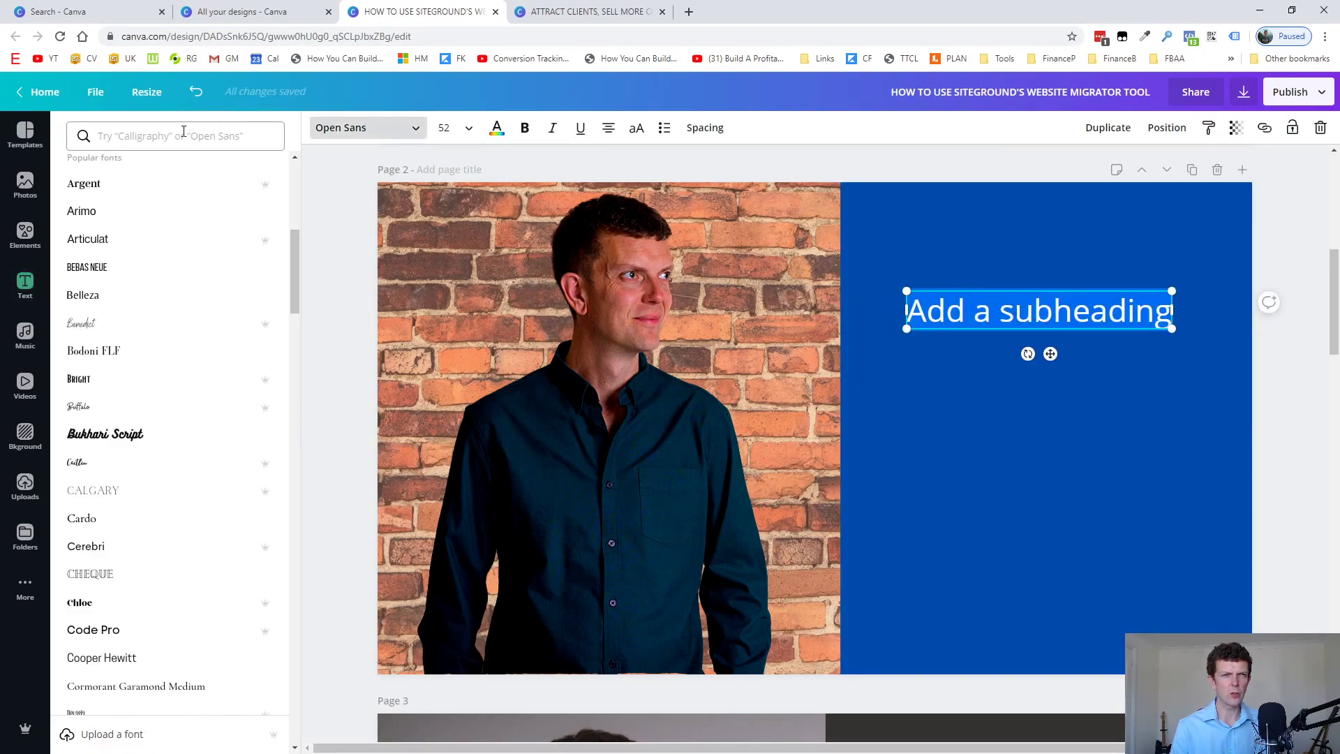
text(kne)
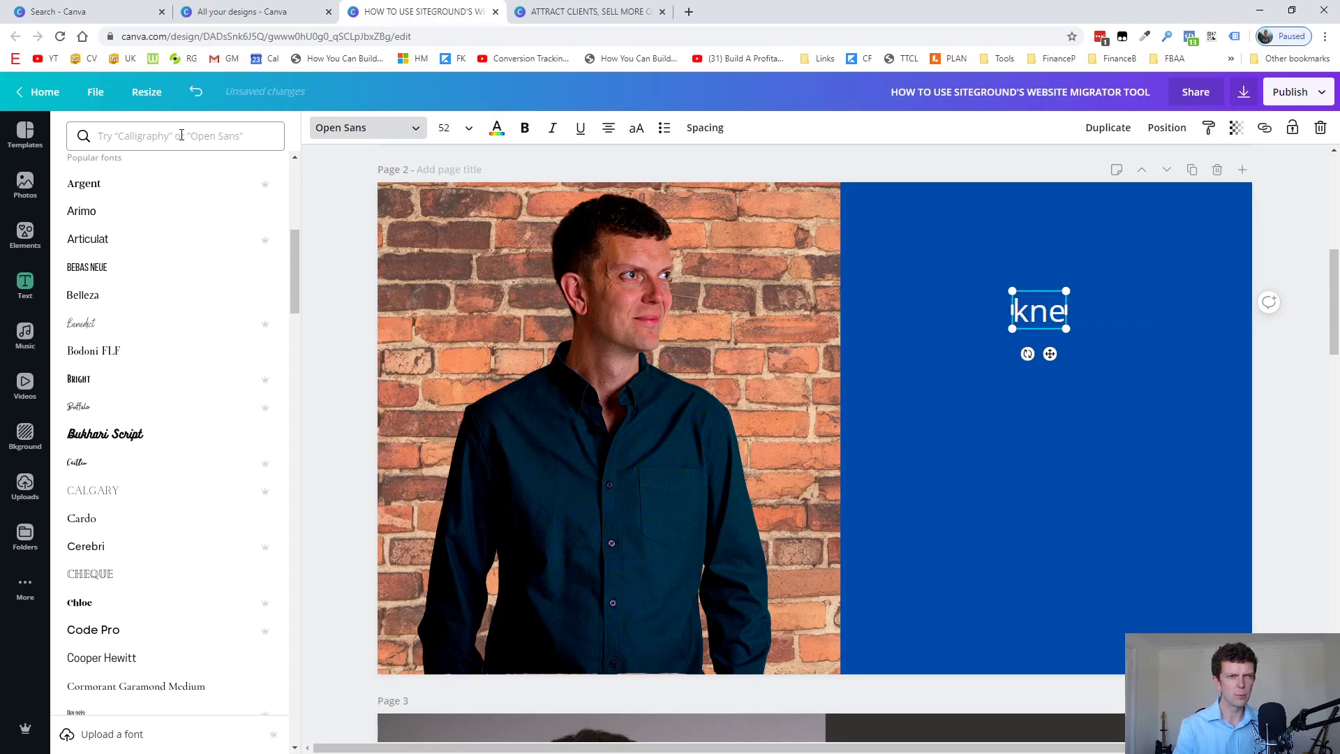
click(181, 135)
text(kne)
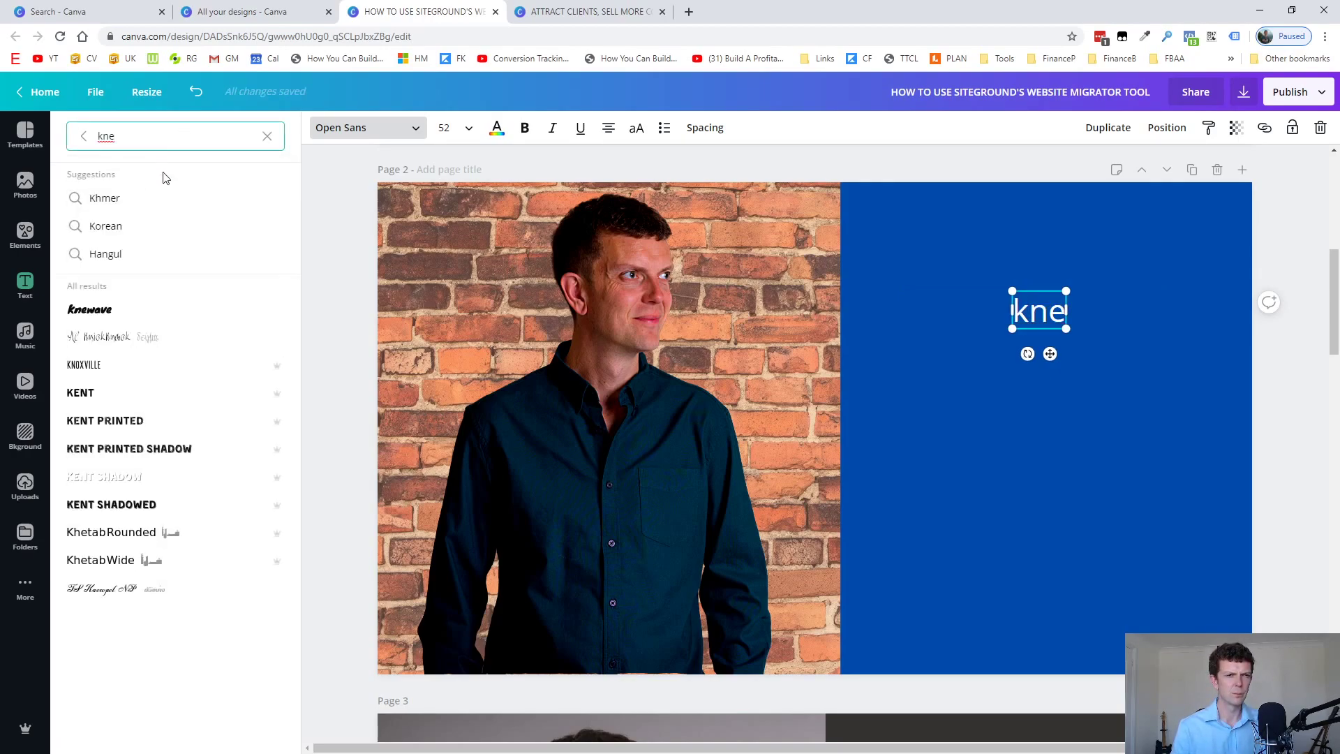
click(92, 310)
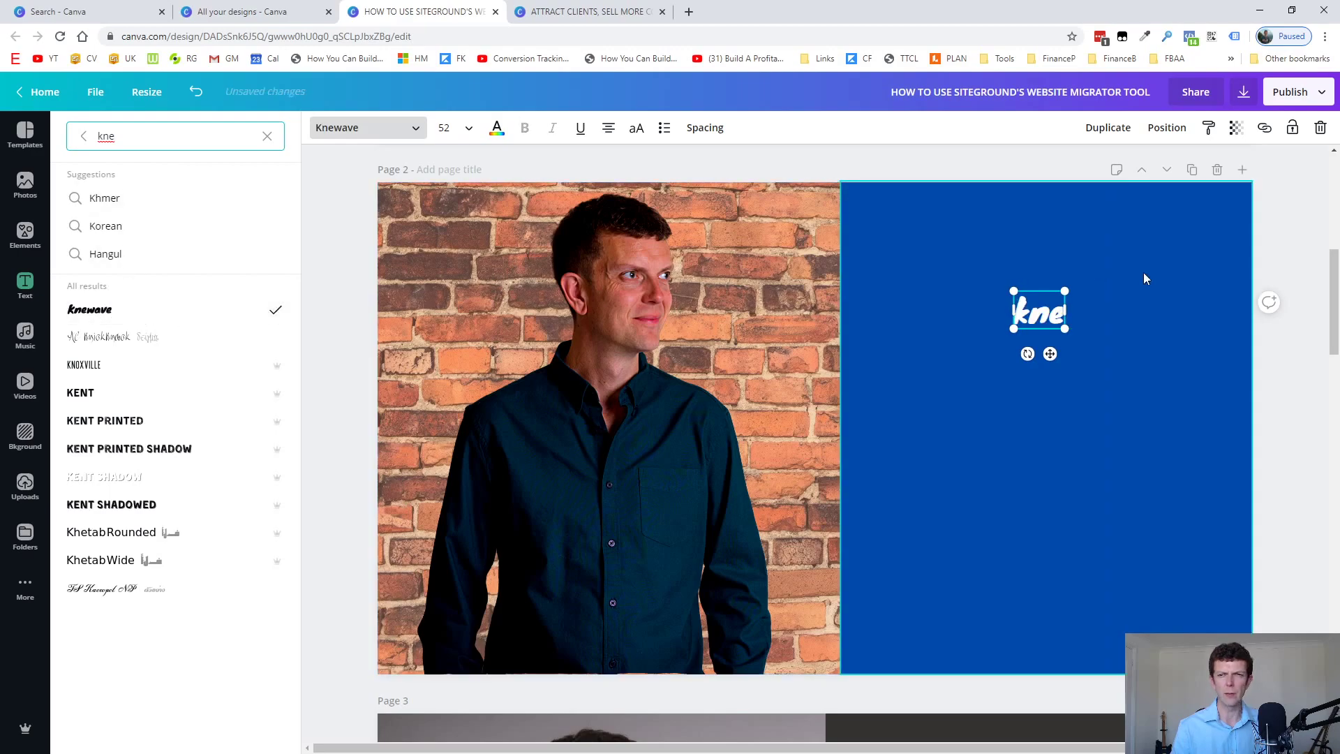
Replace the subheading text with the presenter's first name in possessive form followed by "New Training"
click(1042, 312)
text(Rob's N)
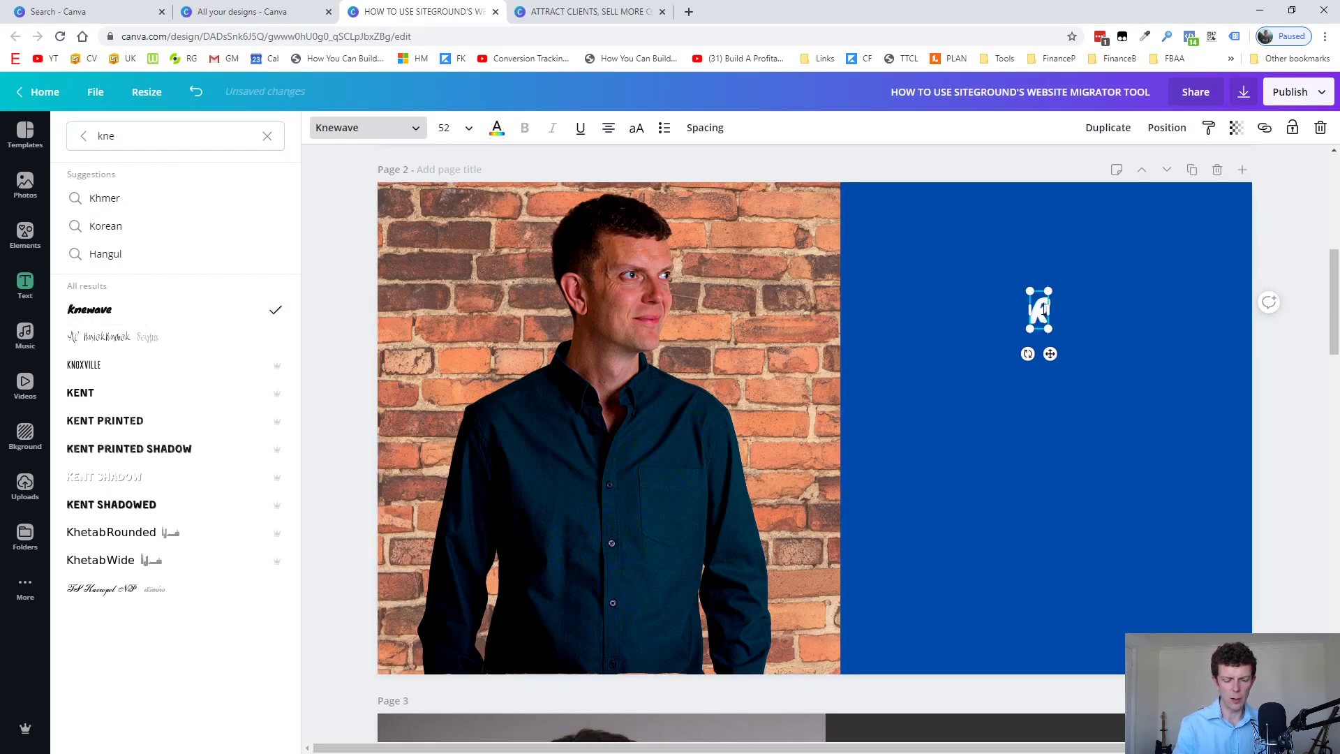
text(Training)
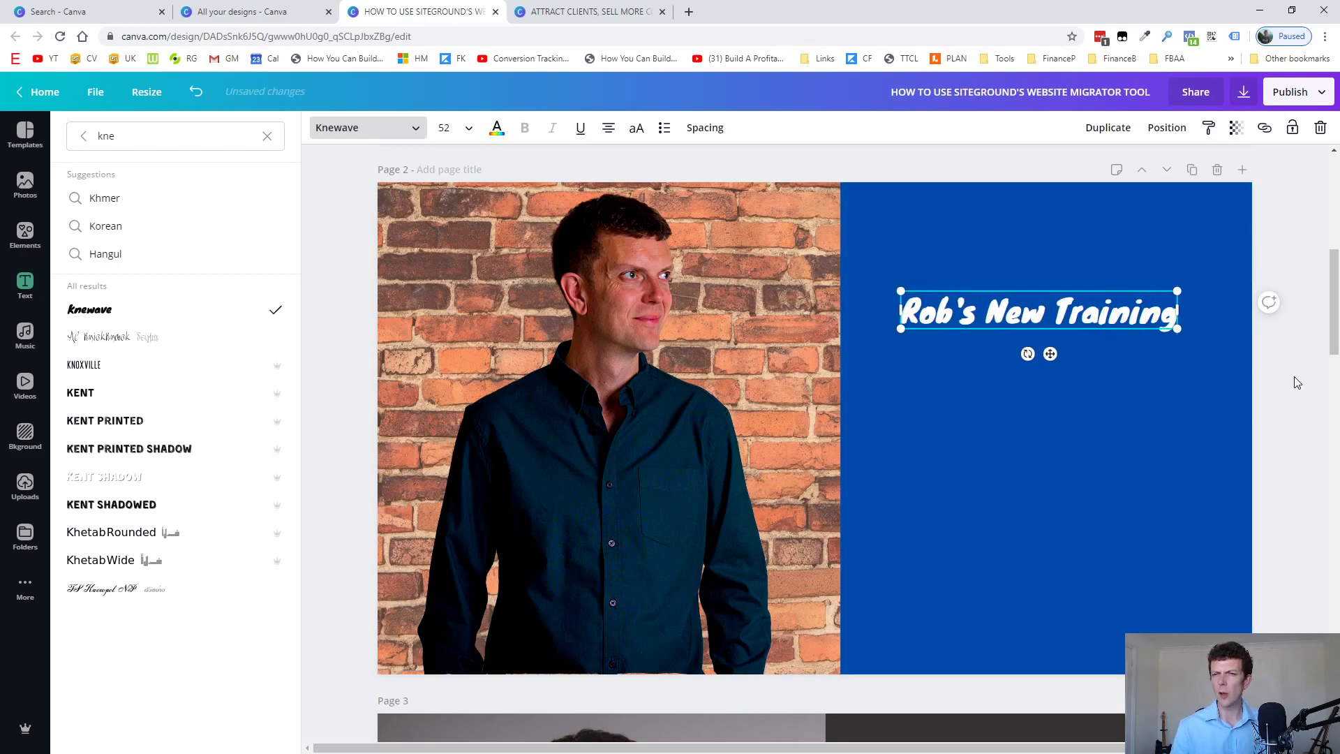
key(Escape)
Set the blue rectangle's transparency to 69 and recolour it black
click(1087, 386)
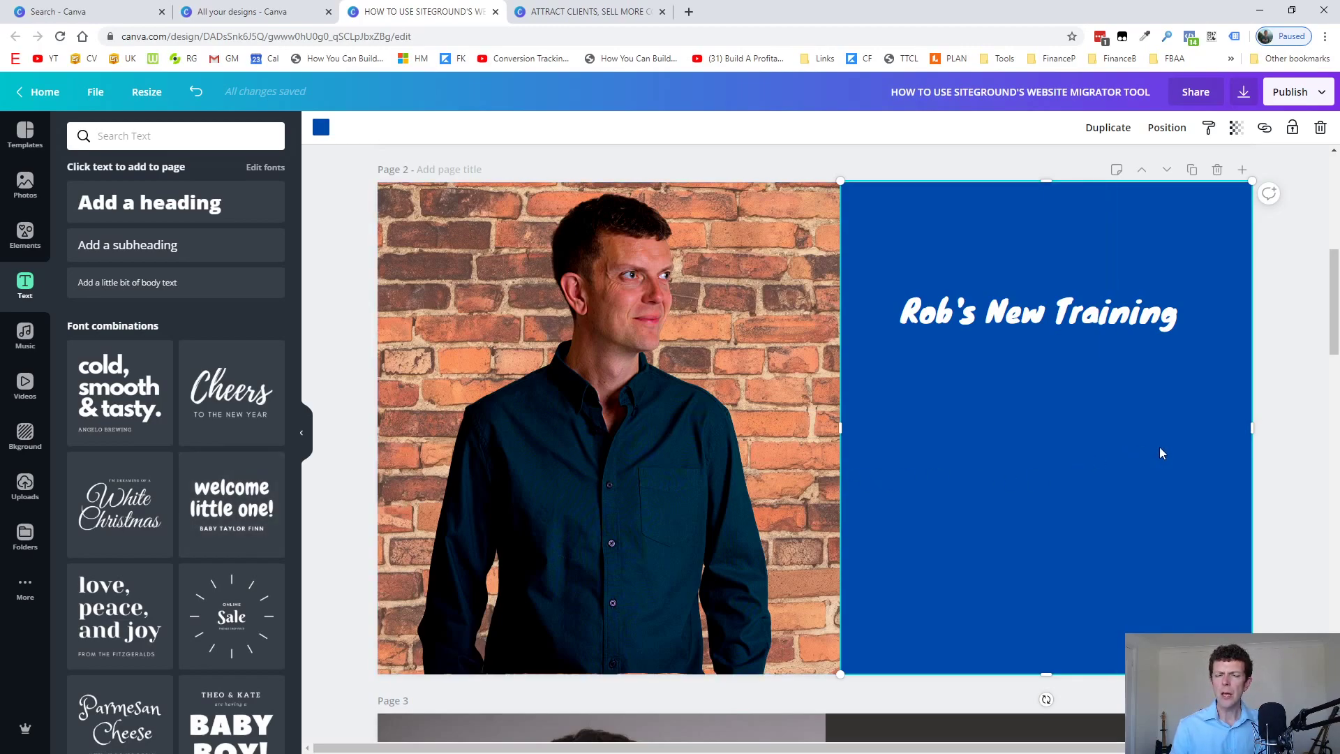
click(1235, 127)
drag(1193, 164, 1172, 171)
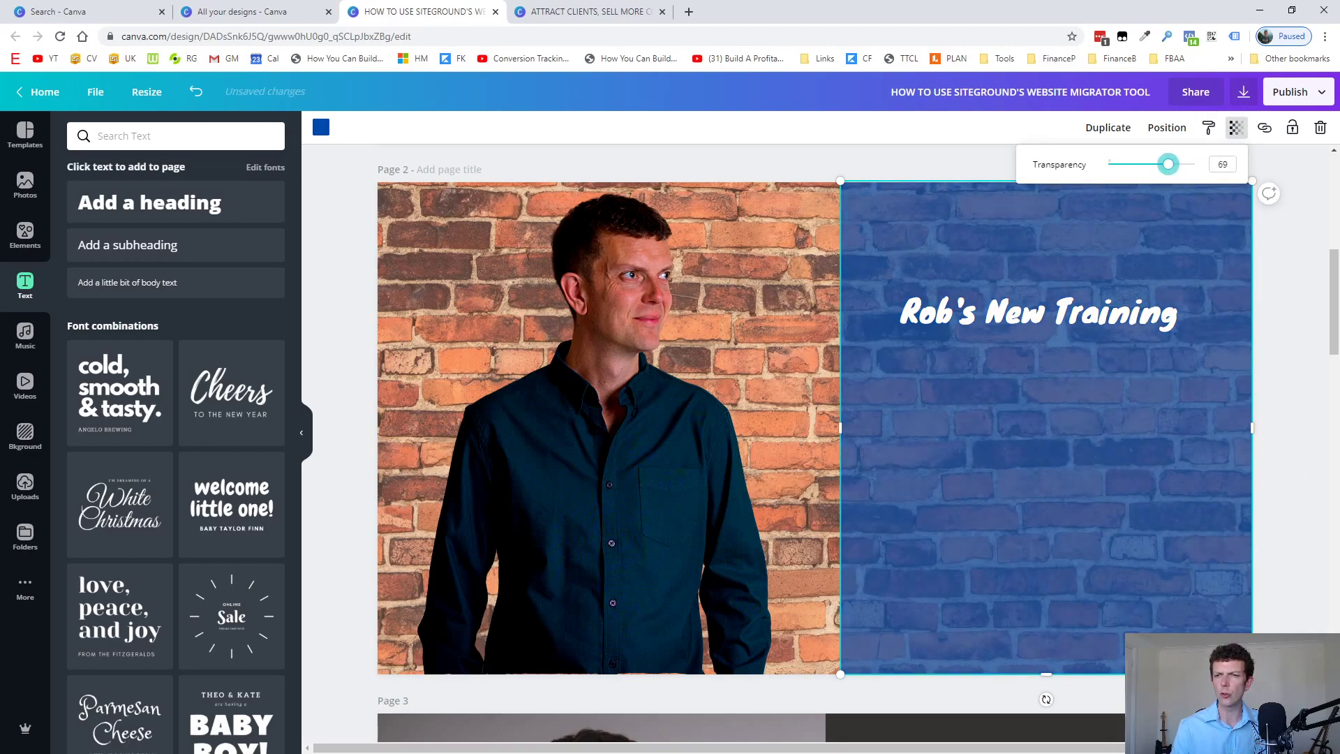
click(320, 129)
click(81, 331)
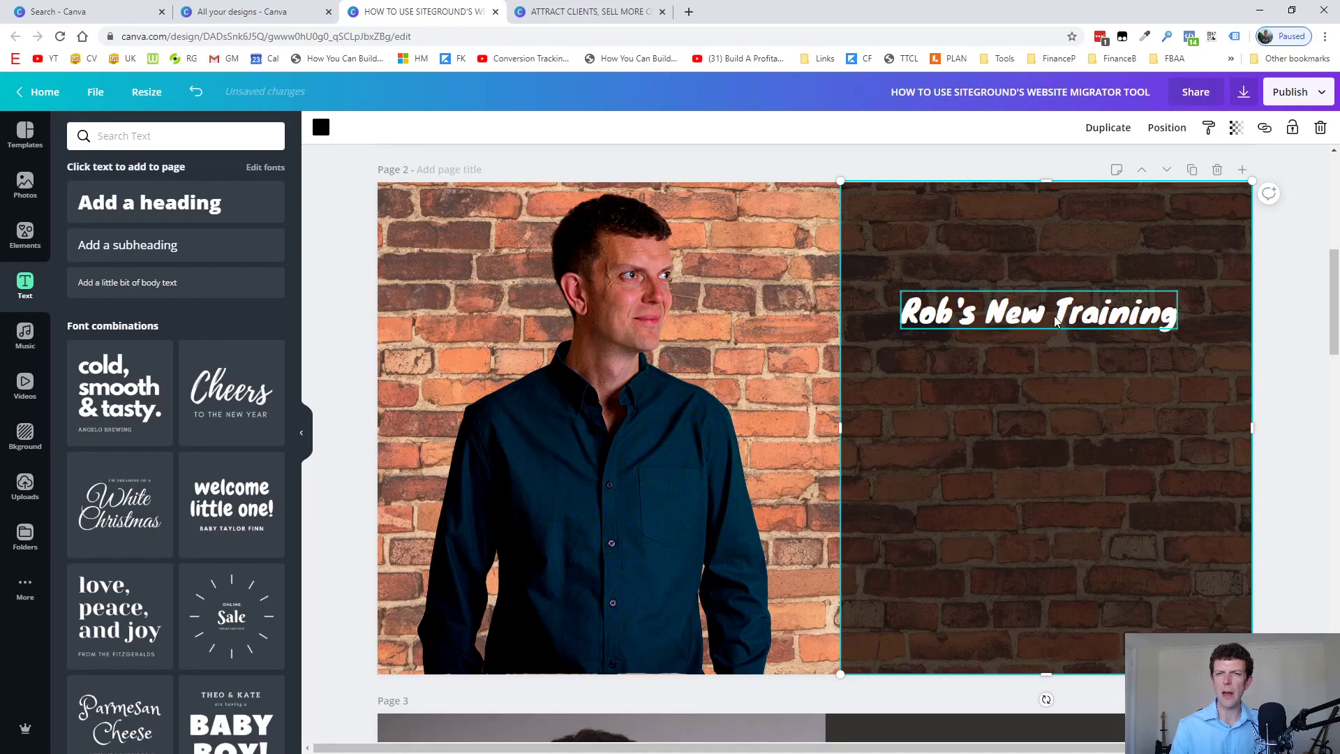
Move the training title slightly higher on the dark overlay and deselect it
drag(1055, 313, 1057, 273)
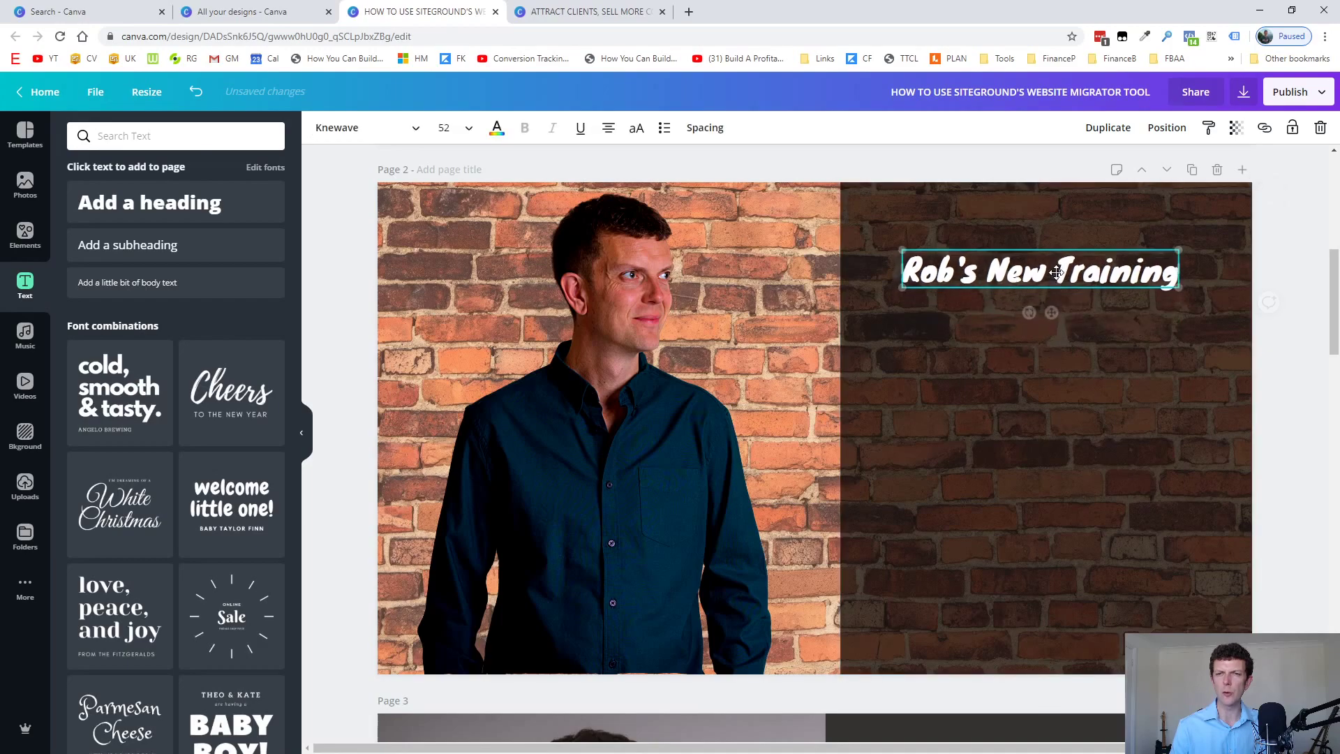
click(1298, 416)
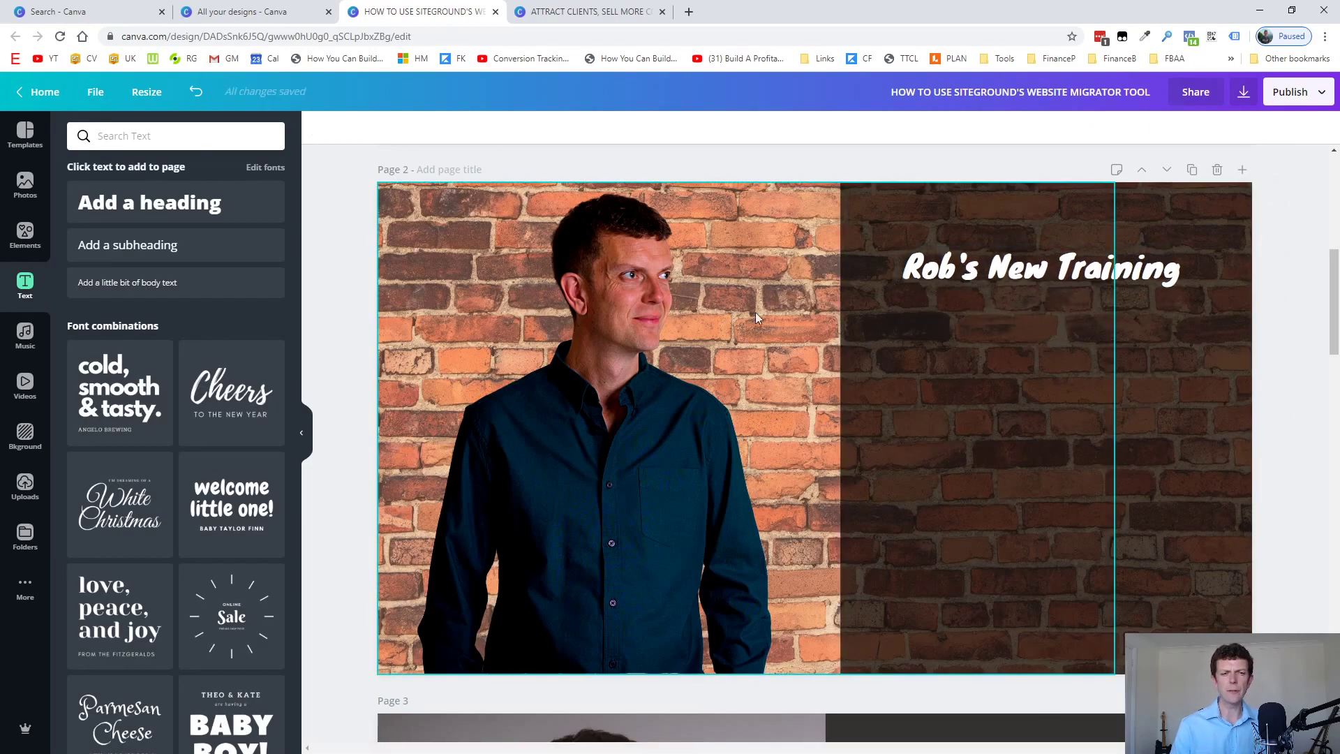
Look through the thumbnail pages below the edited one to compare their layouts
scroll(750, 335, down, 6)
scroll(739, 405, down, 5)
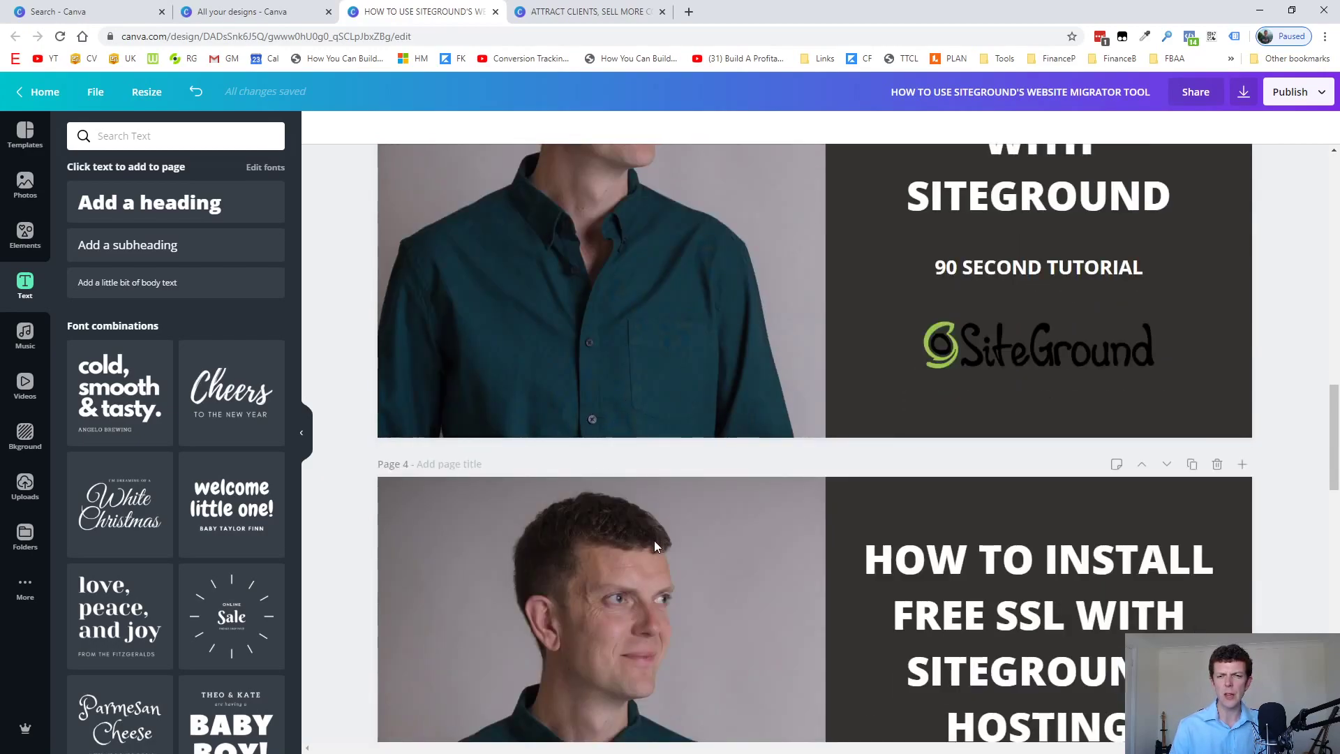
scroll(655, 538, down, 6)
scroll(655, 542, down, 4)
scroll(654, 543, up, 14)
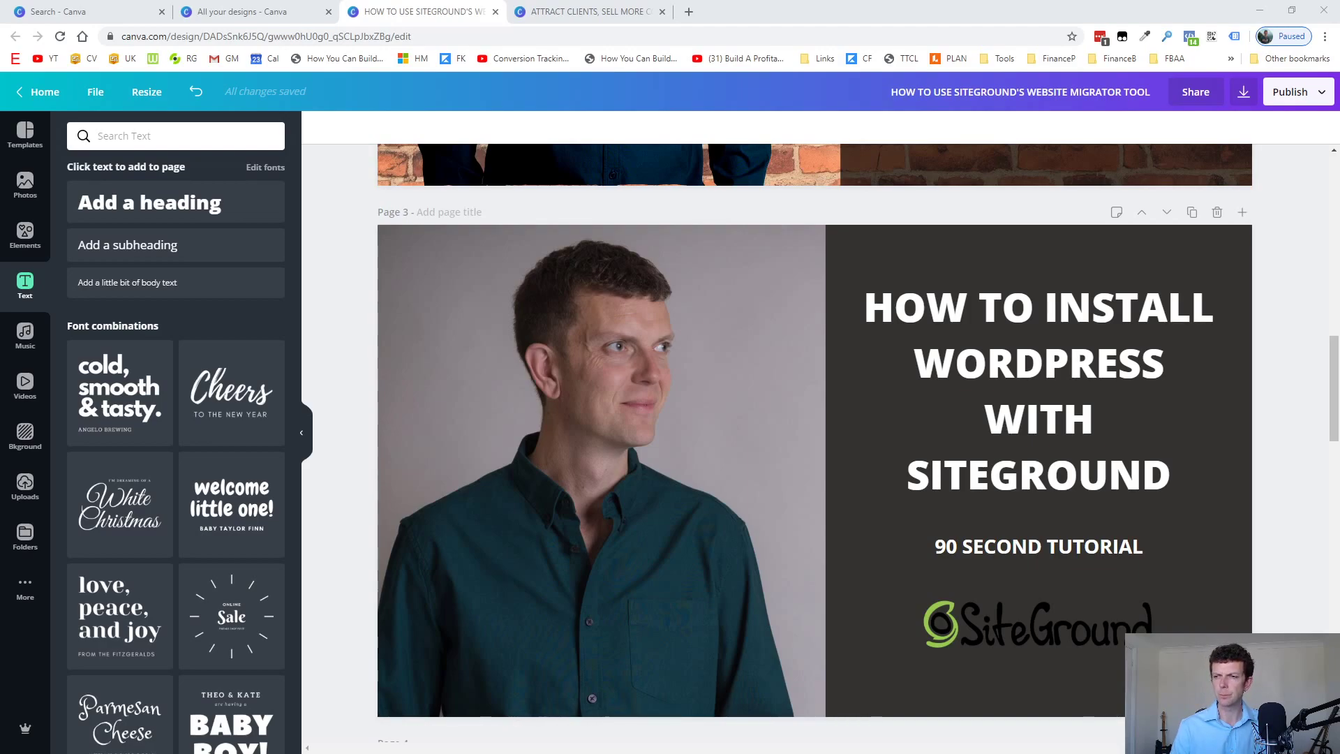
Close the thumbnail and book cover designs and open the GAIN logo design from the designs overview
key(ctrl+shift+Tab)
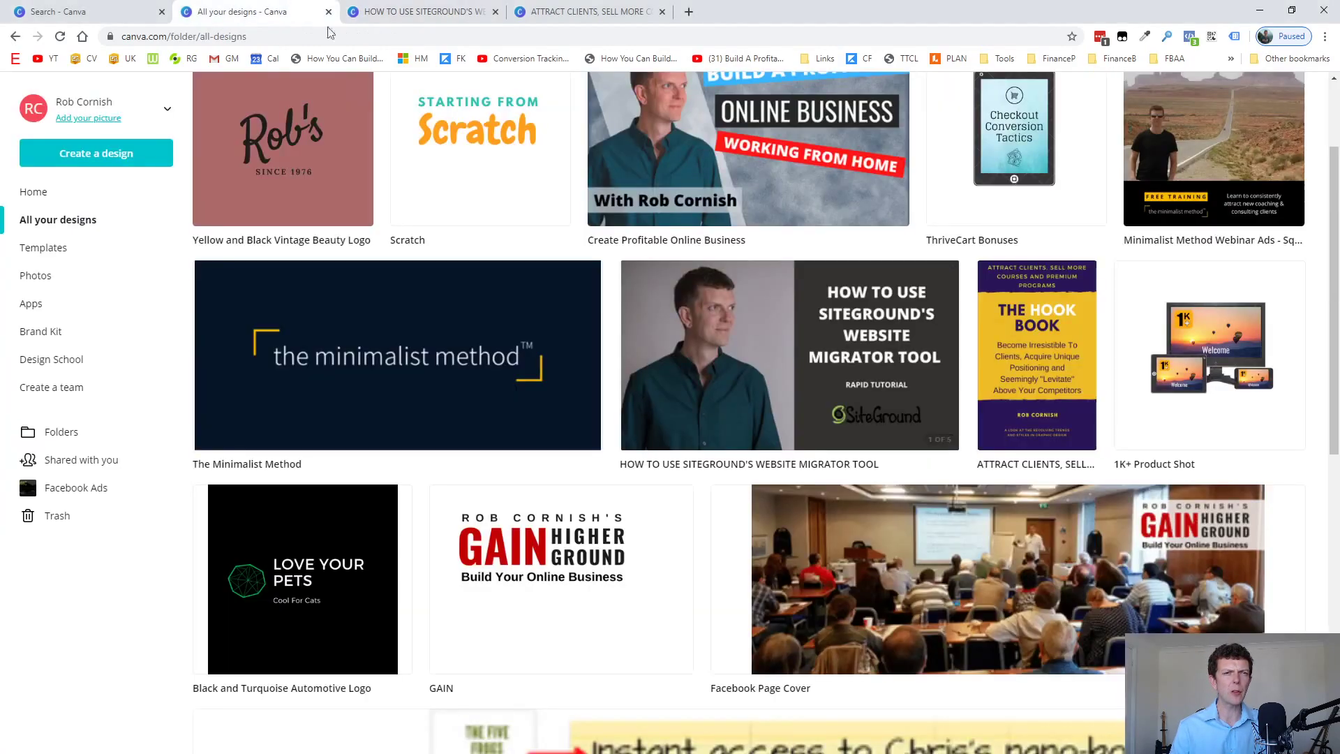
click(497, 12)
click(497, 13)
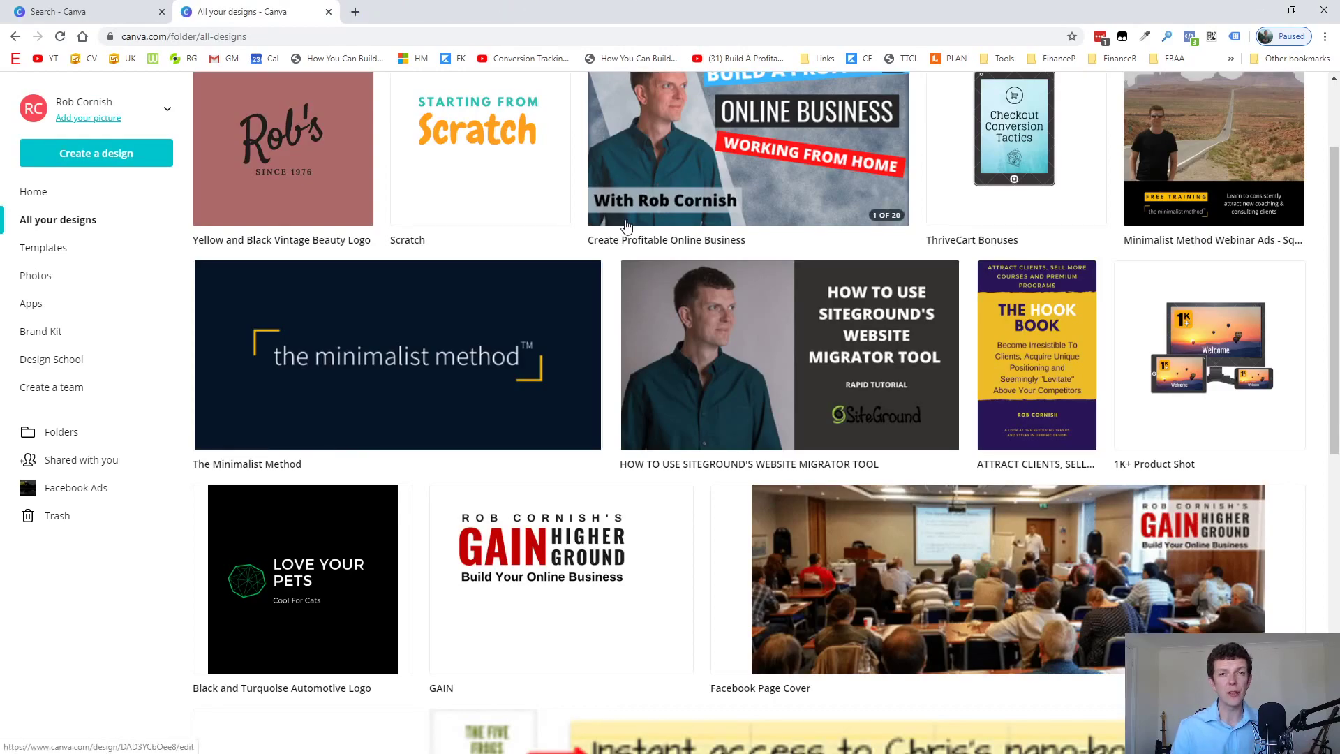
scroll(625, 230, down, 3)
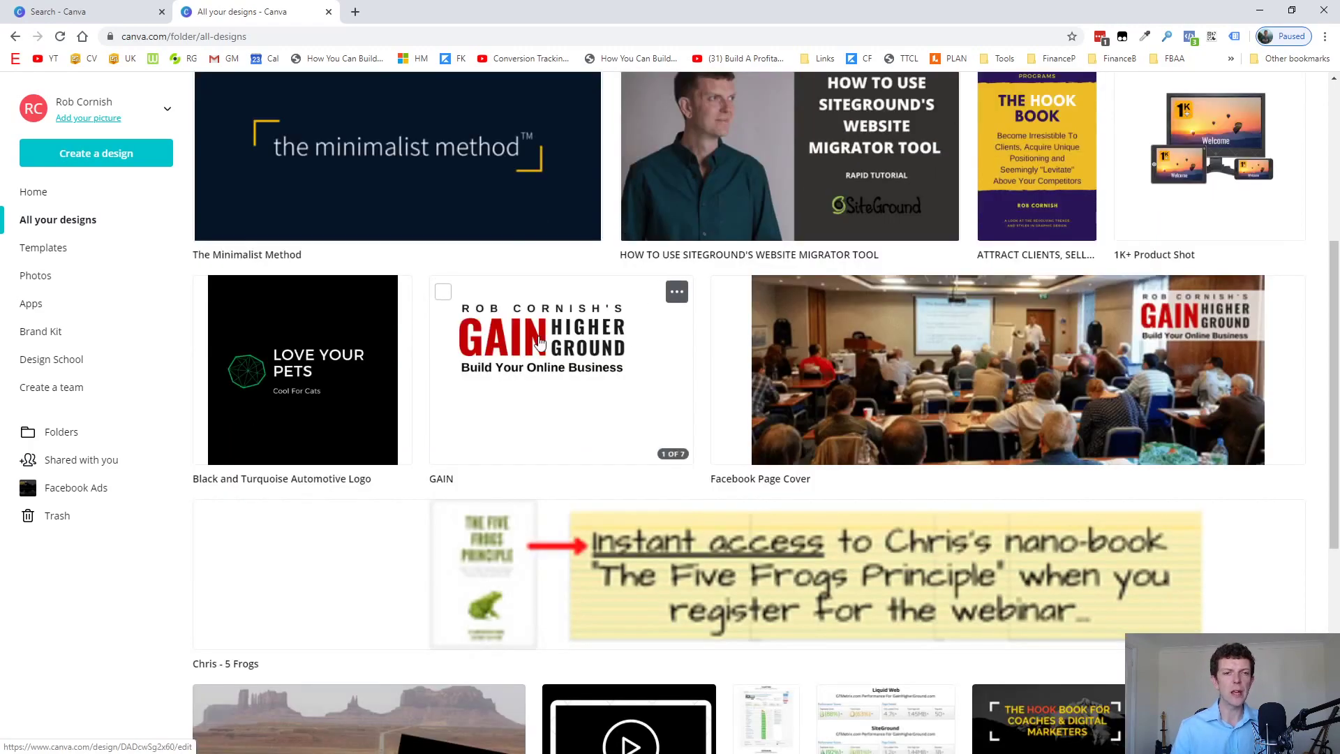
click(541, 403)
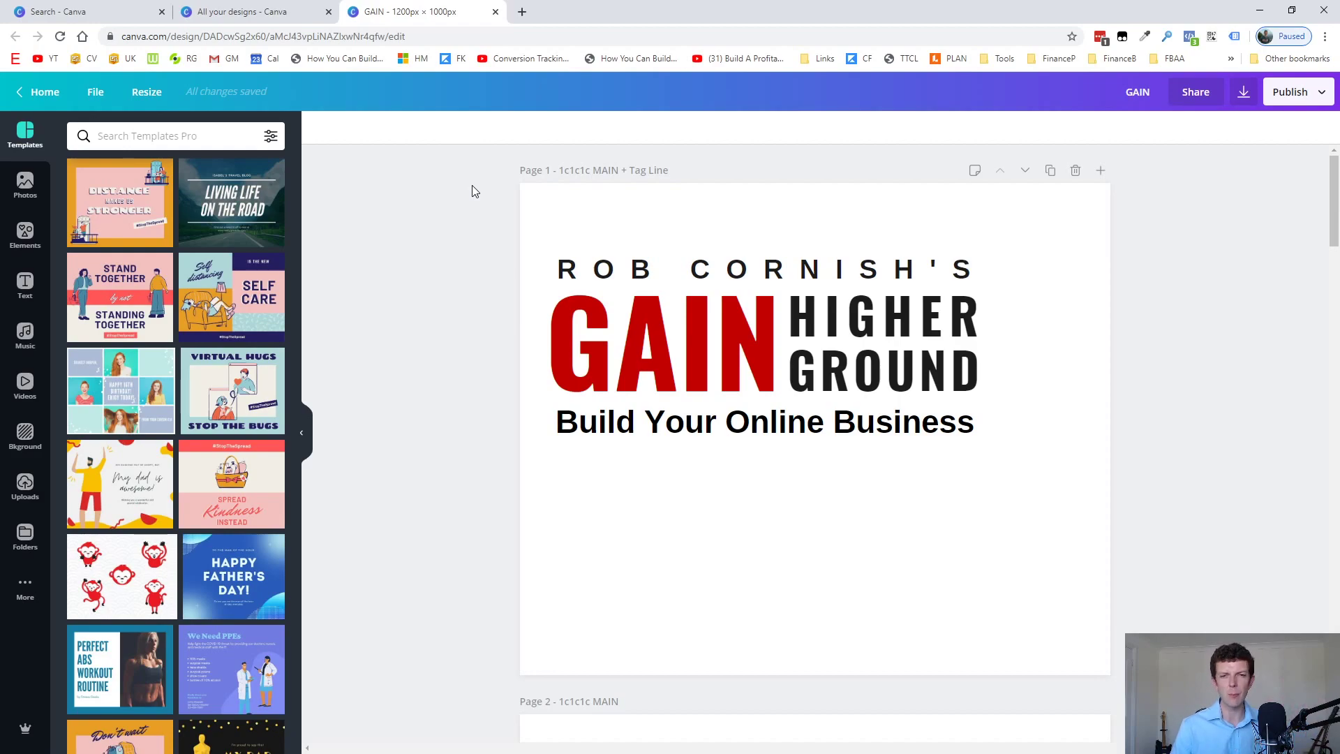
Open gainhigherground.com in a new browser tab to view the logo in use, and return to the logo design
click(522, 11)
text(gain)
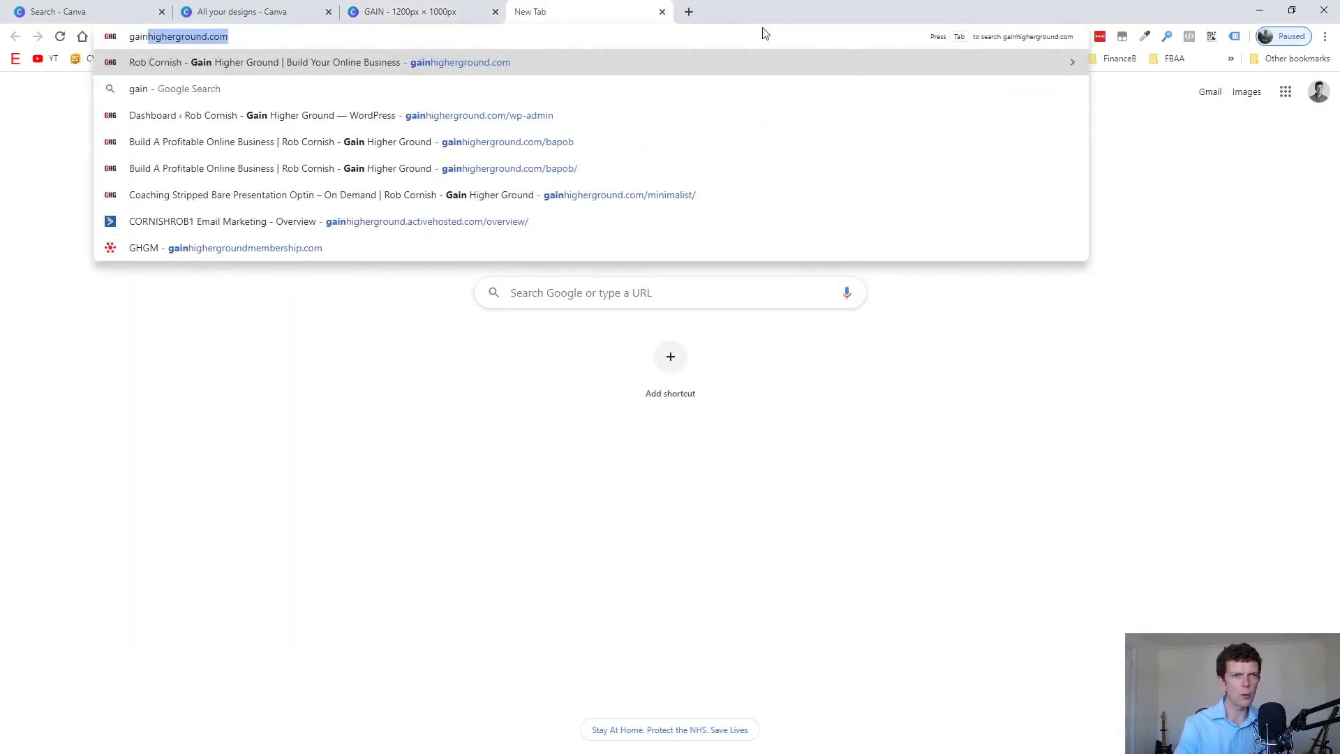
key(Return)
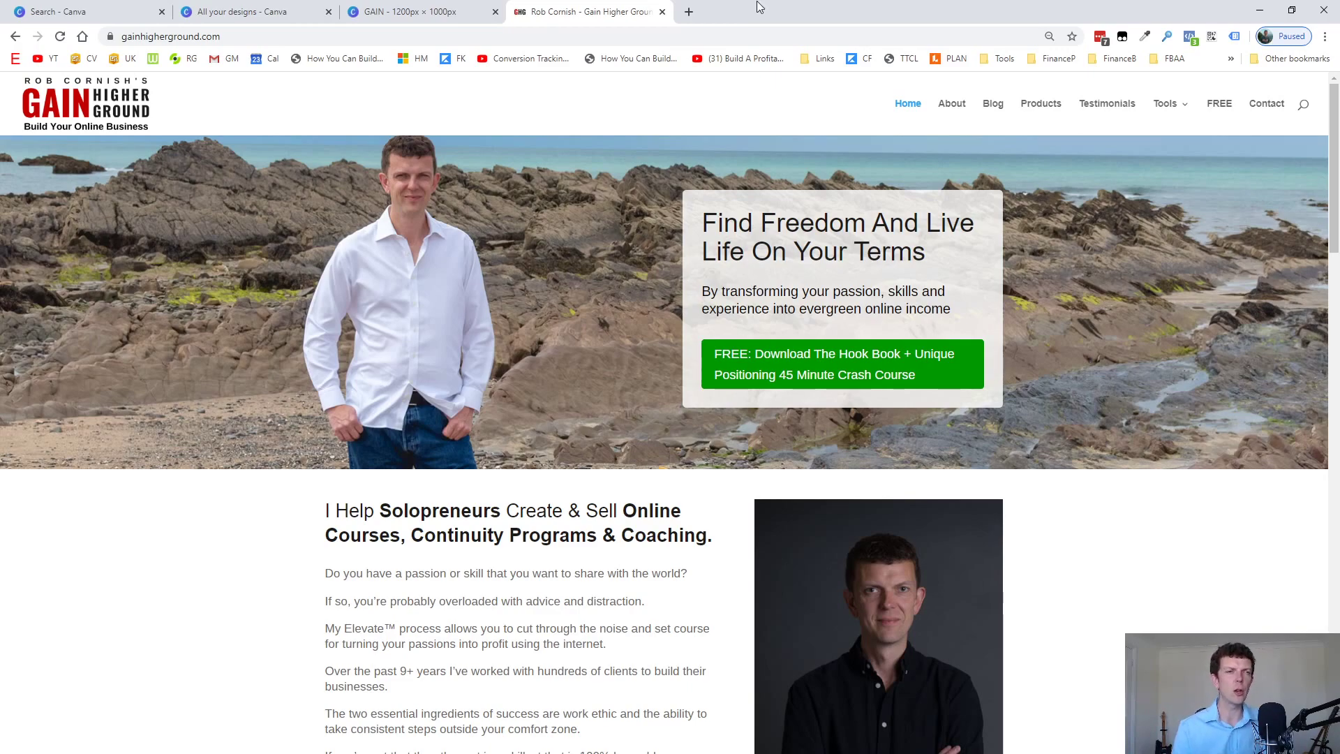
click(422, 10)
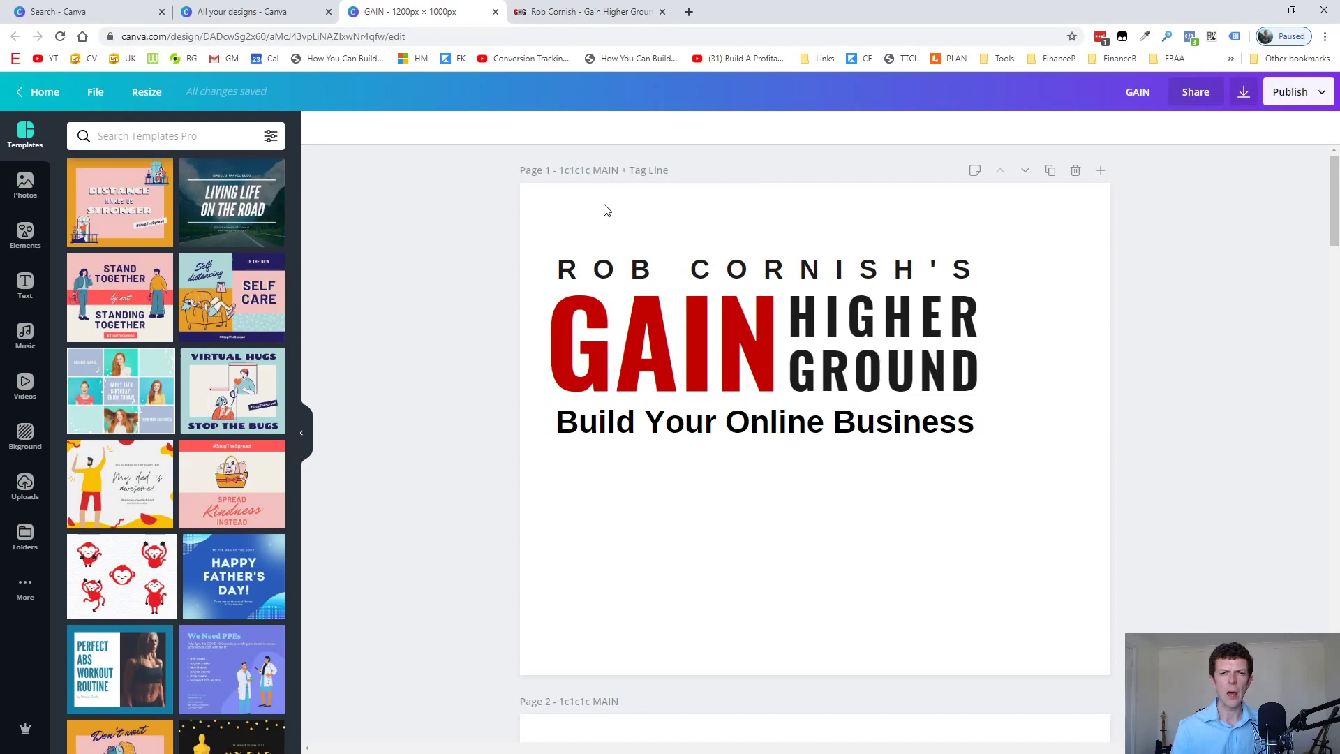
Examine the separate text elements of the GAIN logo and the font and size each one uses
click(647, 324)
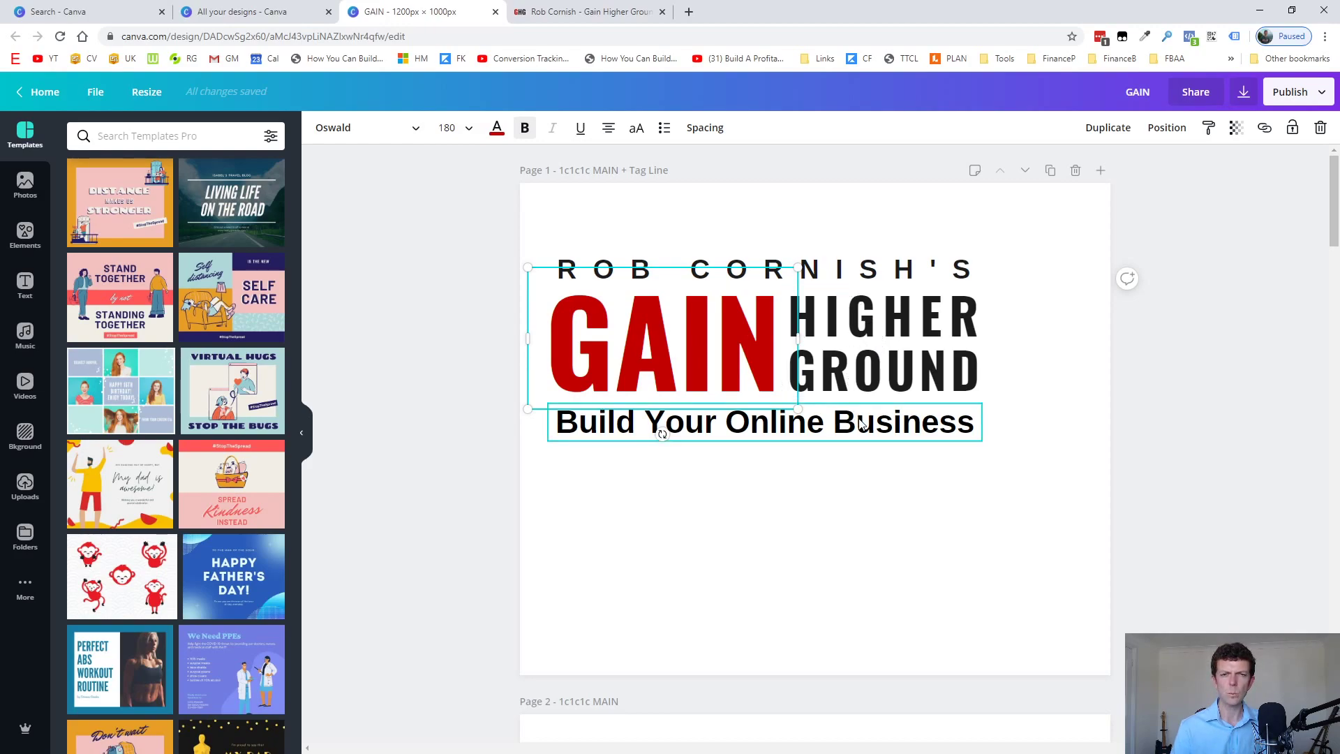
click(830, 410)
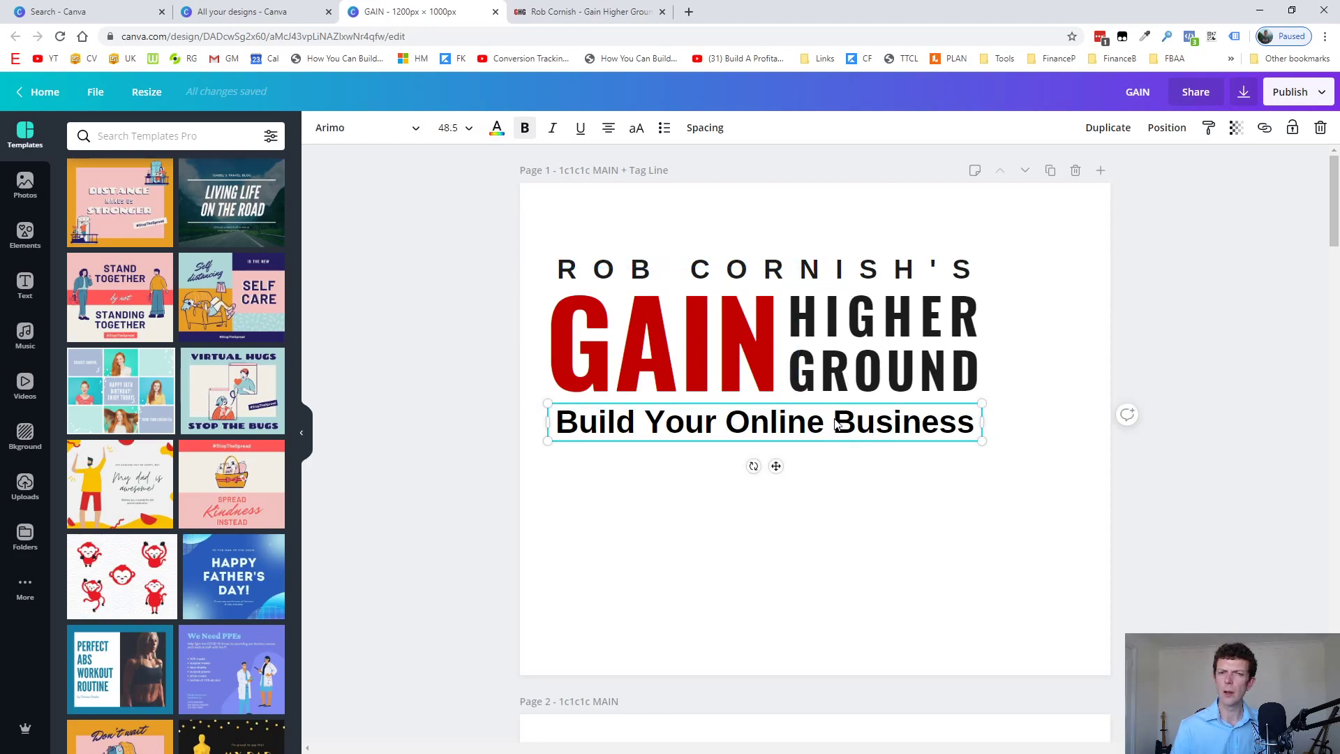
click(850, 347)
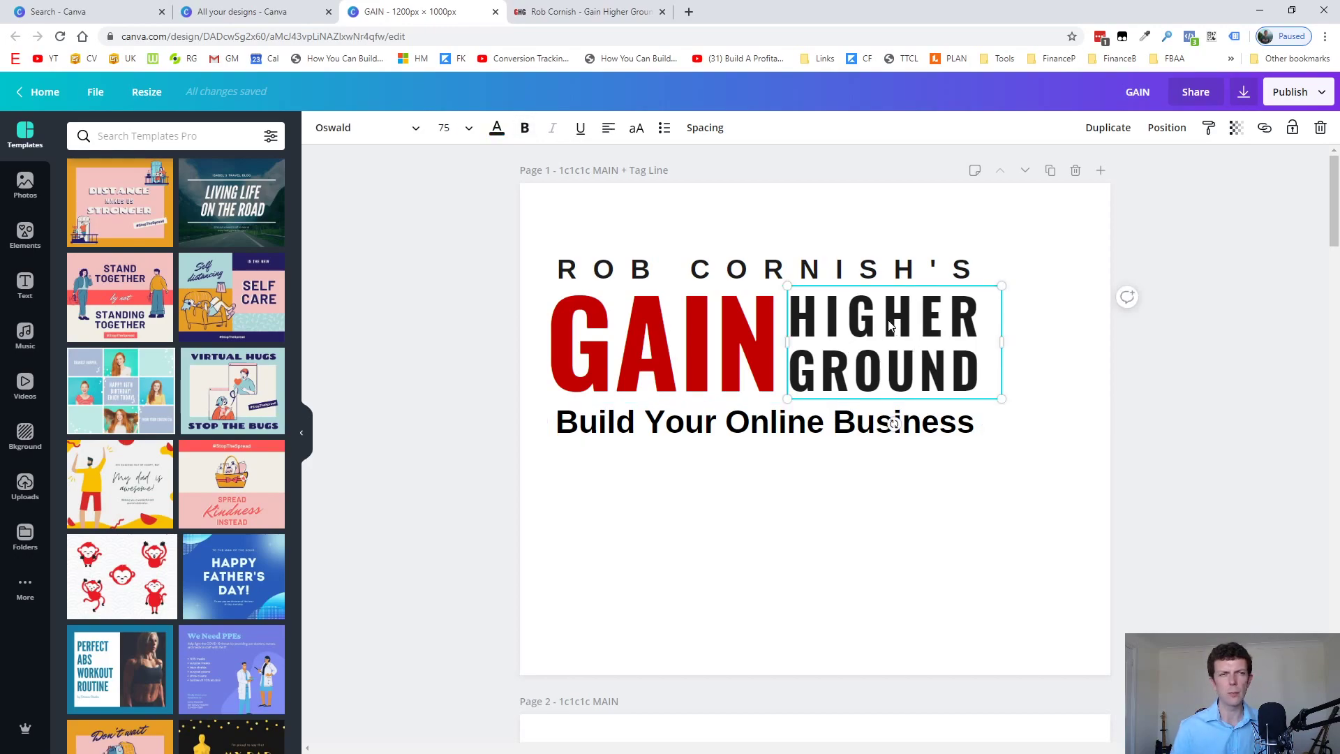
click(808, 274)
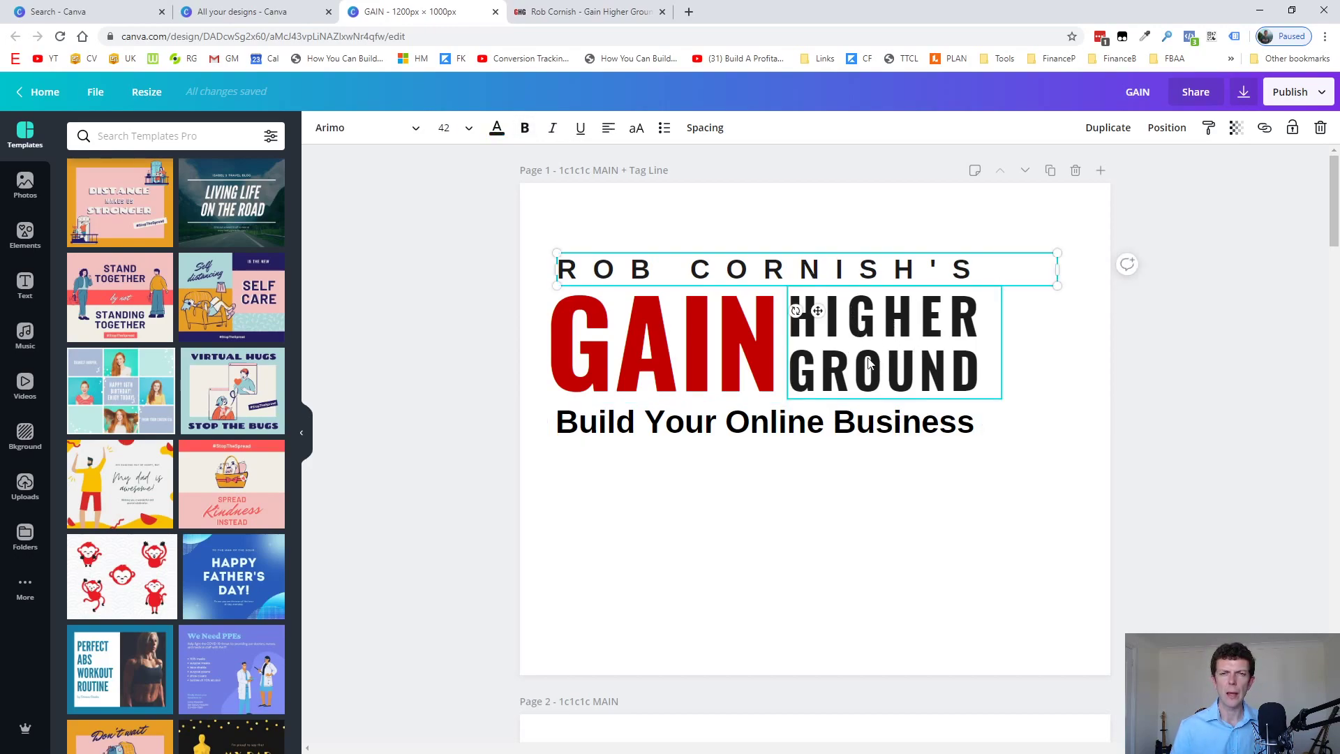
click(1158, 352)
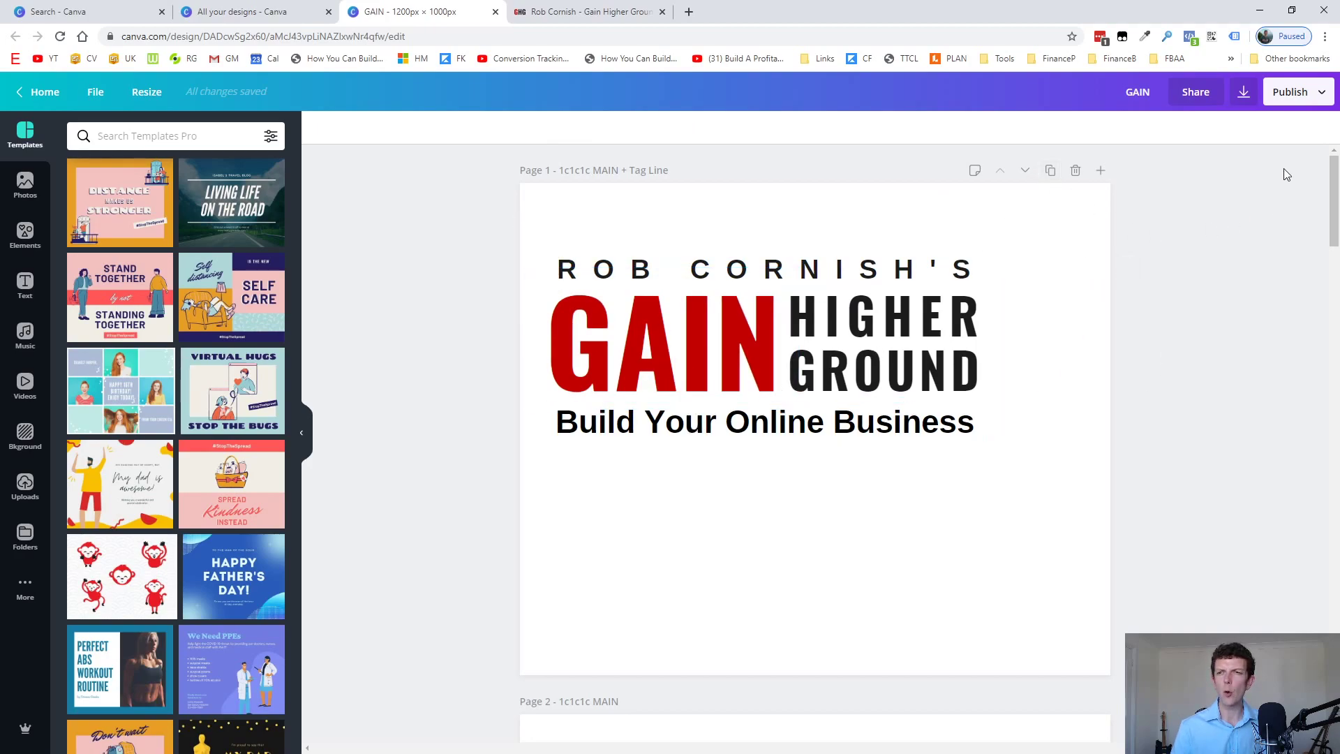
Enable a transparent background in the logo's PNG download options and dismiss them without downloading
click(1288, 93)
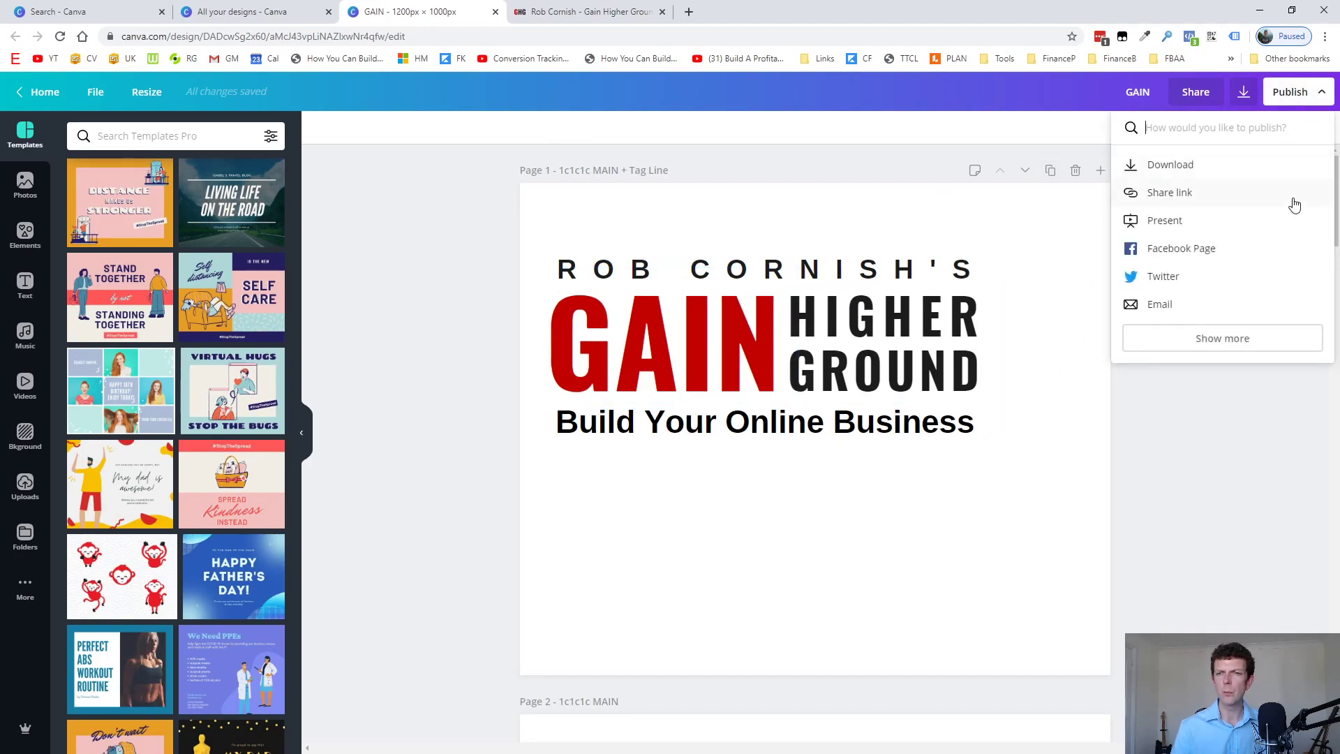
click(1162, 167)
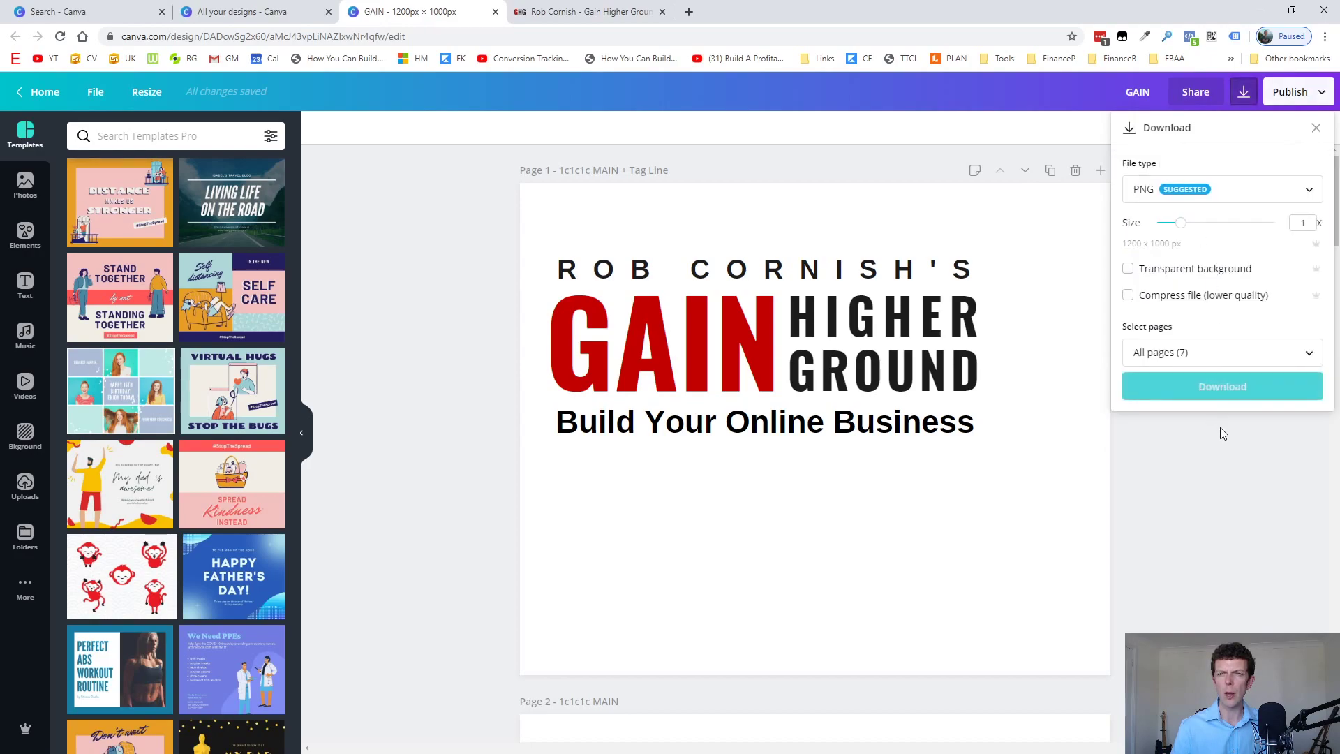
click(1223, 272)
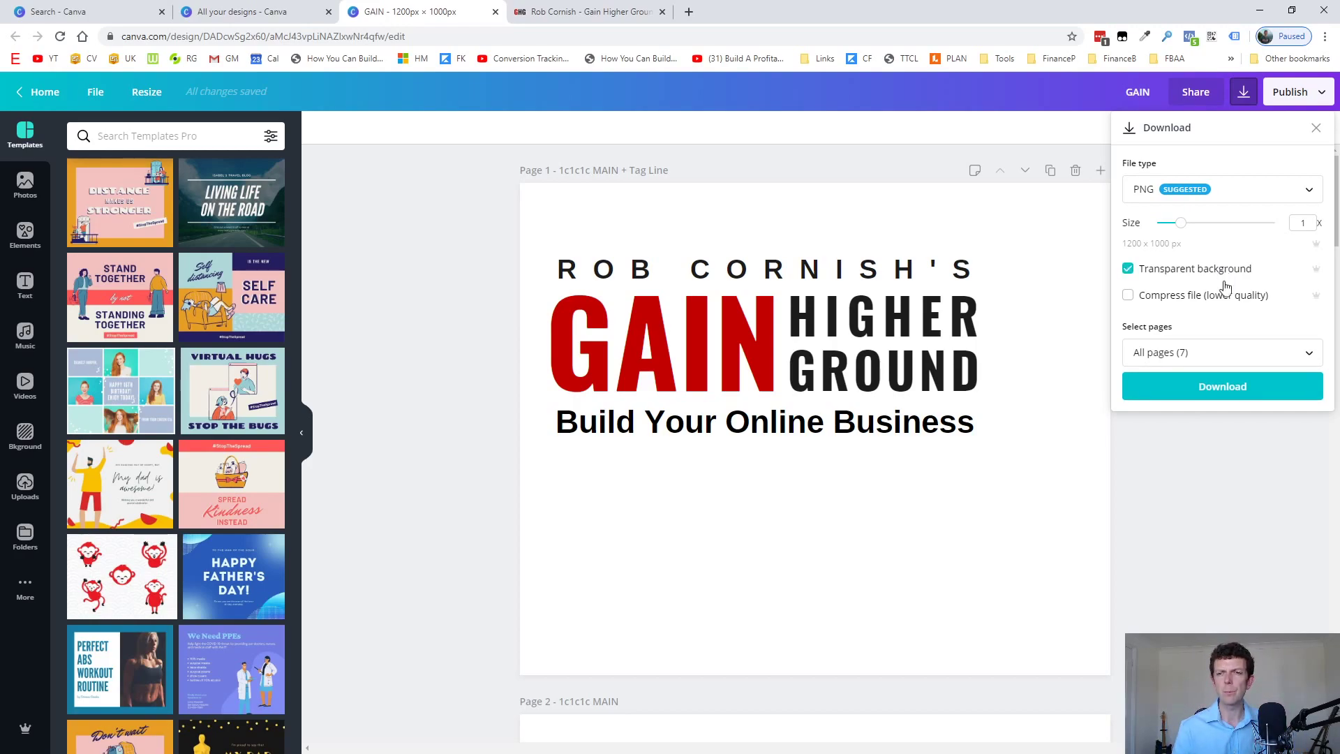
click(1165, 459)
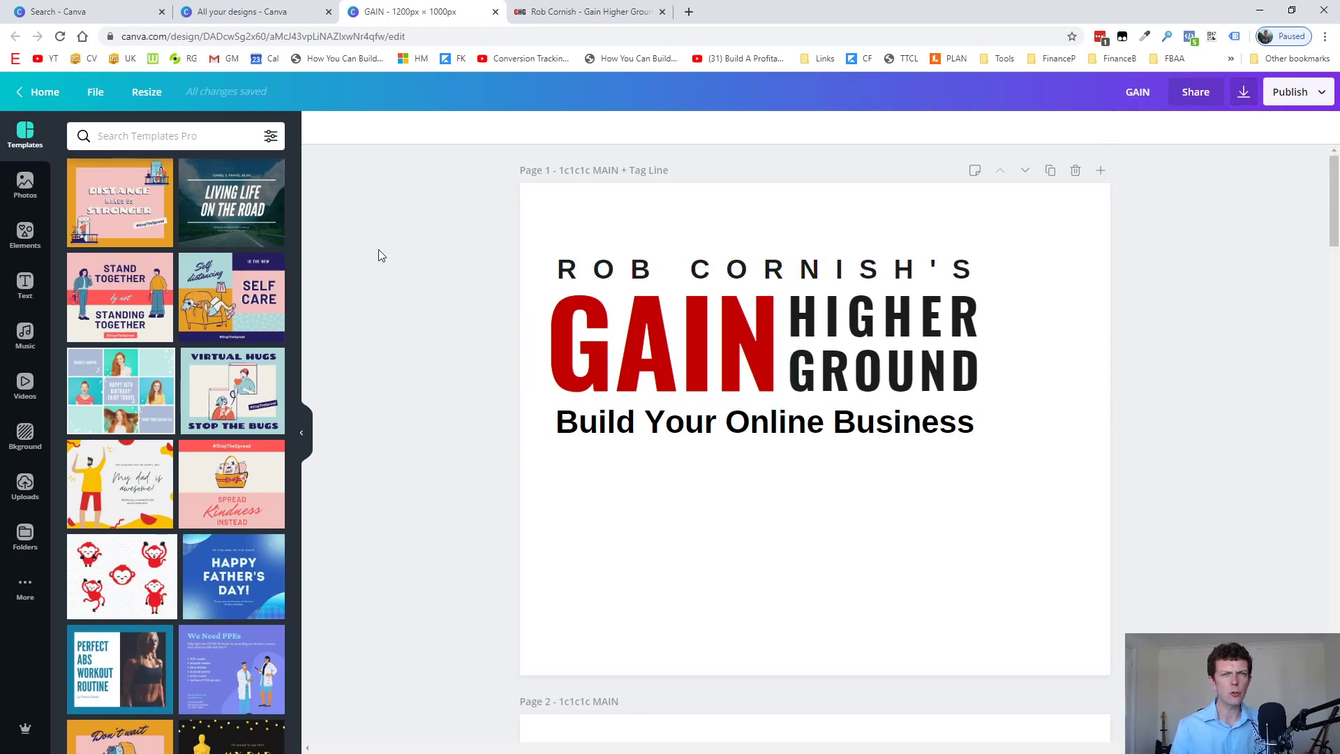
Close the GAIN logo design and the website, and open The Minimalist Method design from the designs overview
click(496, 12)
click(195, 9)
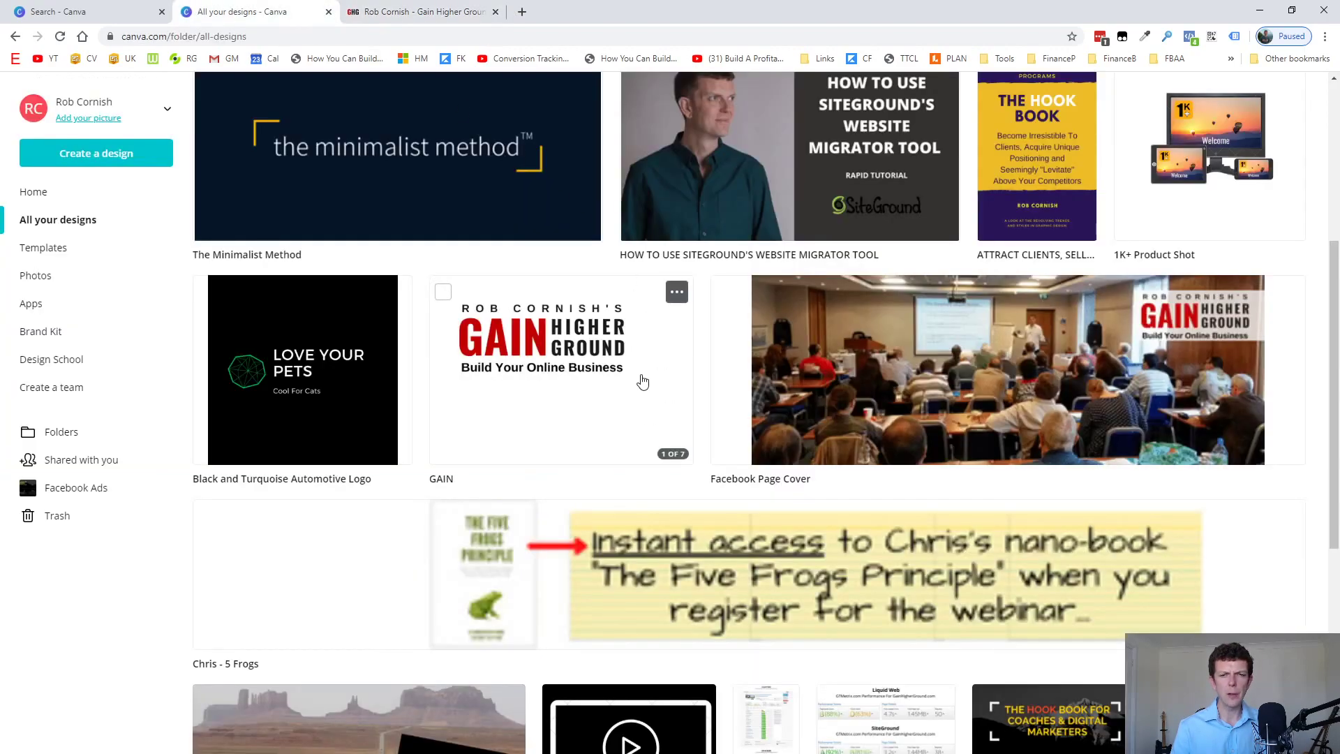
click(496, 11)
scroll(584, 345, up, 4)
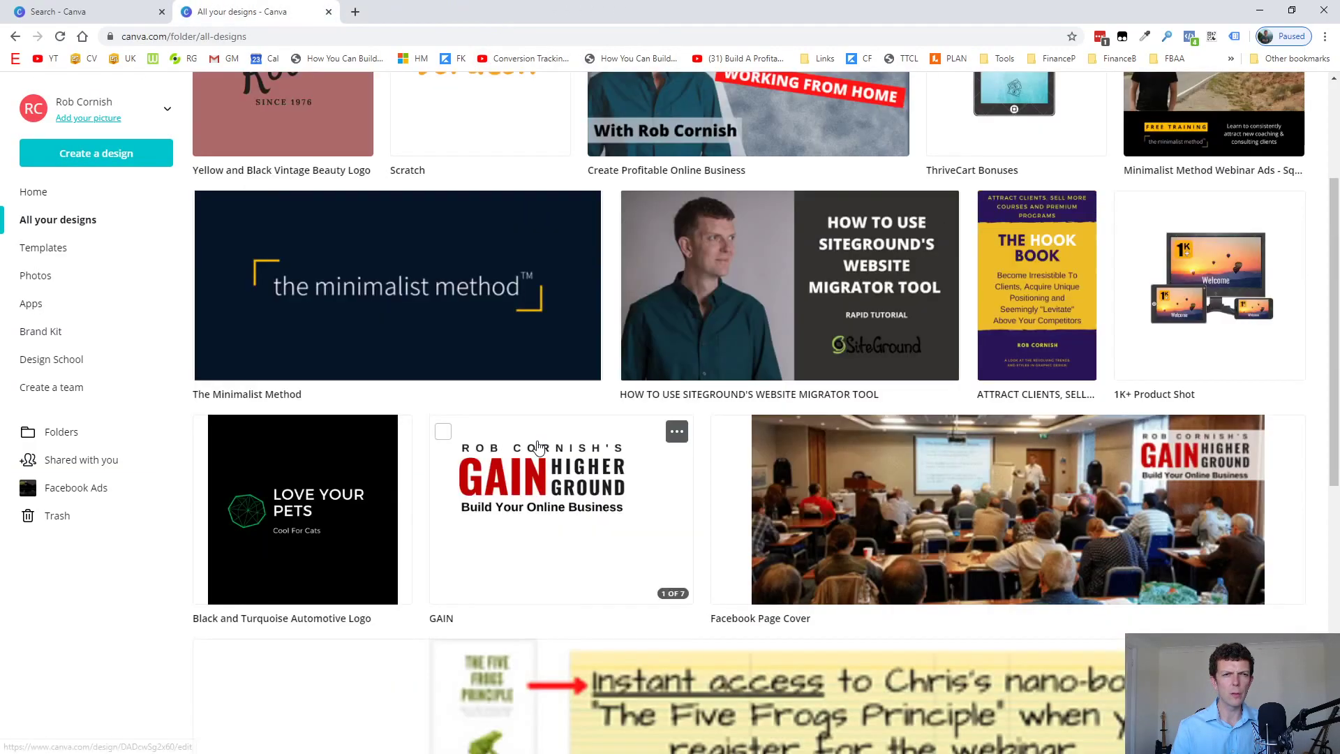
click(465, 394)
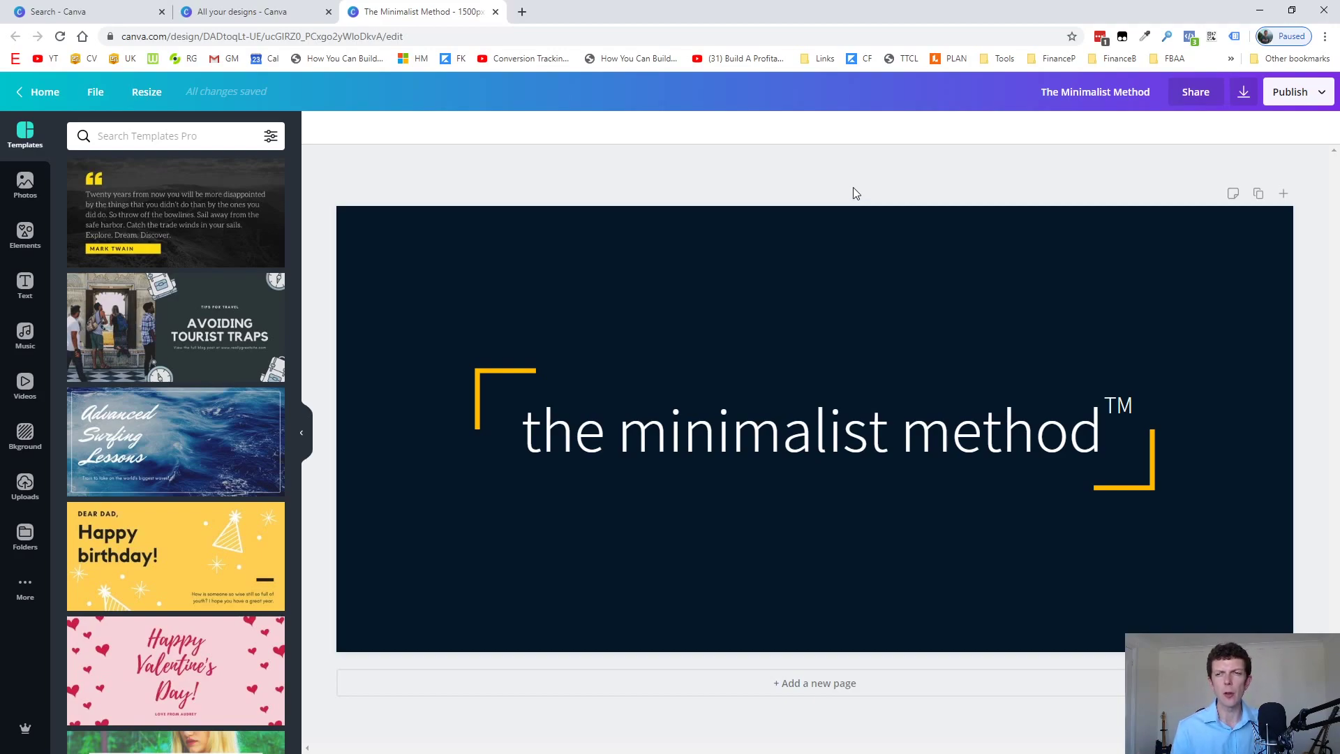
Examine the main title and the TM mark of The Minimalist Method logo for their fonts and sizes
click(840, 434)
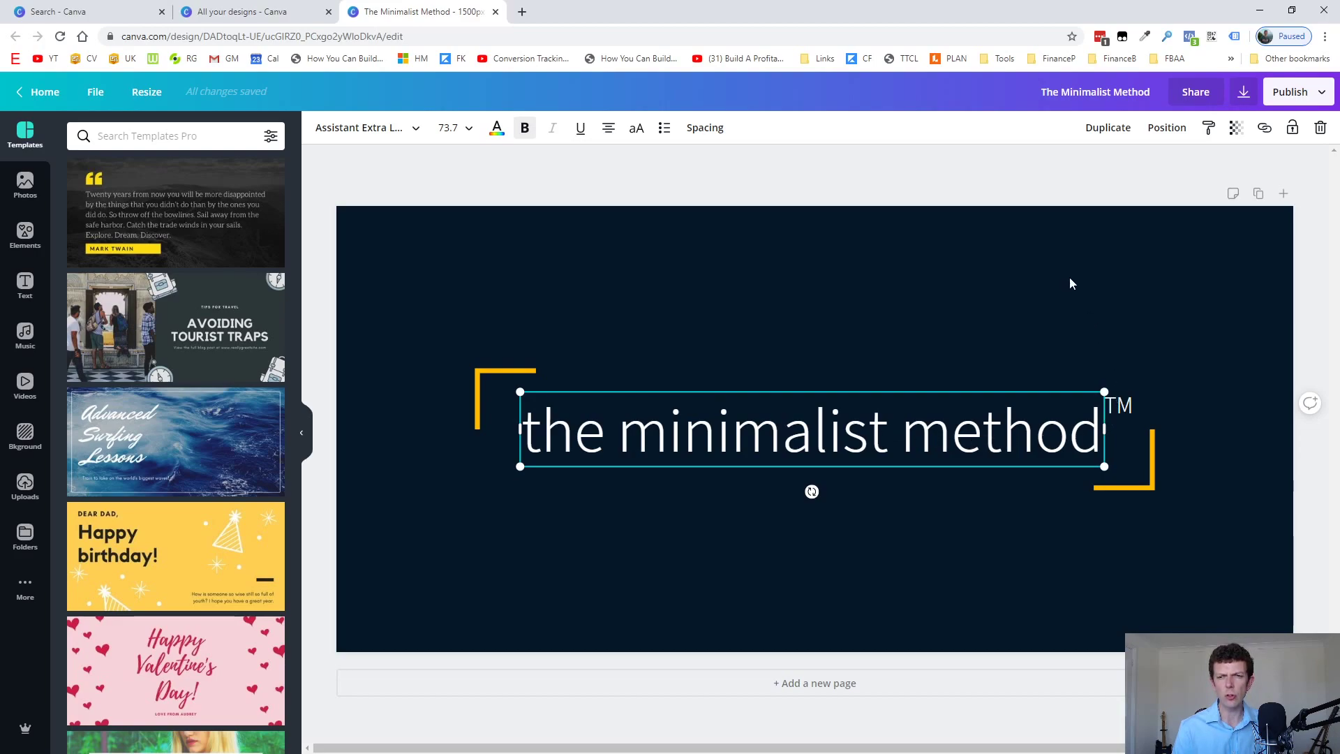
click(1027, 170)
click(1117, 405)
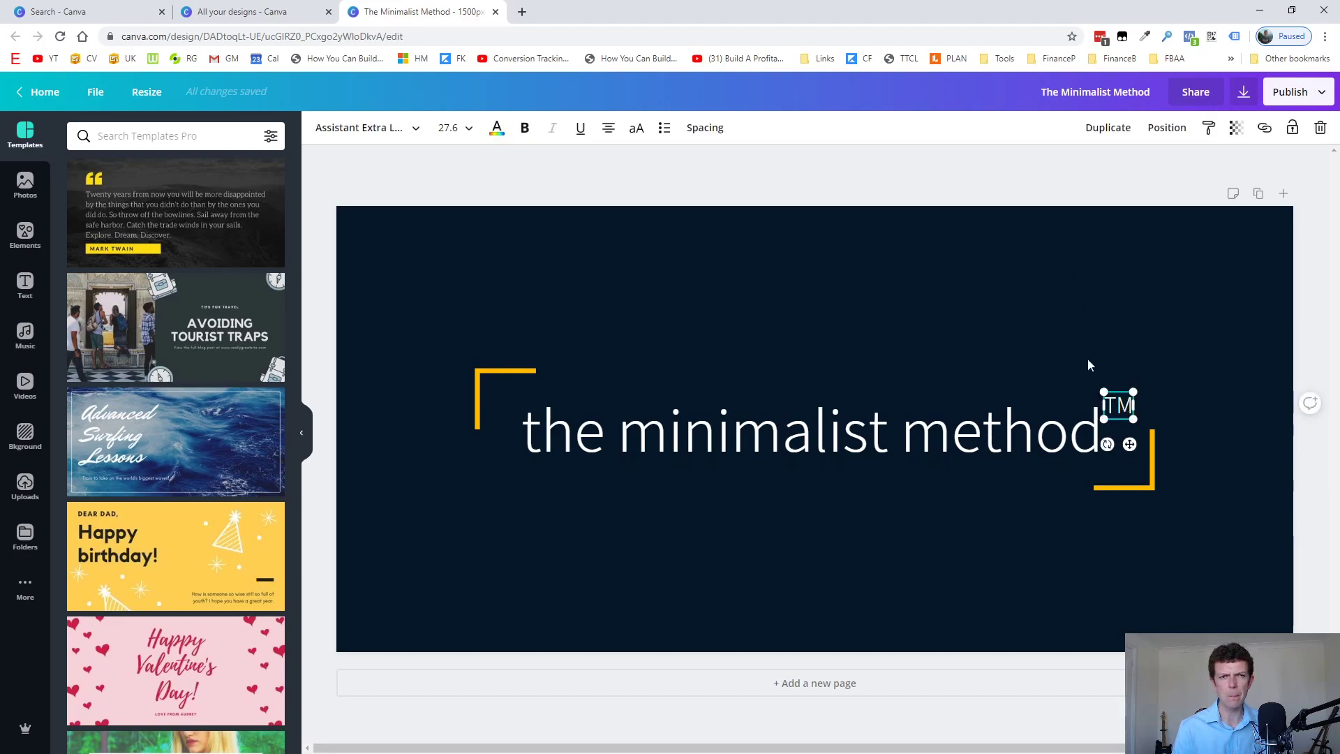
click(923, 184)
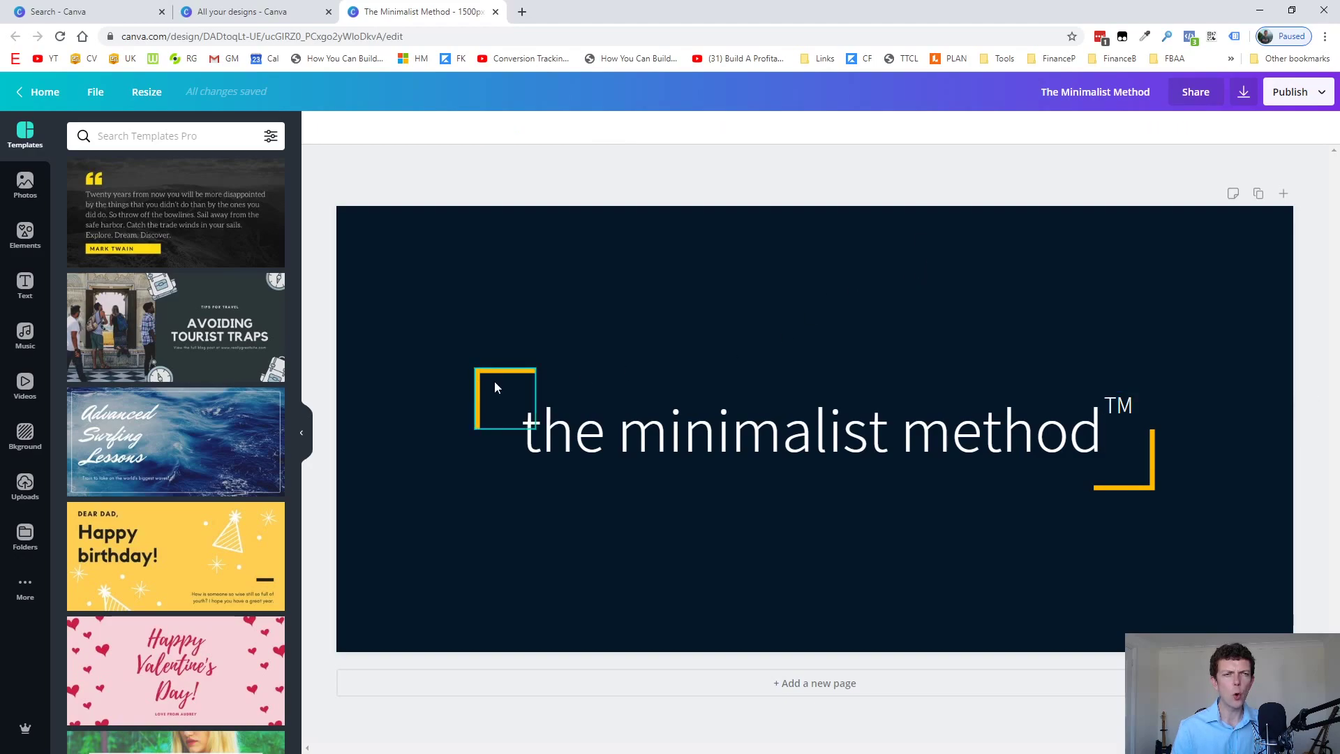